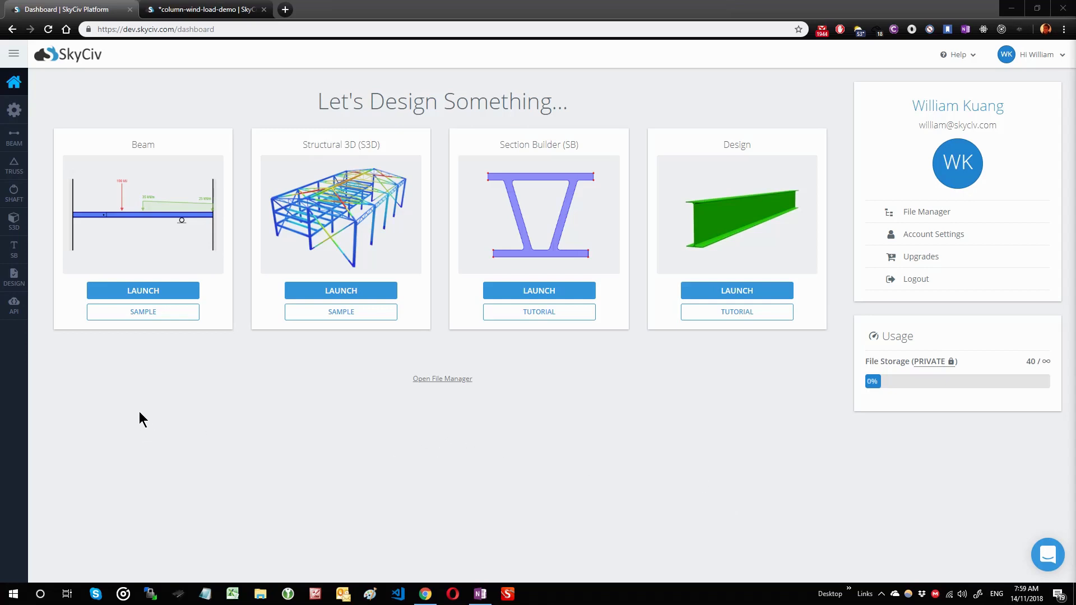
# Start a steel connection design under the AISC 360-10 ASD code and begin adding a connection assembly
pyautogui.click(12, 283)
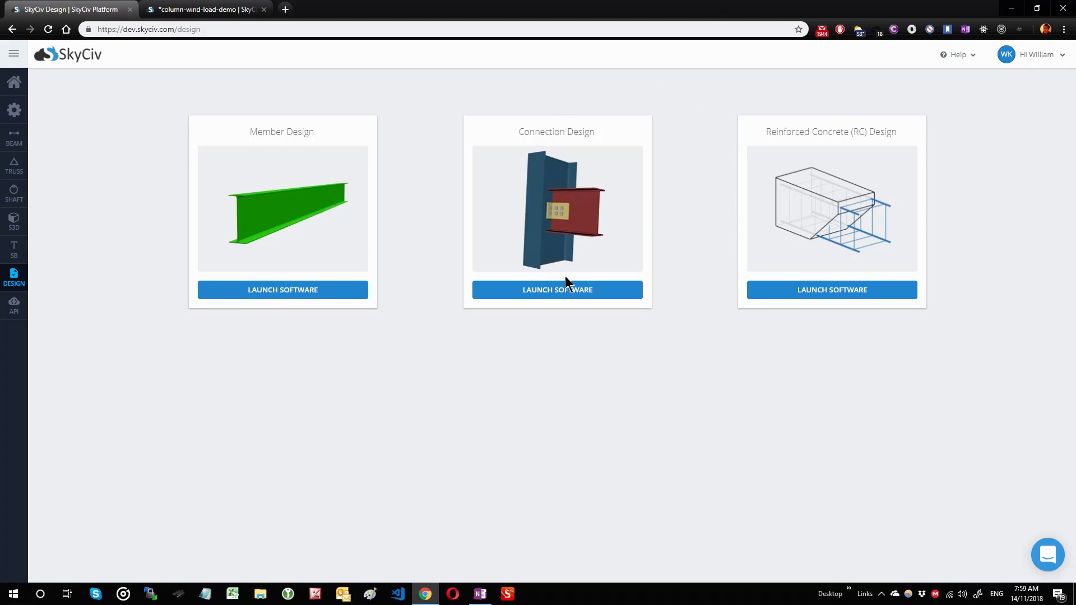
pyautogui.click(566, 290)
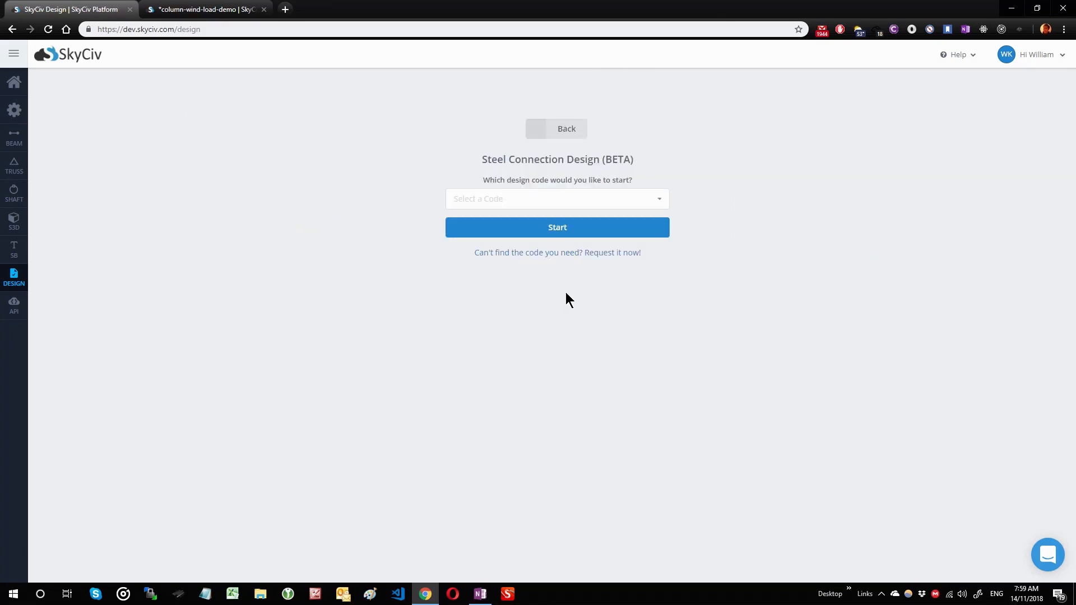
pyautogui.click(550, 203)
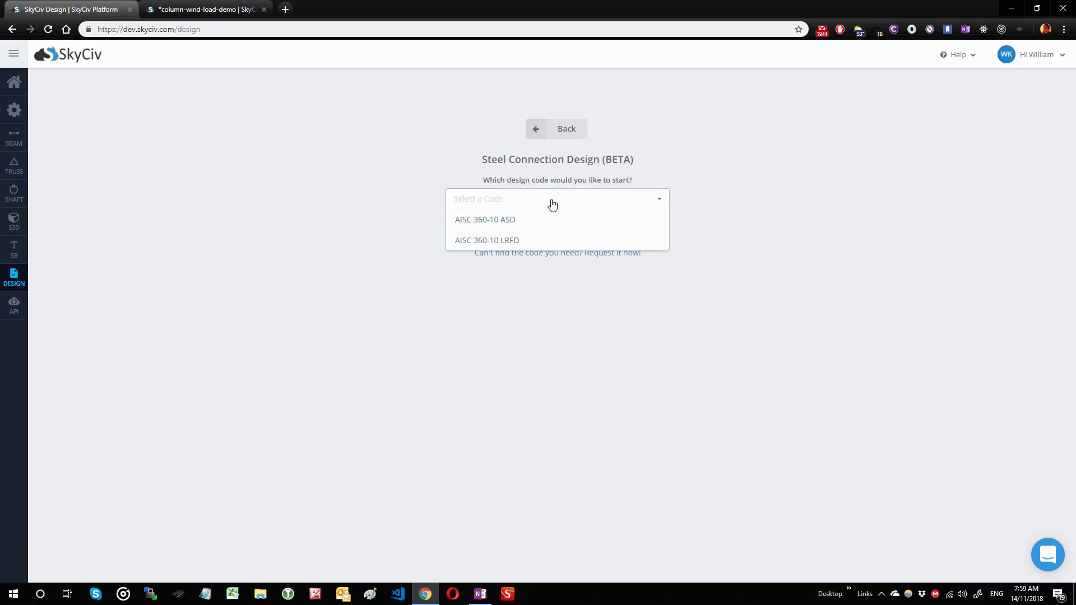
pyautogui.click(524, 225)
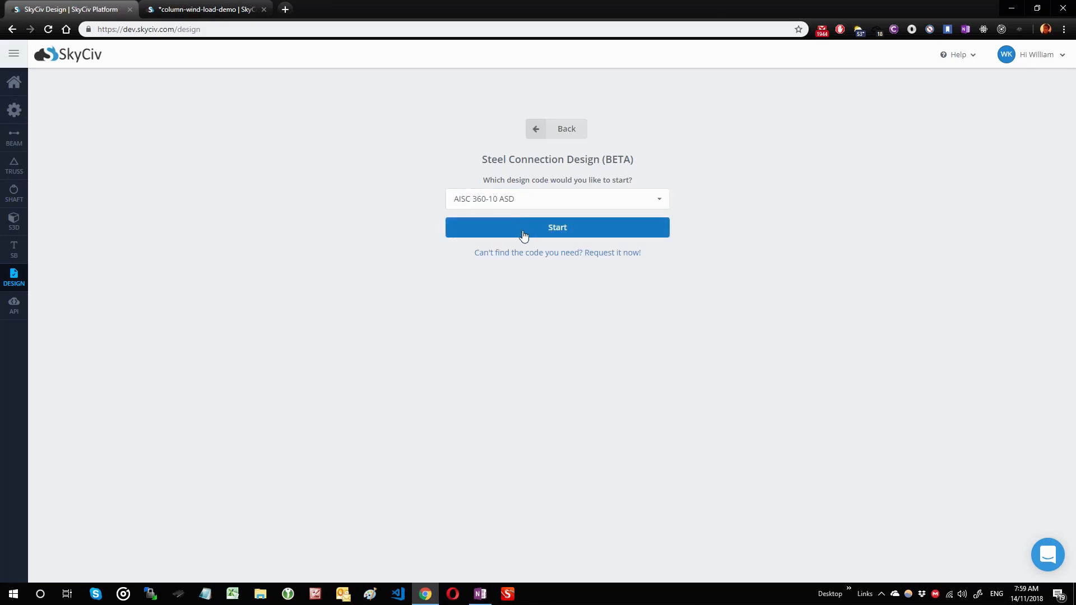
pyautogui.click(530, 231)
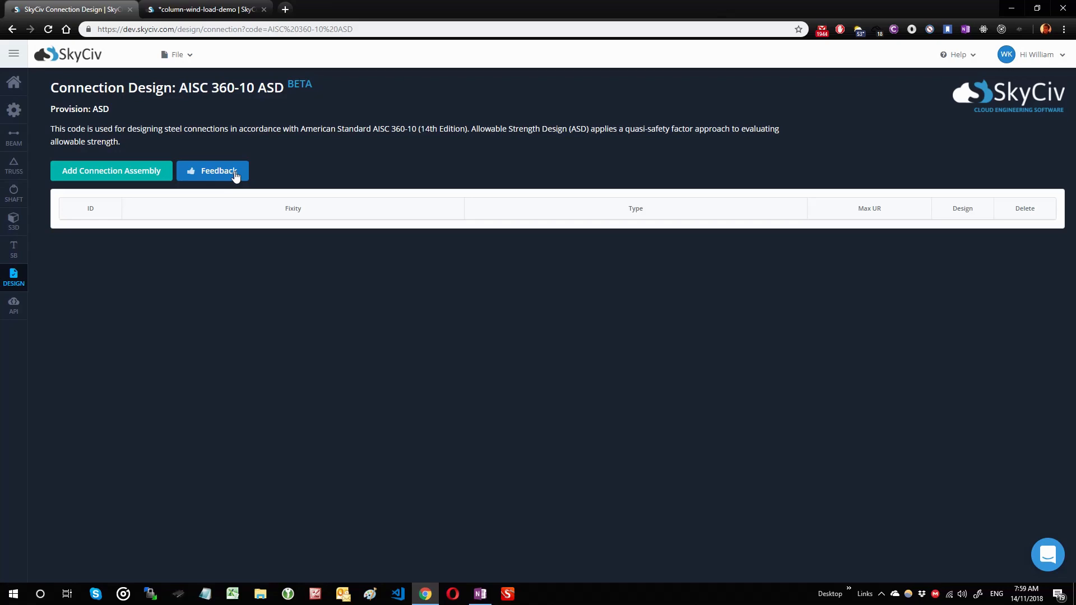
pyautogui.click(120, 176)
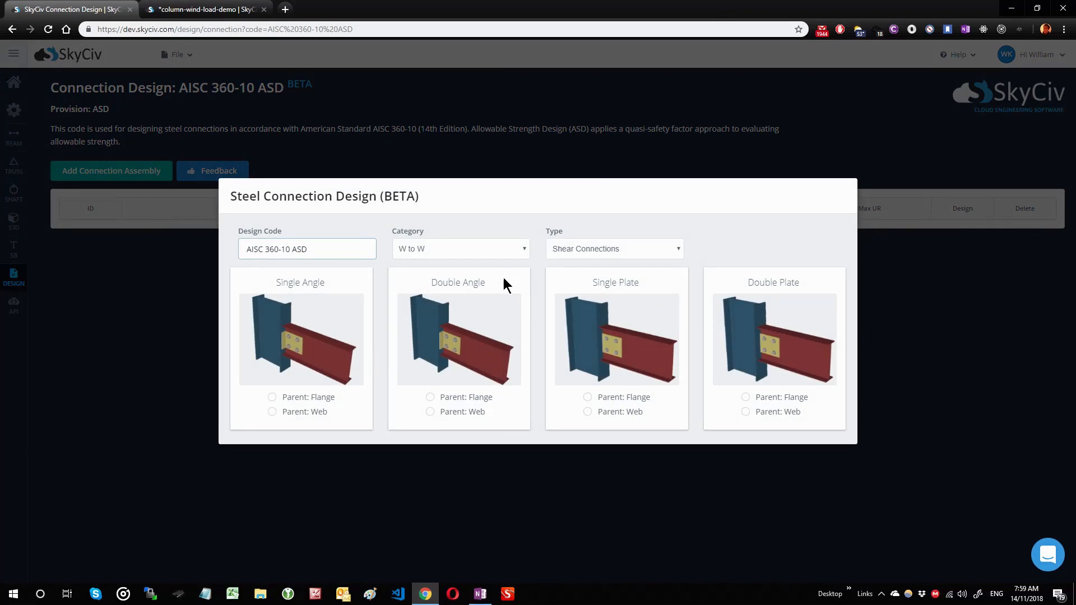
# Browse the available assemblies in the Truss, W to W and HSS to W categories, including the HSS to W moment connections
pyautogui.click(451, 254)
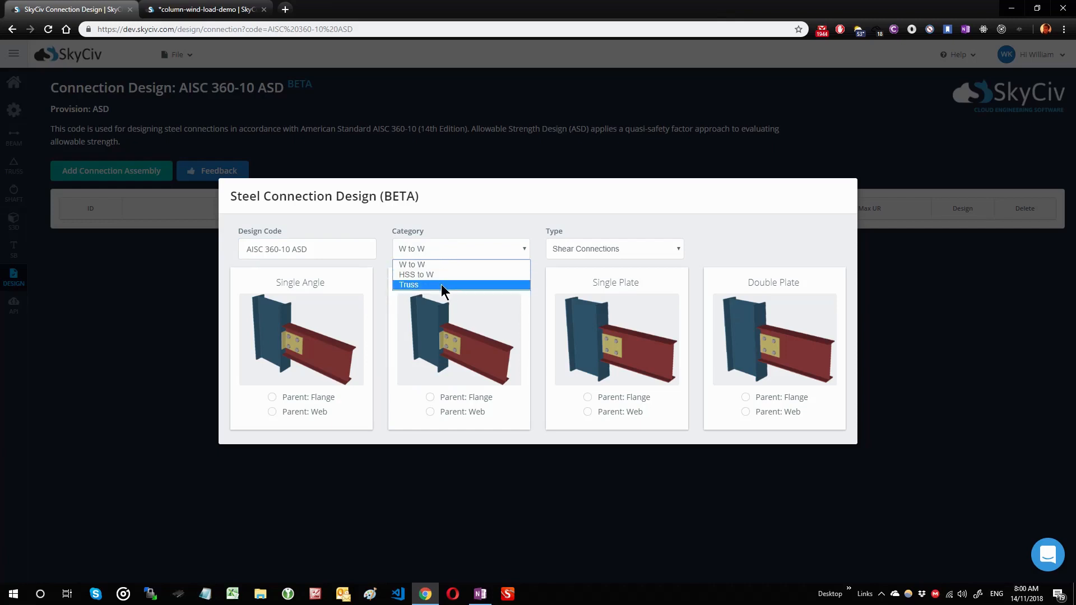
pyautogui.click(442, 284)
pyautogui.click(447, 259)
pyautogui.click(438, 264)
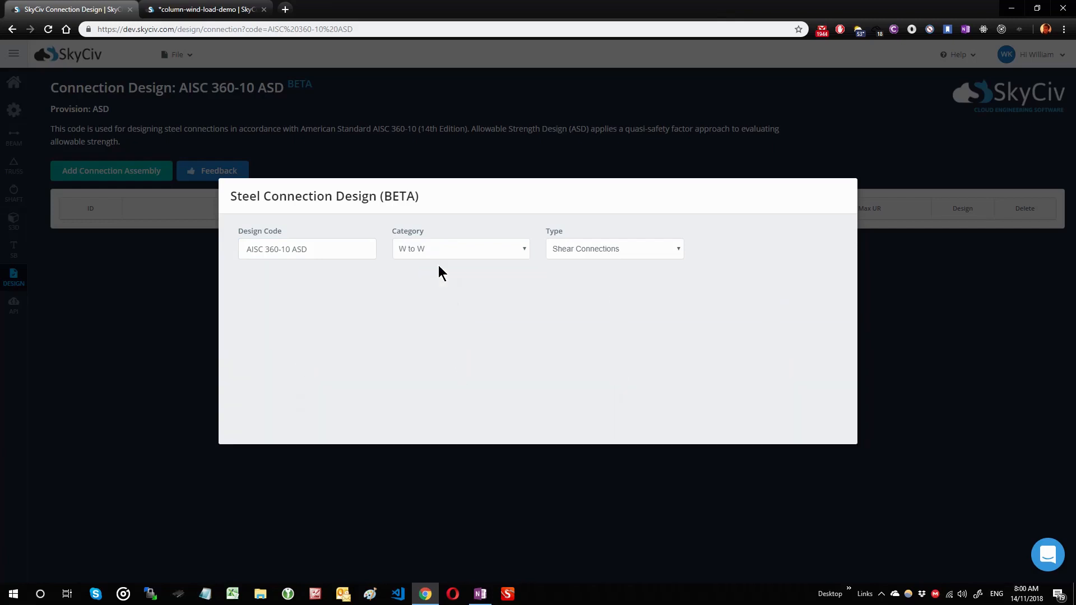
pyautogui.click(441, 256)
pyautogui.click(436, 275)
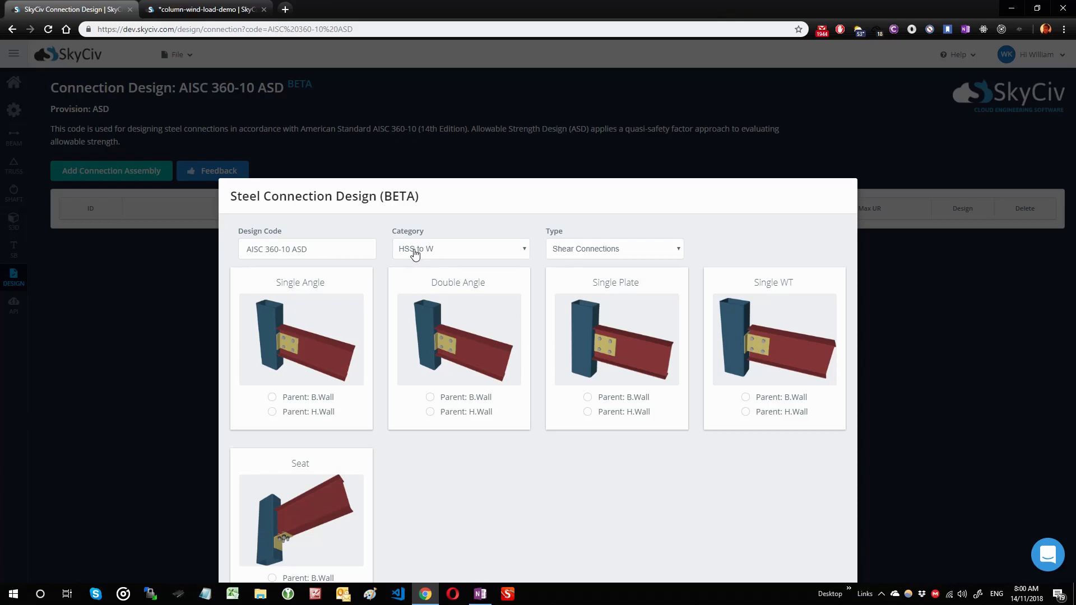
pyautogui.click(594, 258)
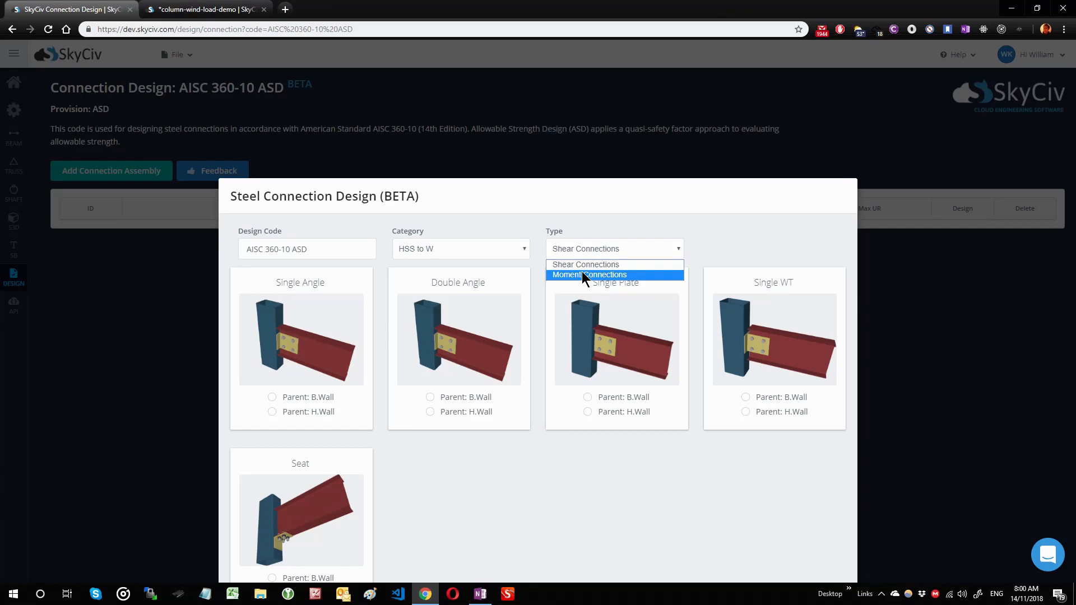
pyautogui.click(593, 264)
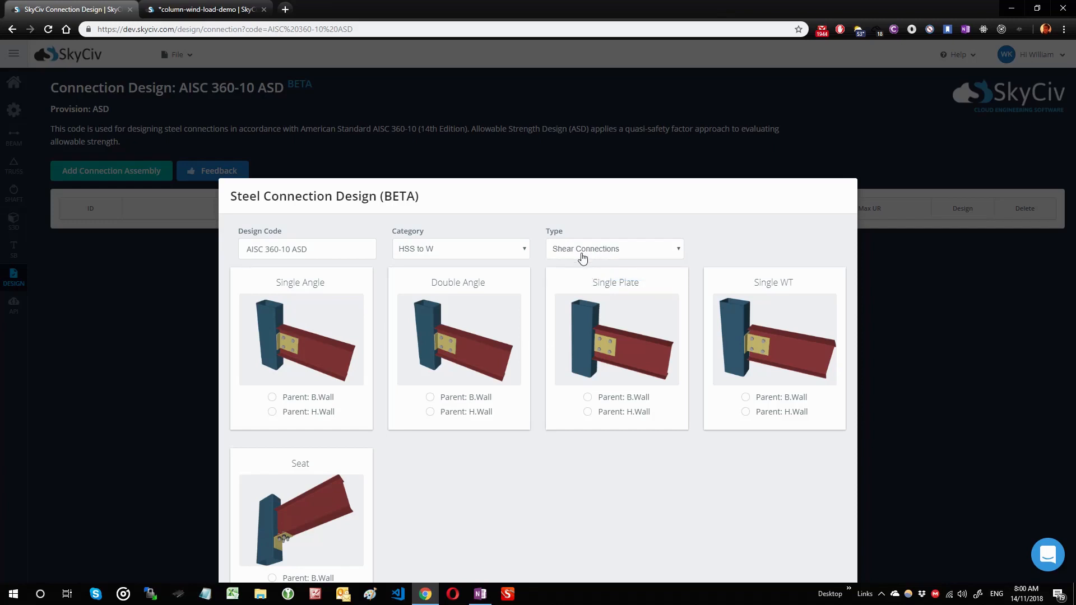
pyautogui.click(582, 258)
pyautogui.click(561, 277)
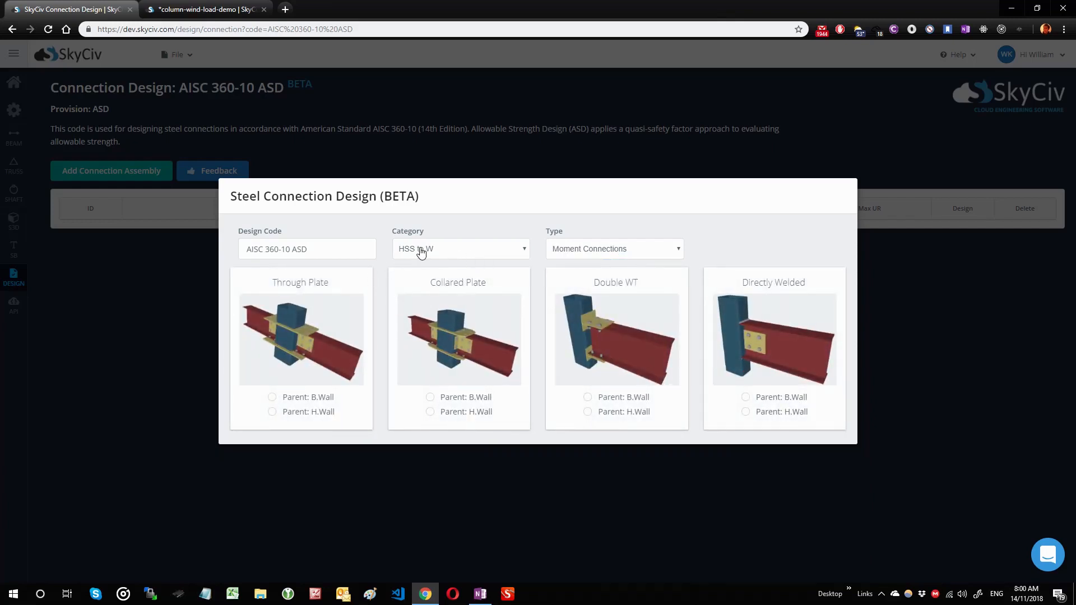
# Set the connection category to W to W and the type to Shear Connections
pyautogui.click(498, 250)
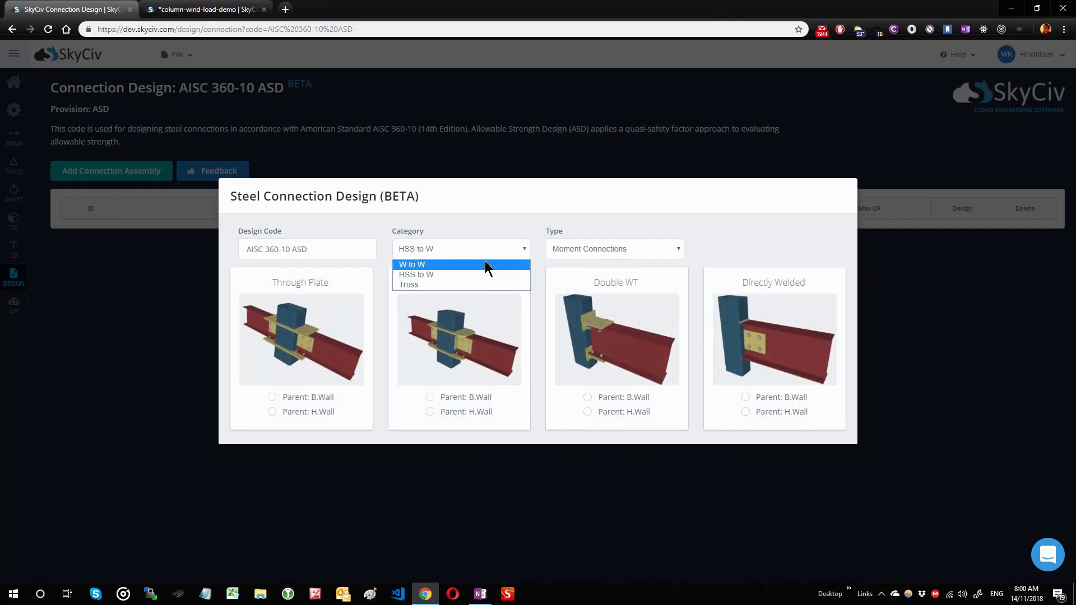
pyautogui.click(485, 264)
pyautogui.click(483, 255)
pyautogui.click(479, 267)
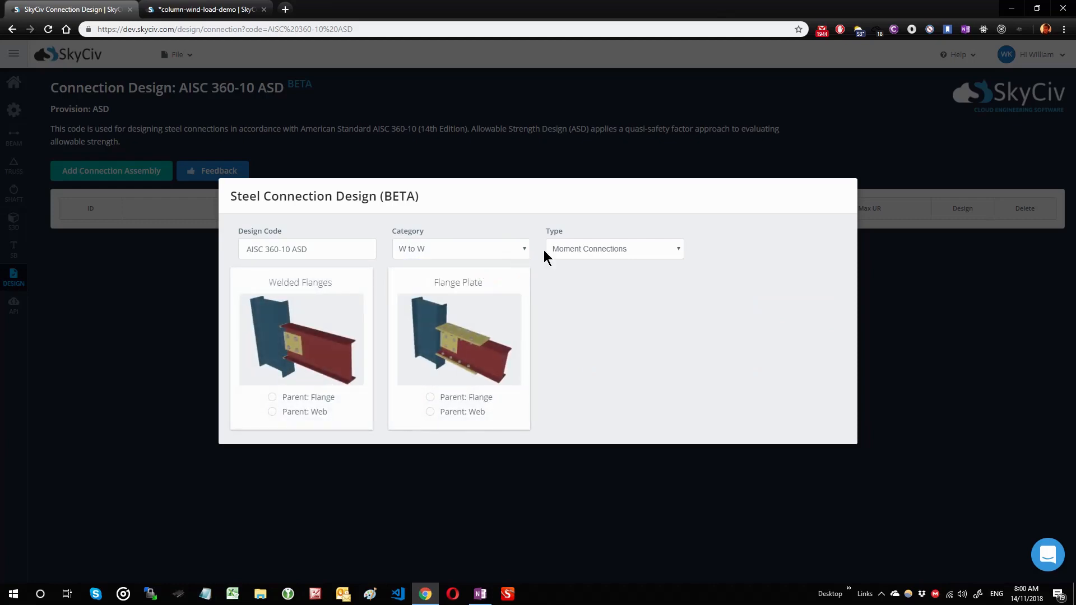
pyautogui.click(545, 250)
pyautogui.click(576, 272)
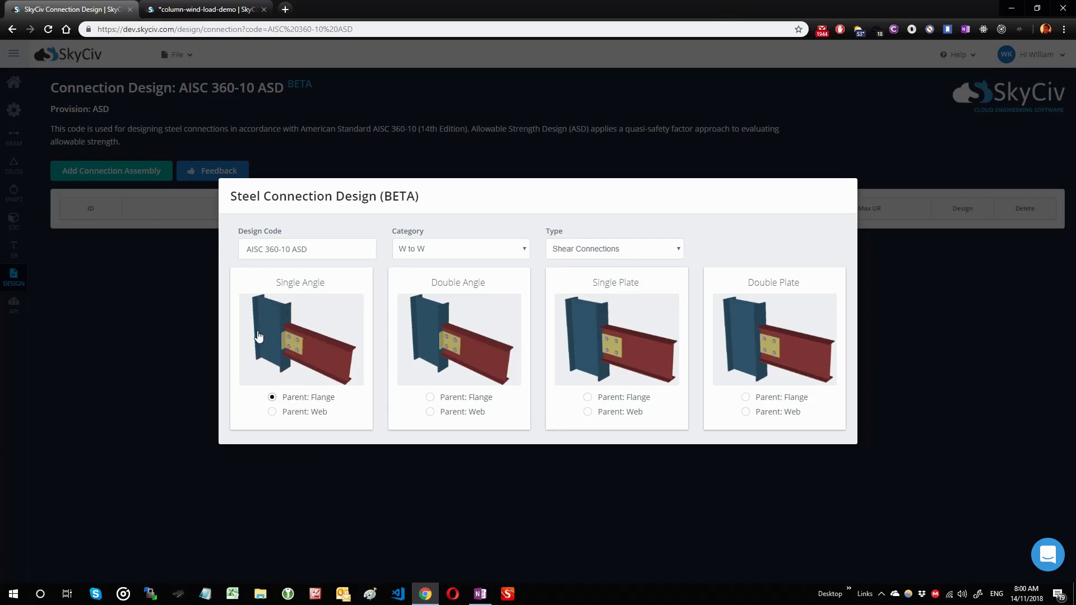
# Add a Single Angle assembly attached to the parent's web and open it for design
pyautogui.click(272, 412)
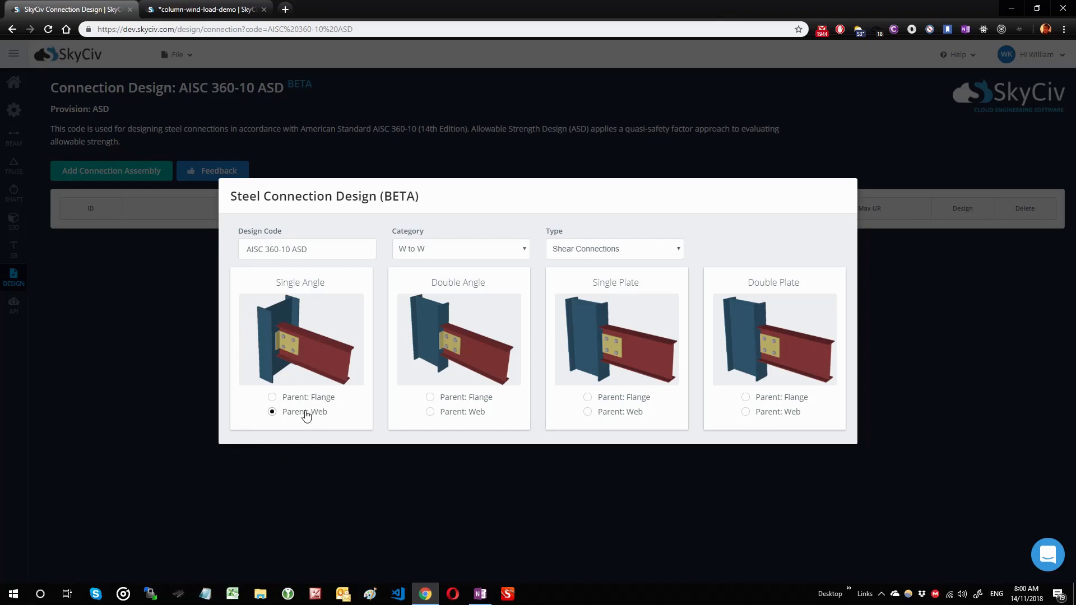
pyautogui.click(290, 358)
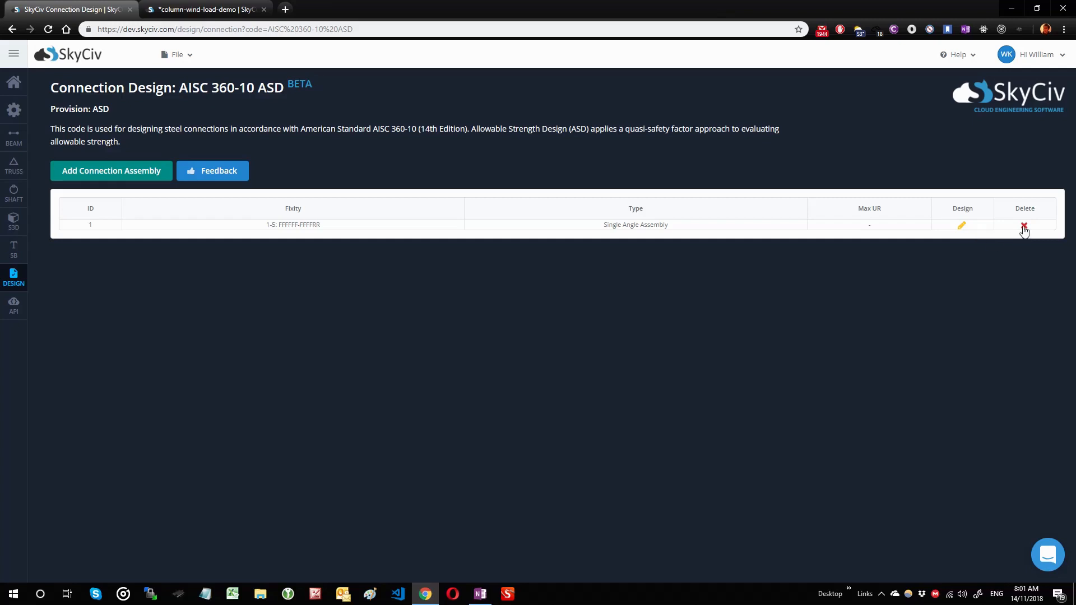
pyautogui.click(961, 227)
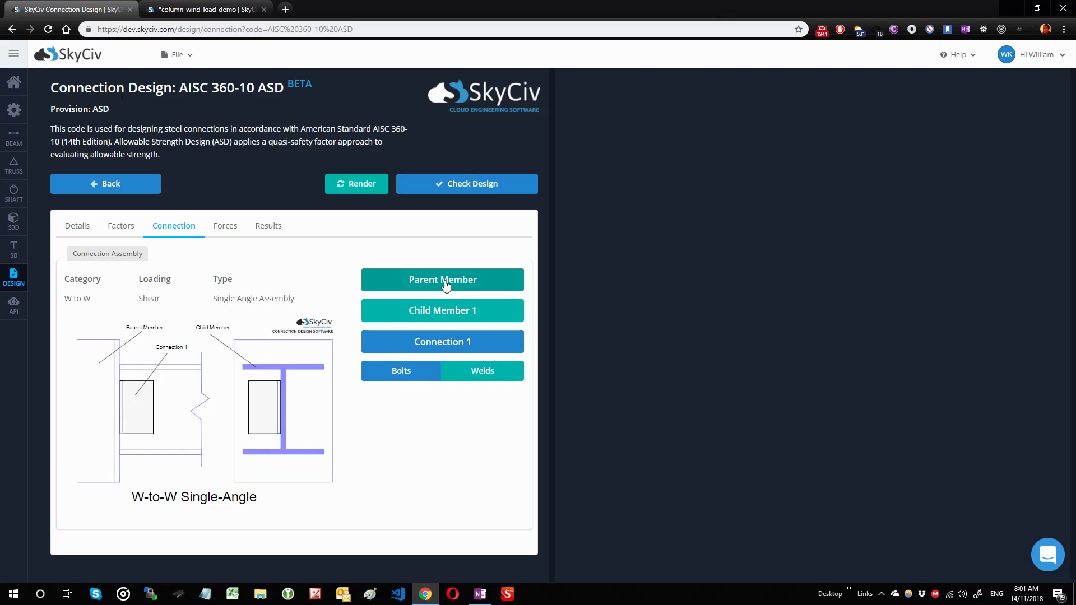
# Examine the parent member's shape, name and material properties, and consult its documentation page
pyautogui.click(412, 284)
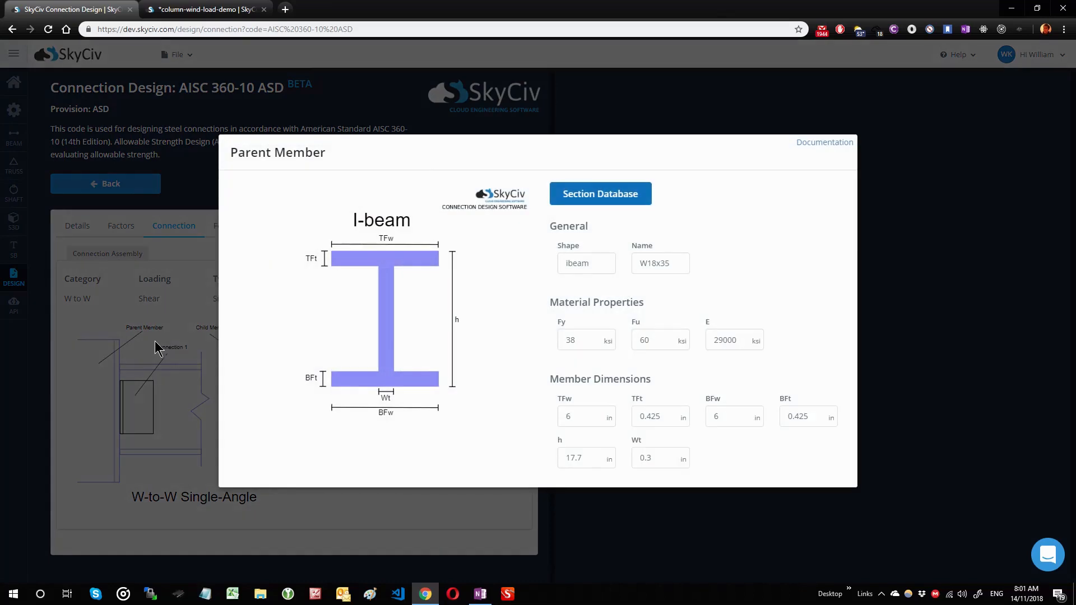
pyautogui.click(938, 204)
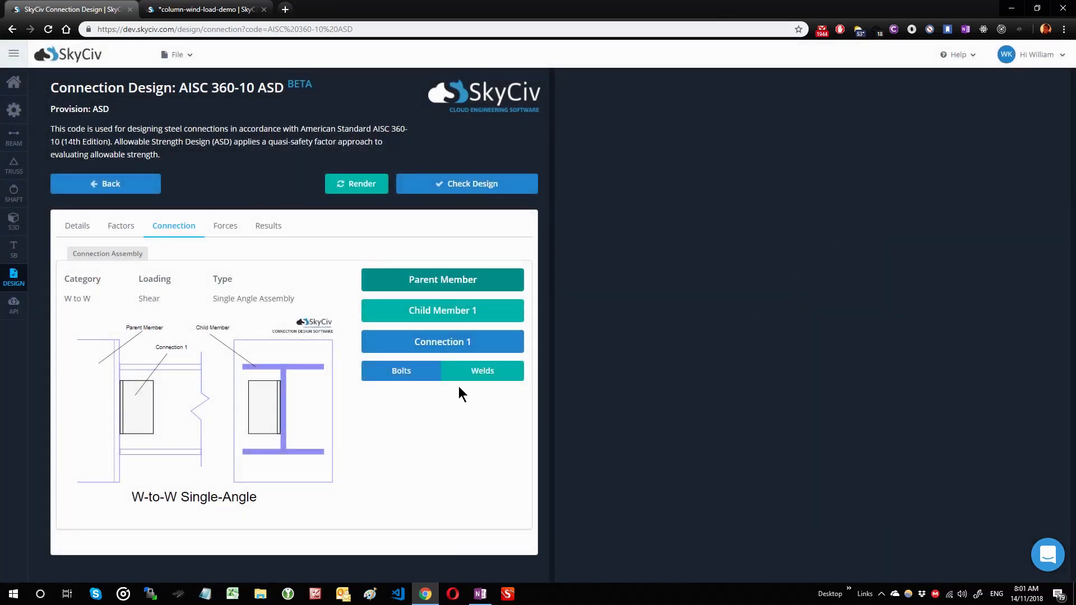
pyautogui.click(467, 280)
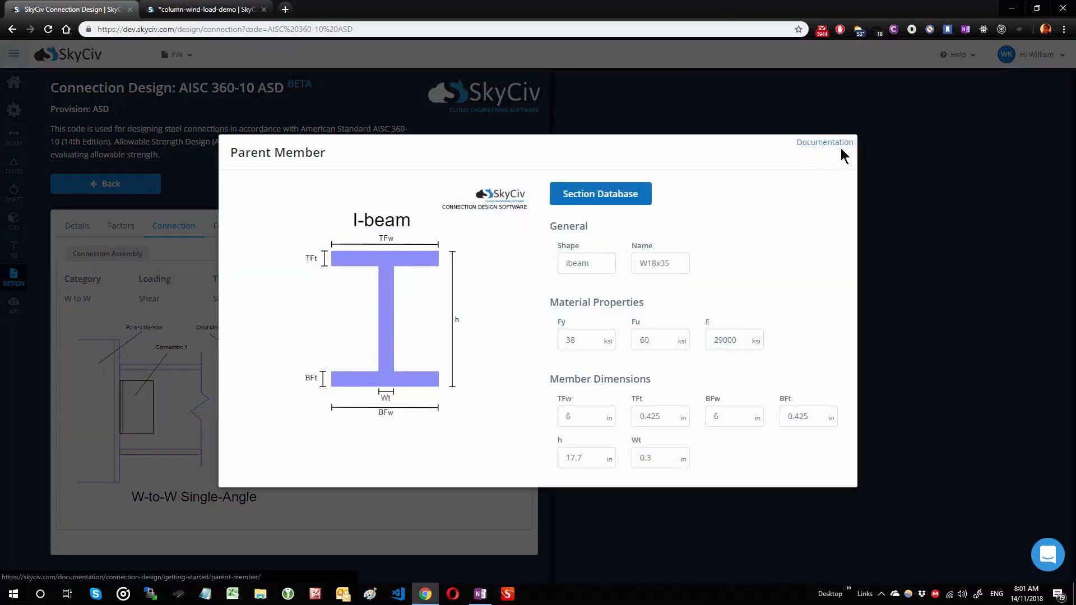
pyautogui.click(813, 147)
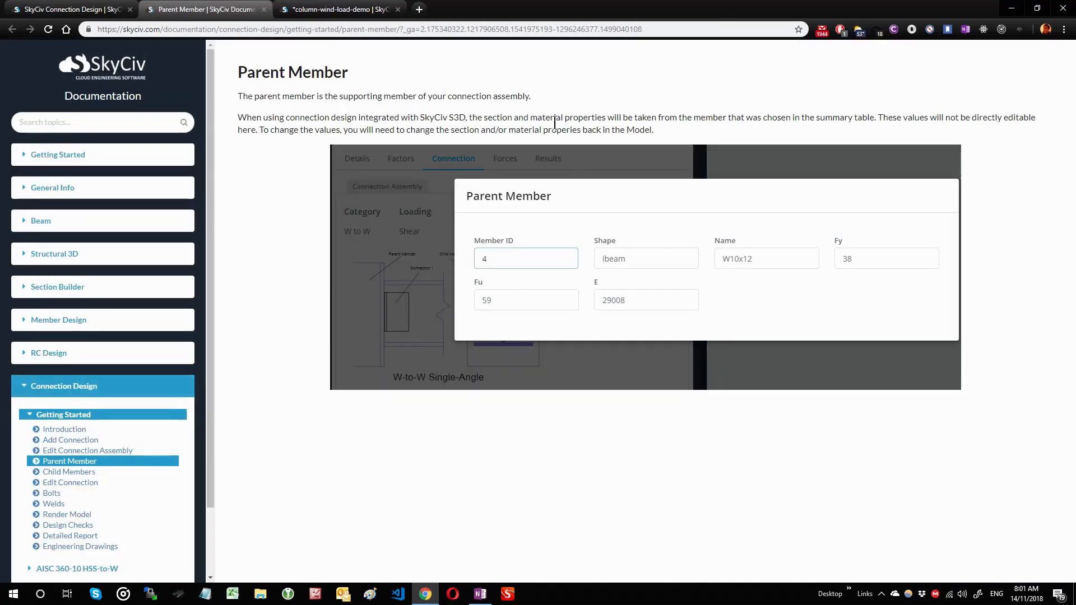
pyautogui.click(84, 9)
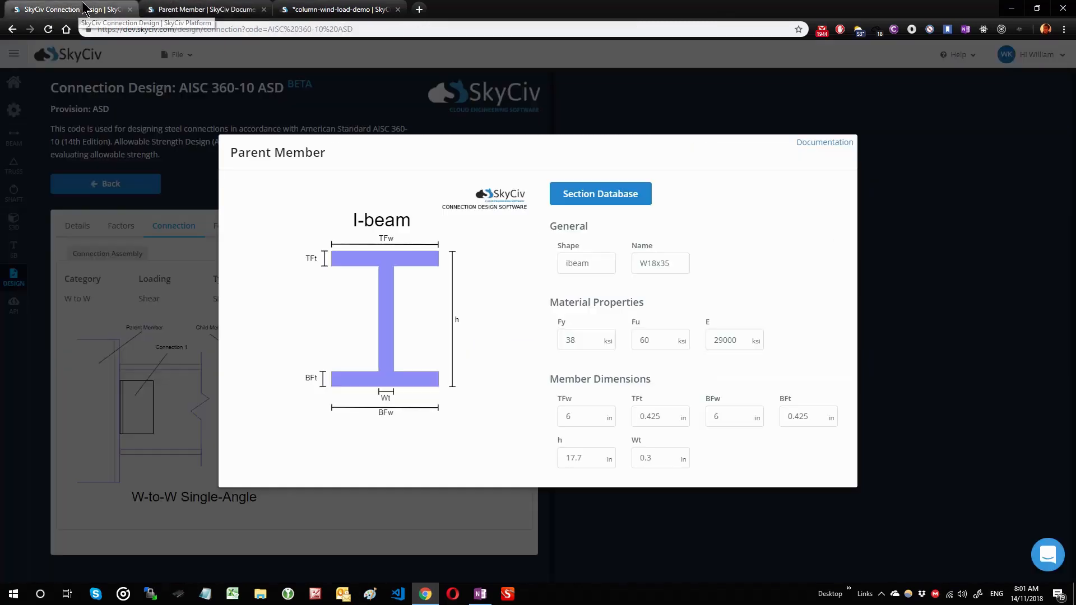
pyautogui.click(583, 261)
pyautogui.click(659, 260)
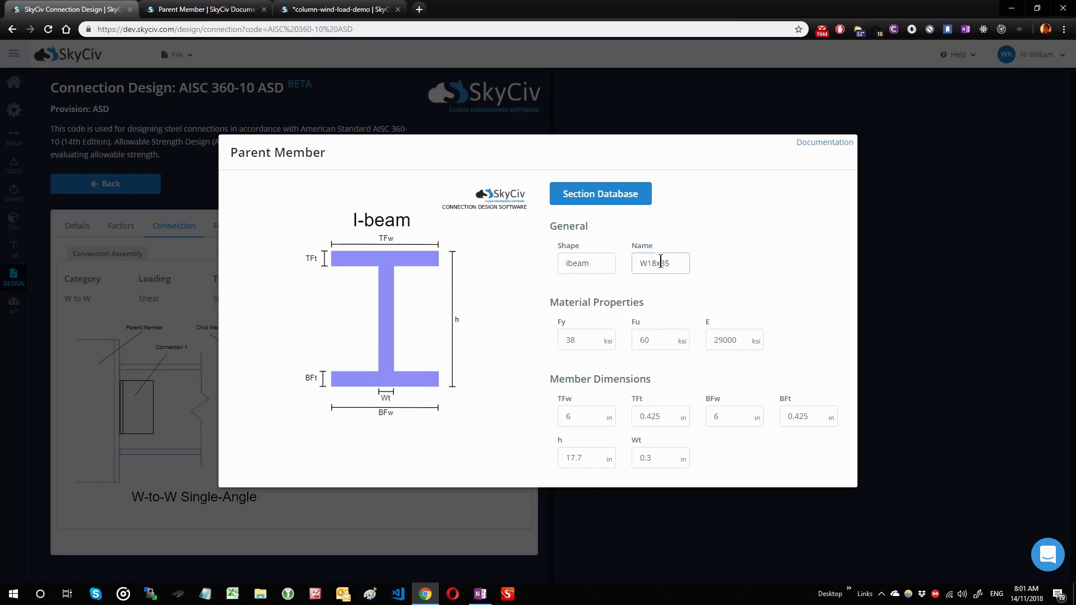
pyautogui.click(588, 343)
pyautogui.click(663, 265)
pyautogui.click(591, 265)
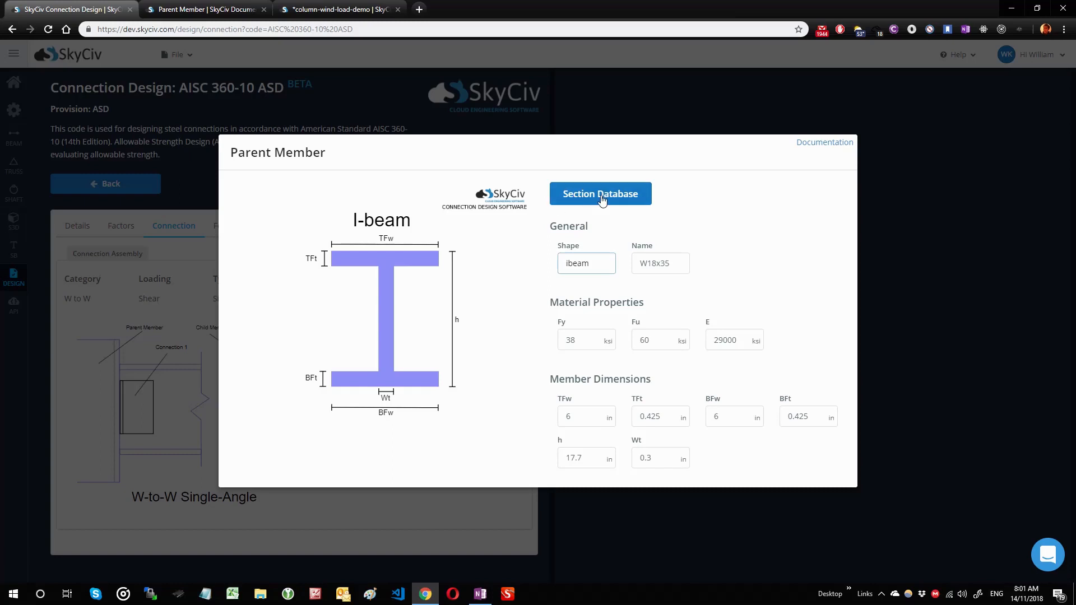
# Assign the W30x477 section from the American AISC W shapes database to the parent member and close its properties
pyautogui.click(601, 200)
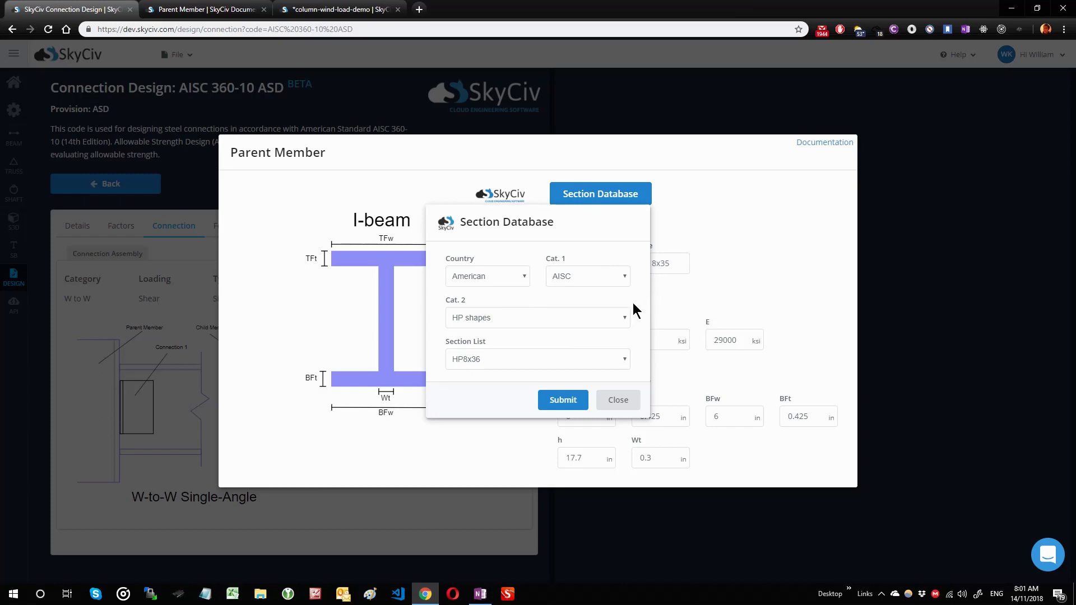
pyautogui.click(492, 281)
pyautogui.click(498, 288)
pyautogui.click(580, 283)
pyautogui.click(577, 292)
pyautogui.click(543, 317)
pyautogui.click(503, 353)
pyautogui.click(496, 363)
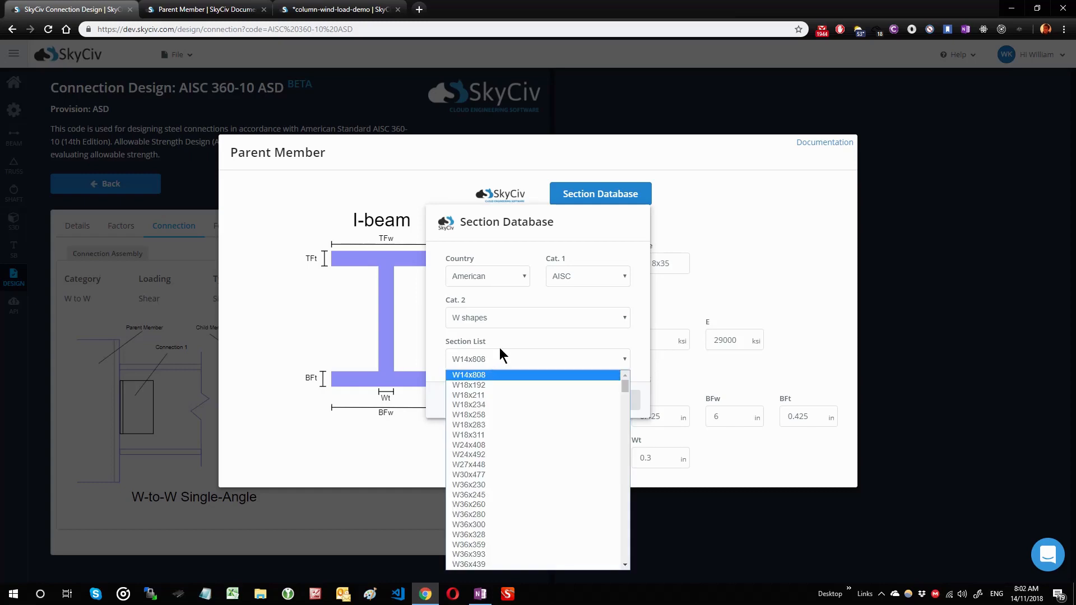
pyautogui.click(465, 477)
pyautogui.click(563, 400)
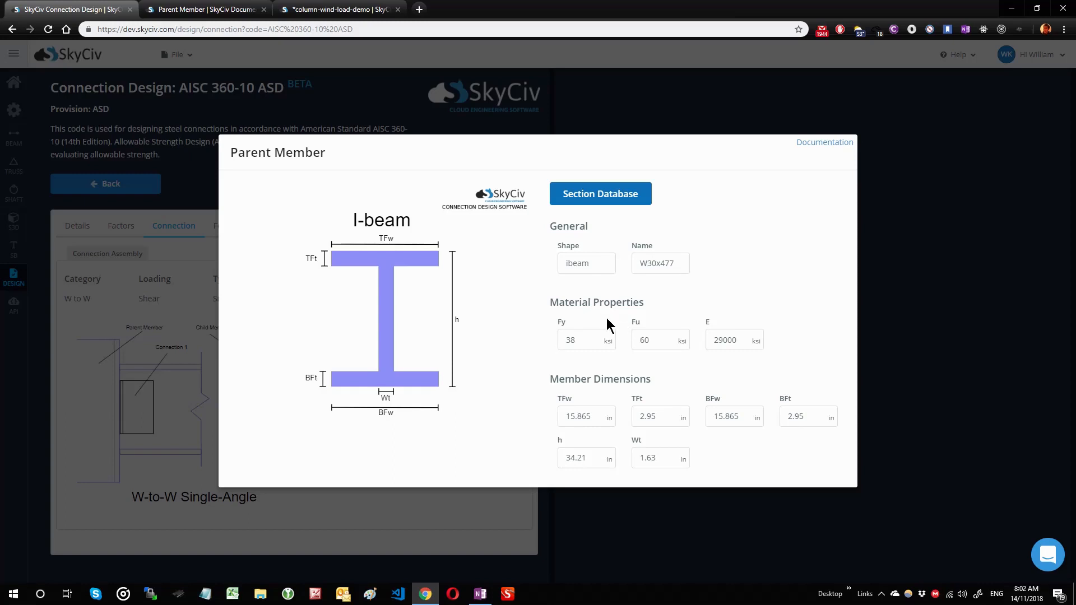
pyautogui.click(929, 405)
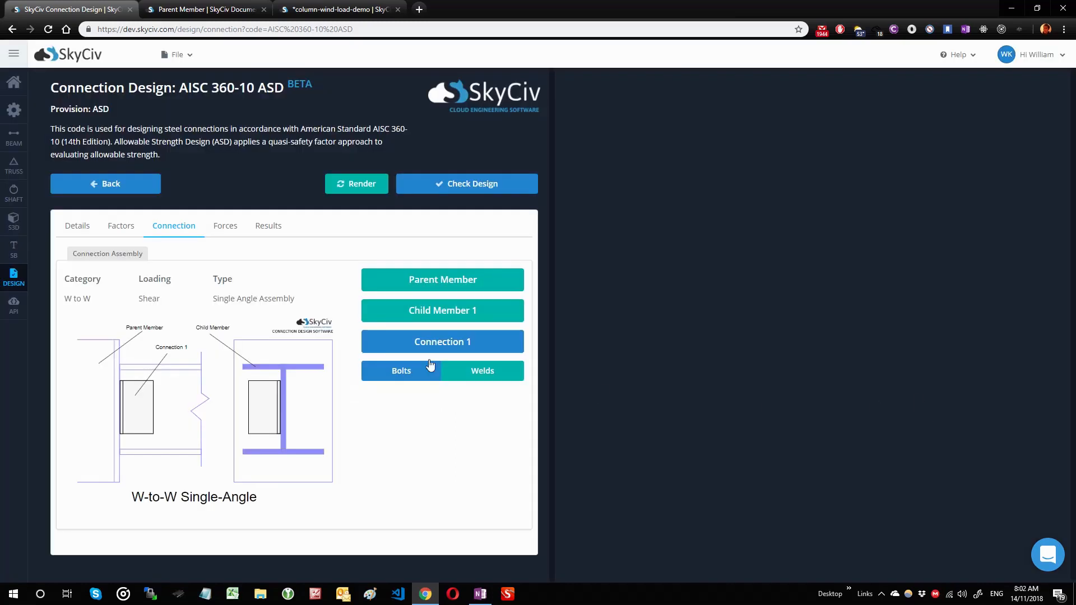
# Render the connection assembly in 3D and show it with the Surfaces and Wireframe display style
pyautogui.click(360, 189)
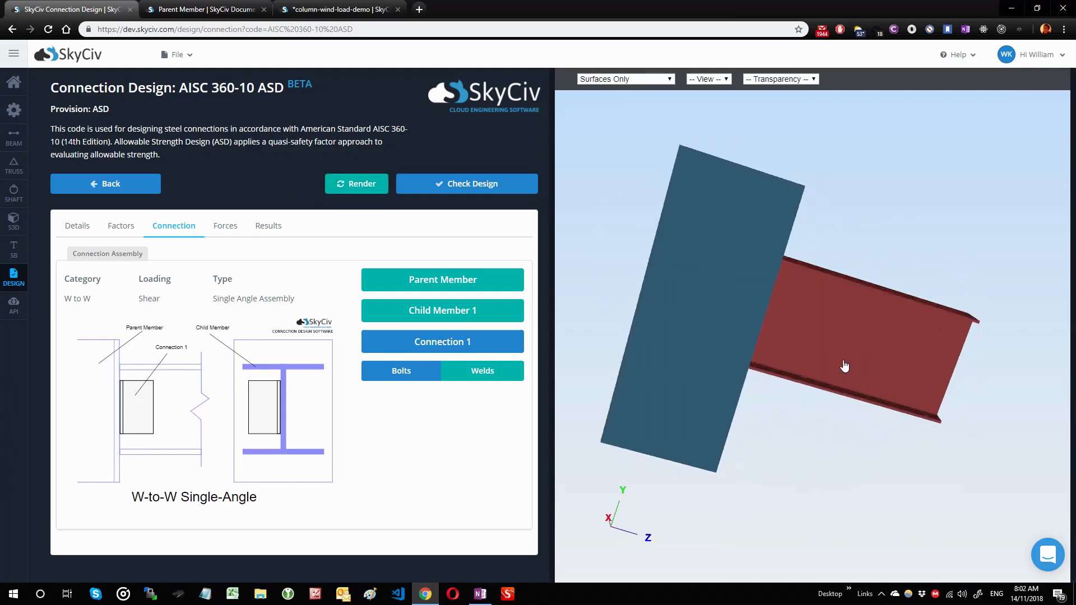
pyautogui.click(660, 80)
pyautogui.click(622, 100)
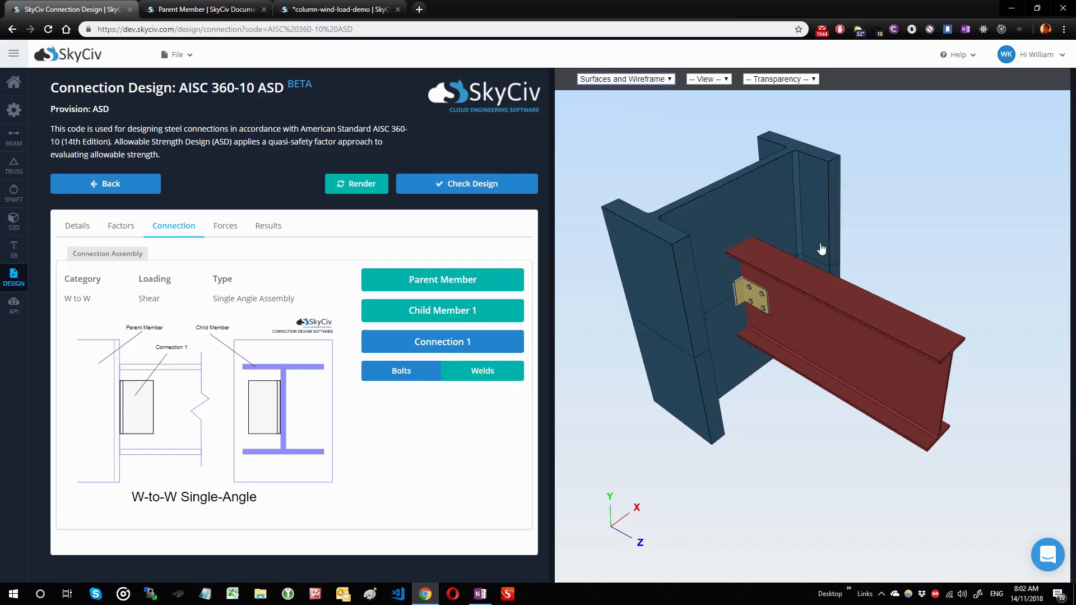
# View the 3D model as Surfaces Only and switch its display style to Wireframe Only
pyautogui.click(636, 81)
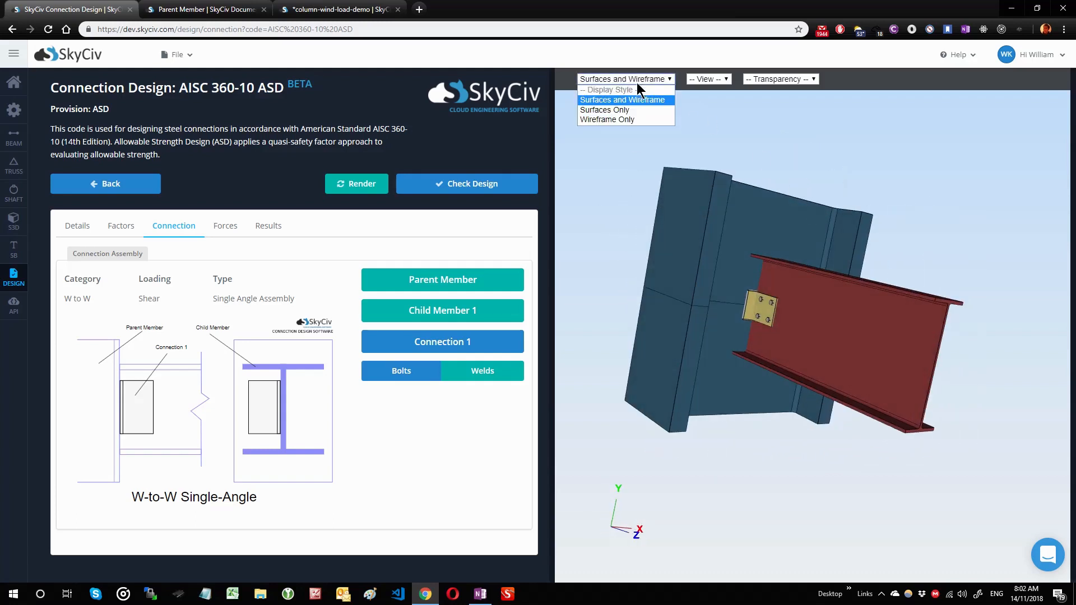
pyautogui.click(632, 105)
pyautogui.click(640, 79)
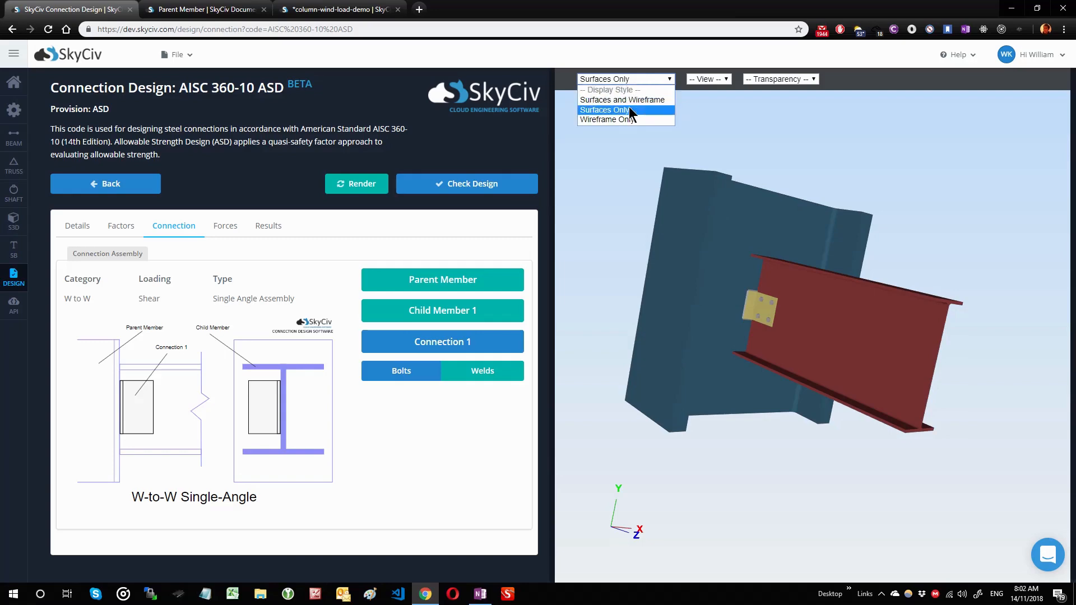
pyautogui.click(633, 118)
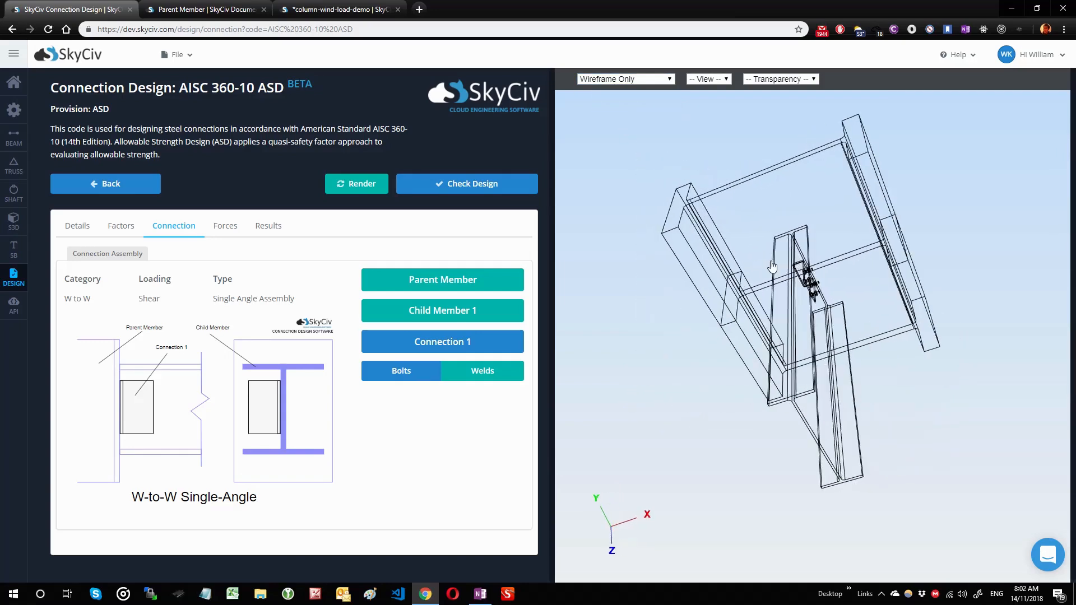
# Display the 3D model as Surfaces and Wireframe, trying 40% transparency and settling on 60%
pyautogui.click(777, 80)
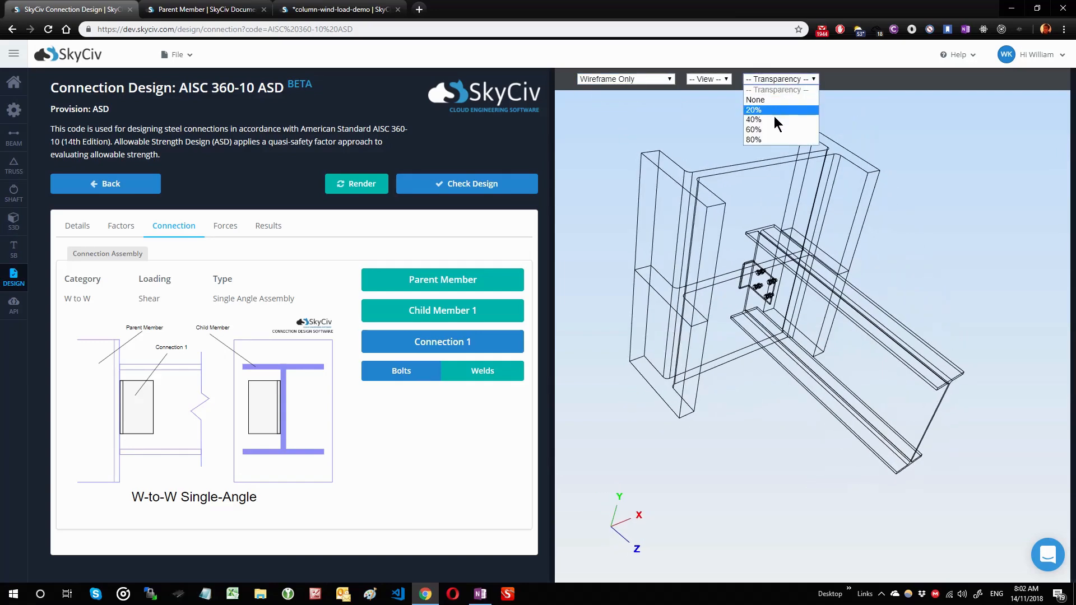
pyautogui.click(775, 122)
pyautogui.click(656, 79)
pyautogui.click(653, 102)
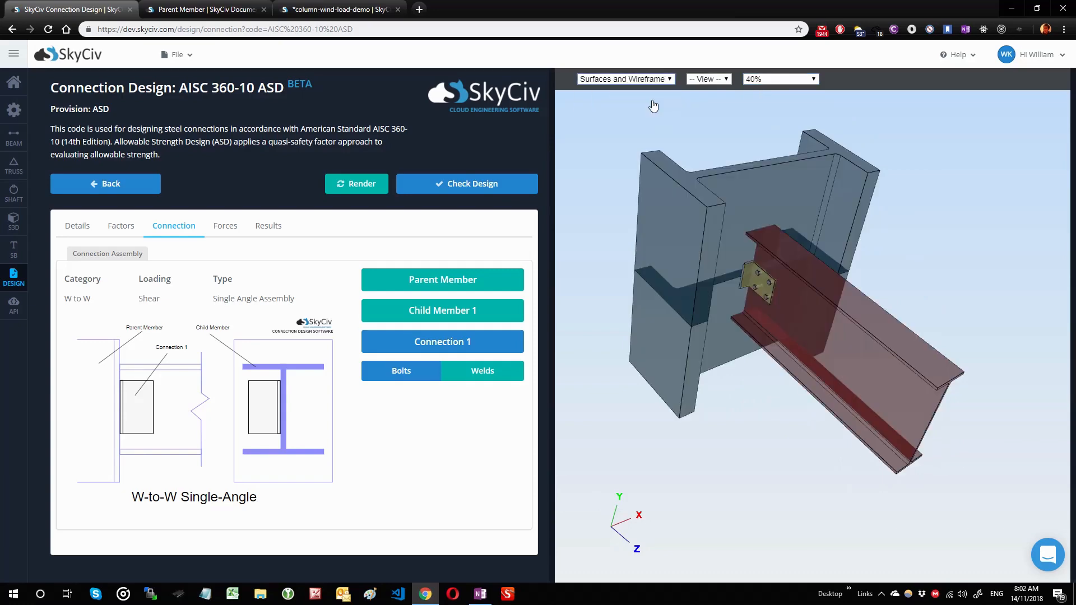
pyautogui.click(780, 79)
pyautogui.click(775, 131)
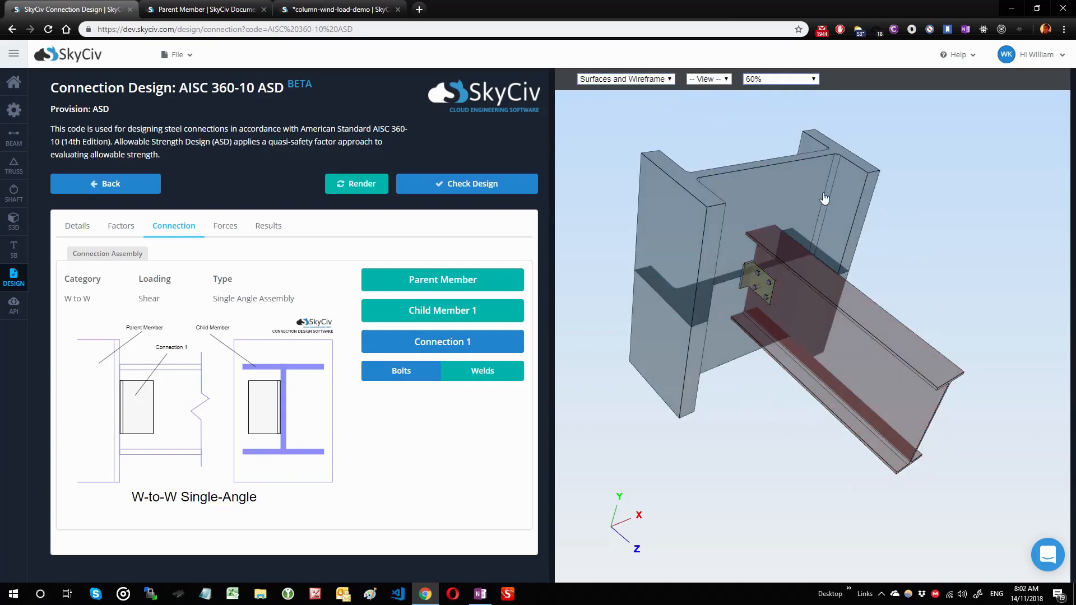
# Inspect the transparent connection model from standard directions, including Front and Right, and from oblique angles
pyautogui.click(709, 81)
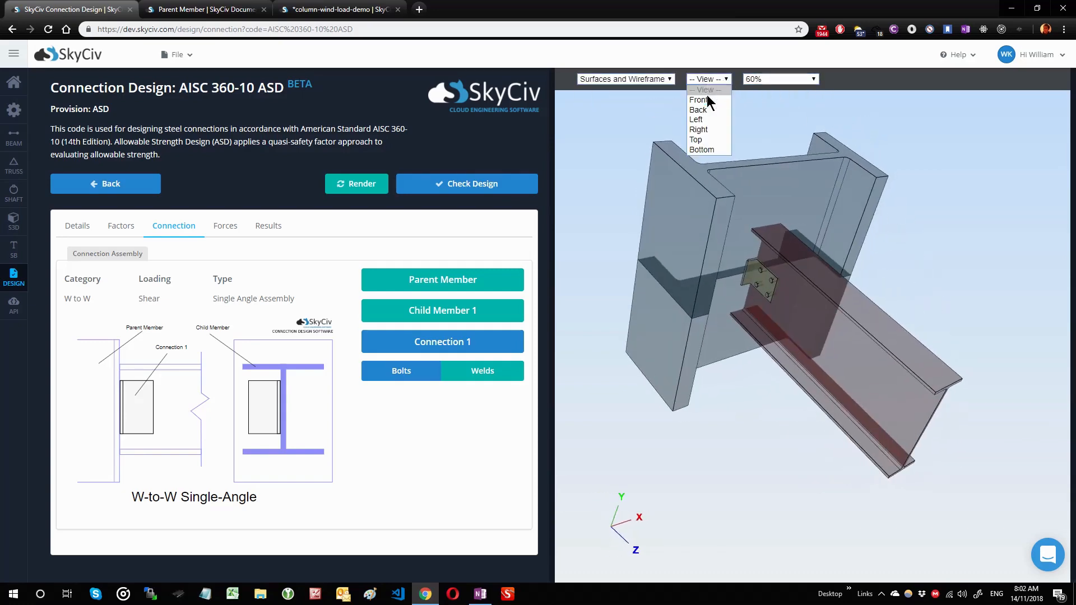
pyautogui.click(699, 100)
pyautogui.click(708, 79)
pyautogui.click(708, 109)
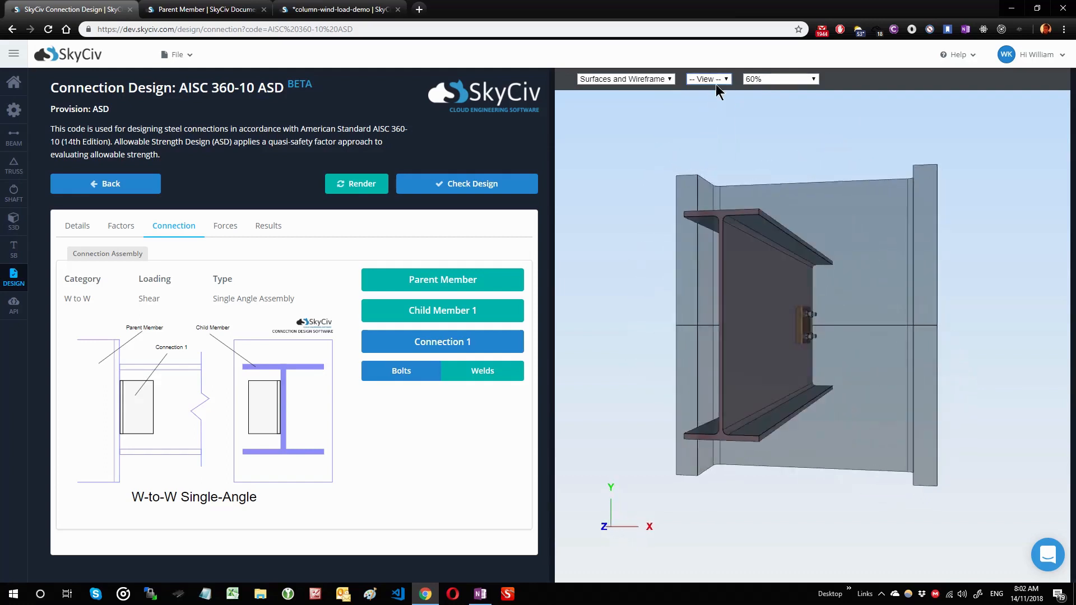
pyautogui.click(710, 79)
pyautogui.click(708, 129)
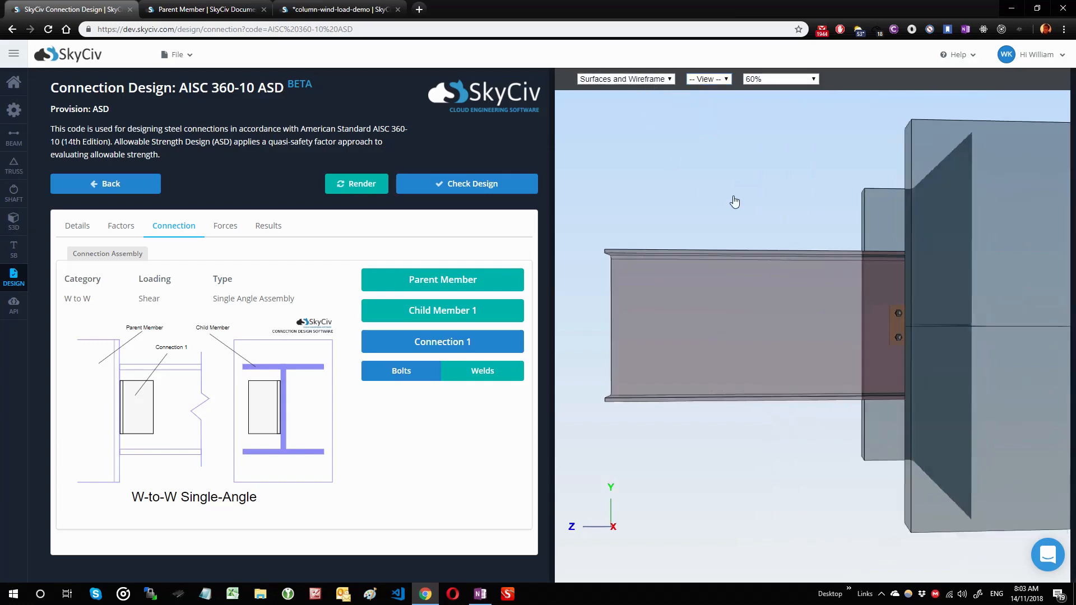
pyautogui.moveTo(734, 203); pyautogui.dragTo(878, 244)
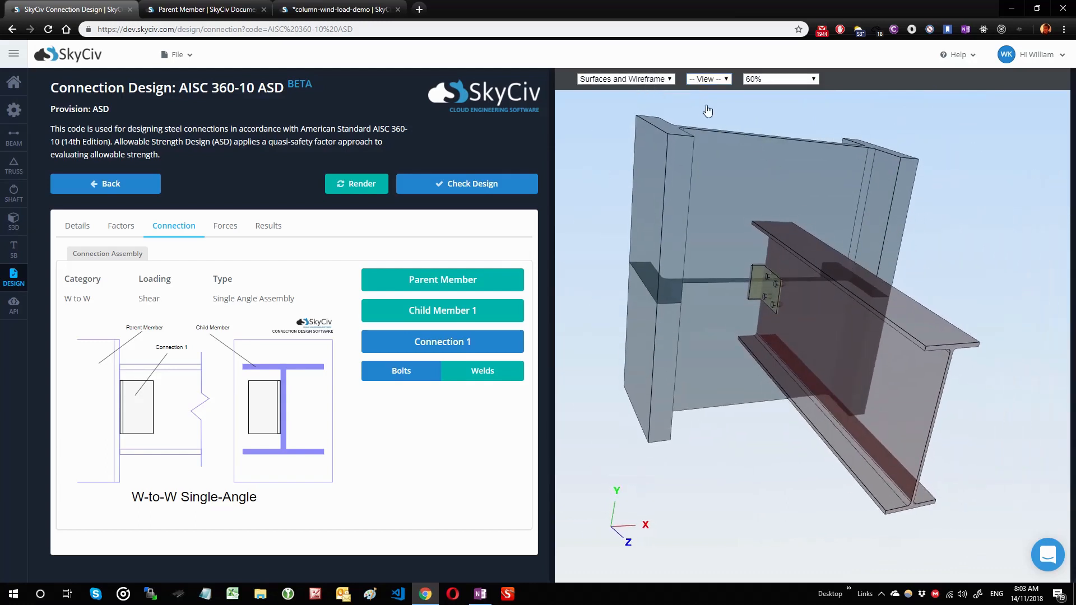
pyautogui.click(654, 79)
pyautogui.click(634, 99)
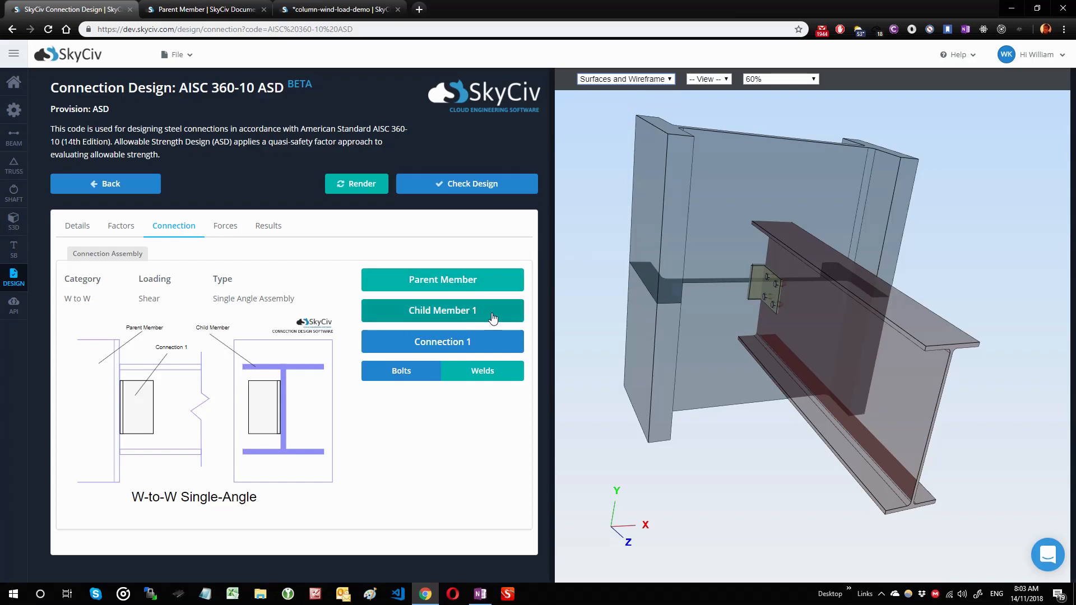
pyautogui.moveTo(708, 310)
pyautogui.mouseDown()
pyautogui.moveTo(731, 303)
pyautogui.moveTo(744, 318)
pyautogui.moveTo(707, 320)
pyautogui.mouseUp()
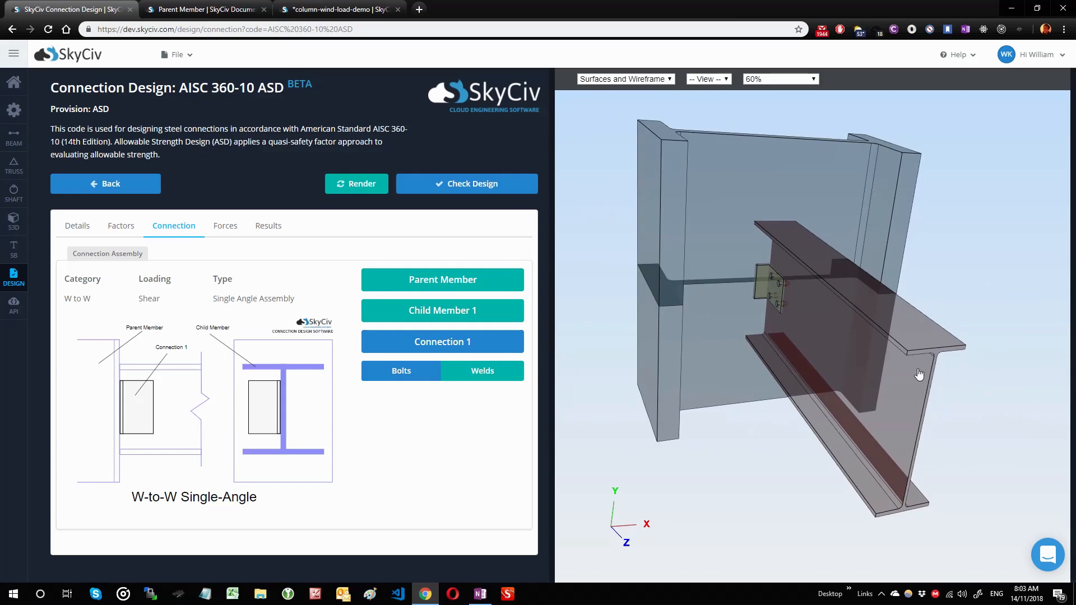
pyautogui.moveTo(721, 388); pyautogui.dragTo(831, 271)
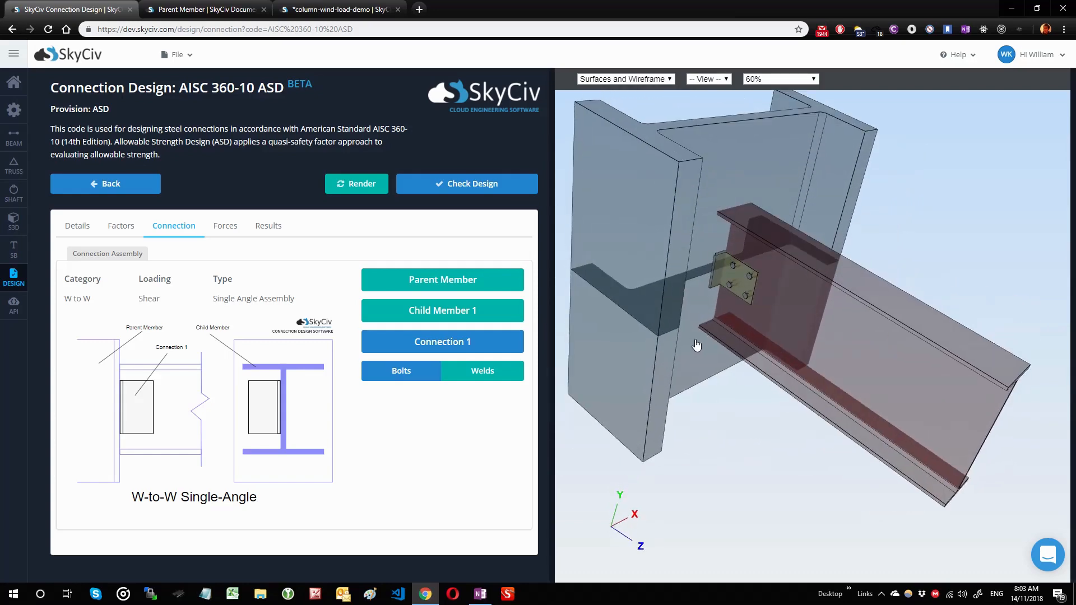
# Assign the HP18x135 section from the American AISC HP shapes database to Child Member 1 and close its properties
pyautogui.click(421, 318)
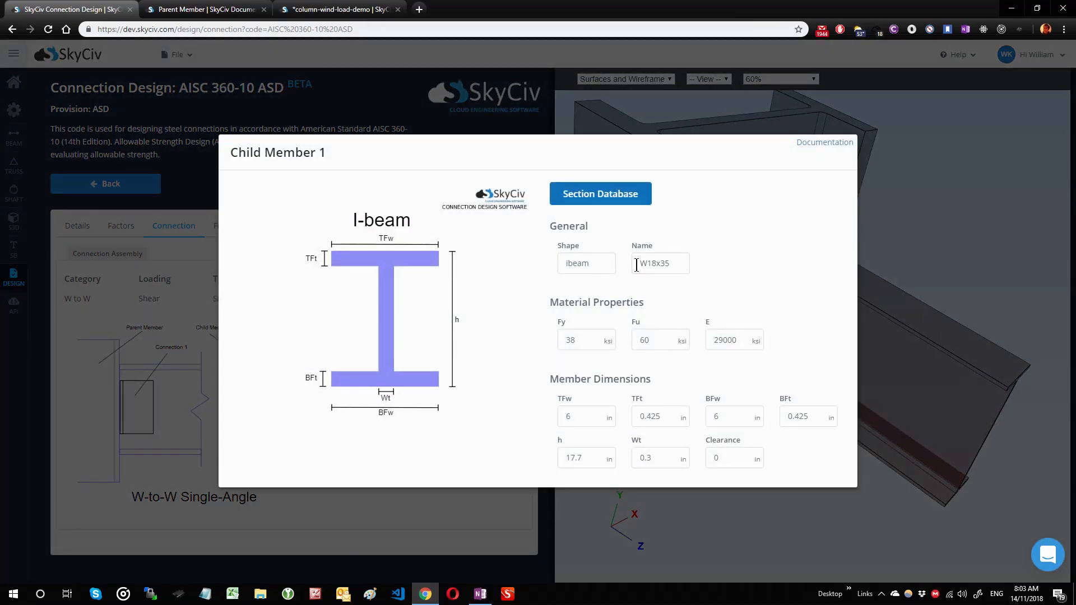
pyautogui.moveTo(636, 265); pyautogui.dragTo(684, 268)
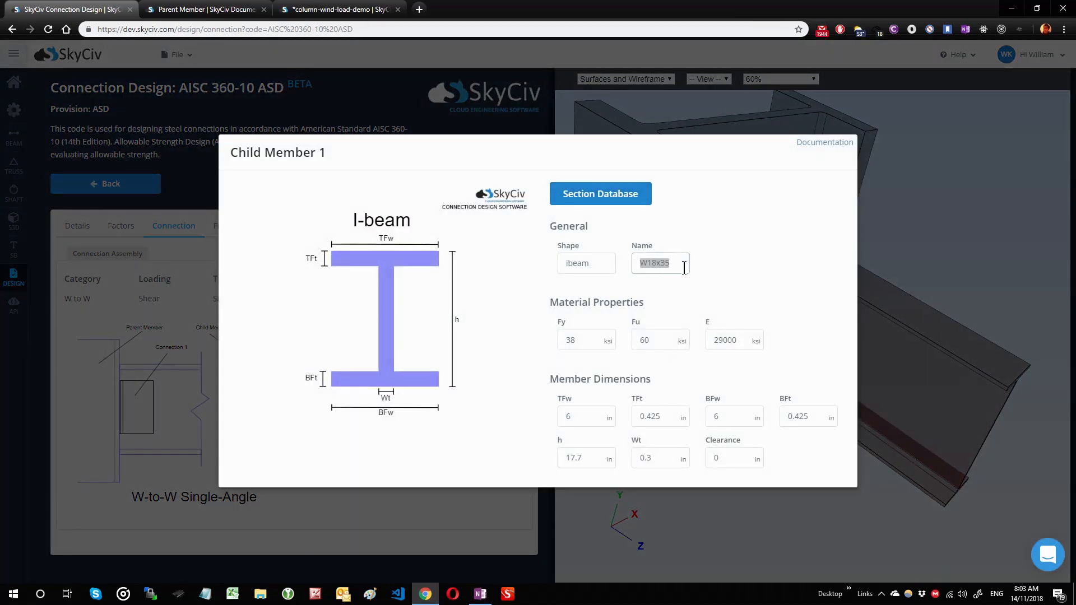
pyautogui.click(648, 200)
pyautogui.click(527, 366)
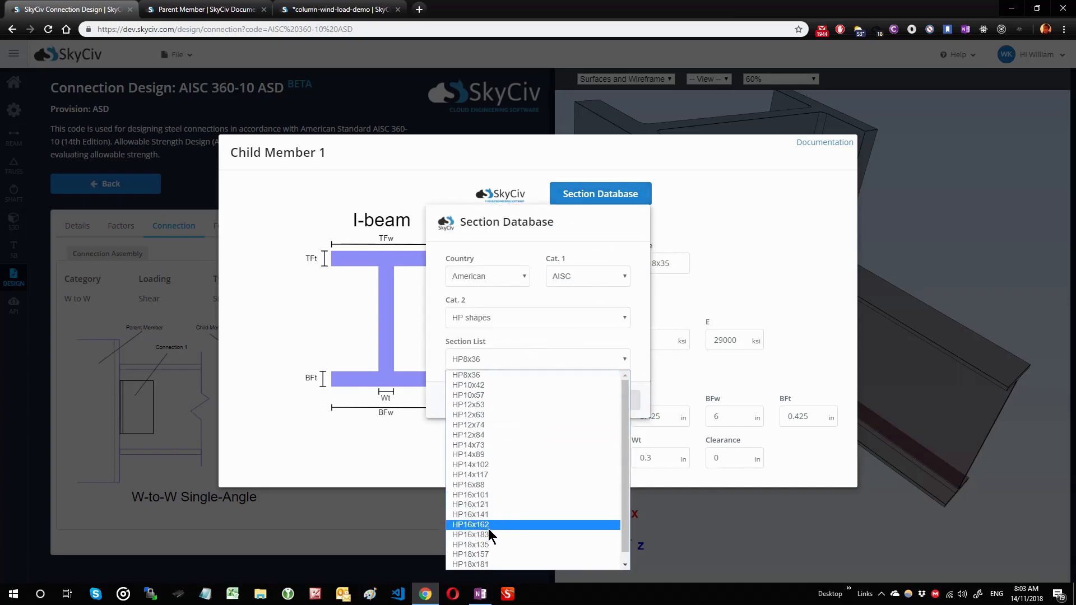
pyautogui.click(483, 544)
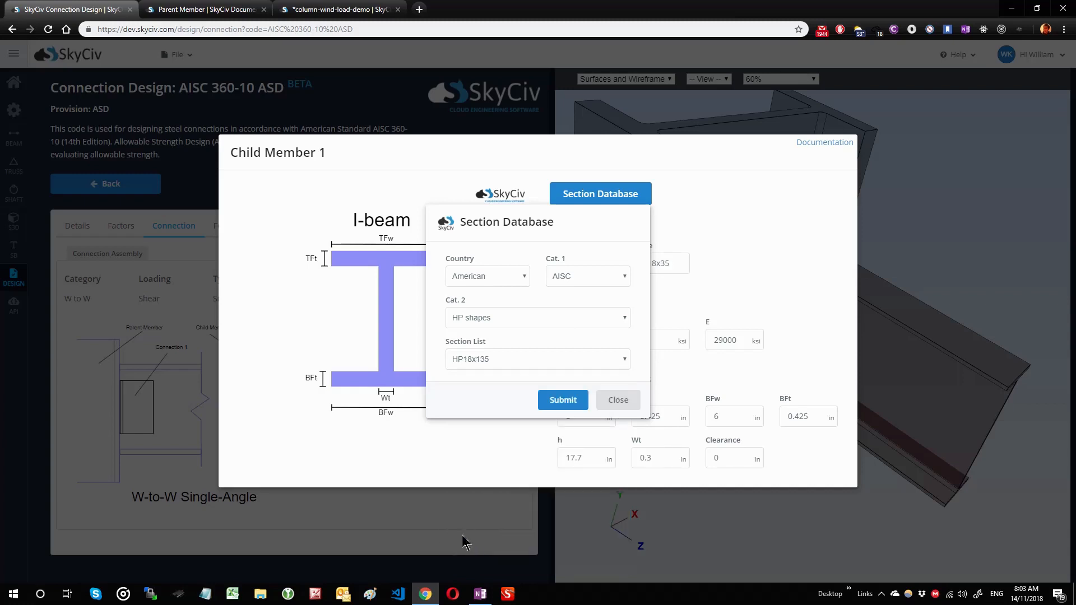
pyautogui.click(561, 405)
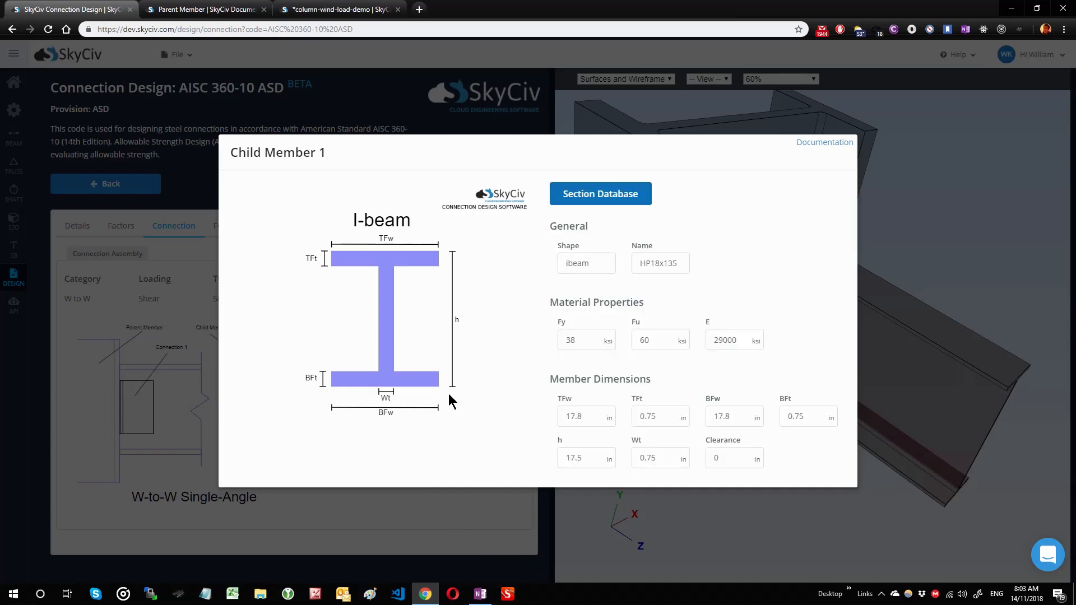
pyautogui.click(947, 255)
# Re-render the connection assembly in 3D and set its display style to Surfaces and Wireframe
pyautogui.click(348, 191)
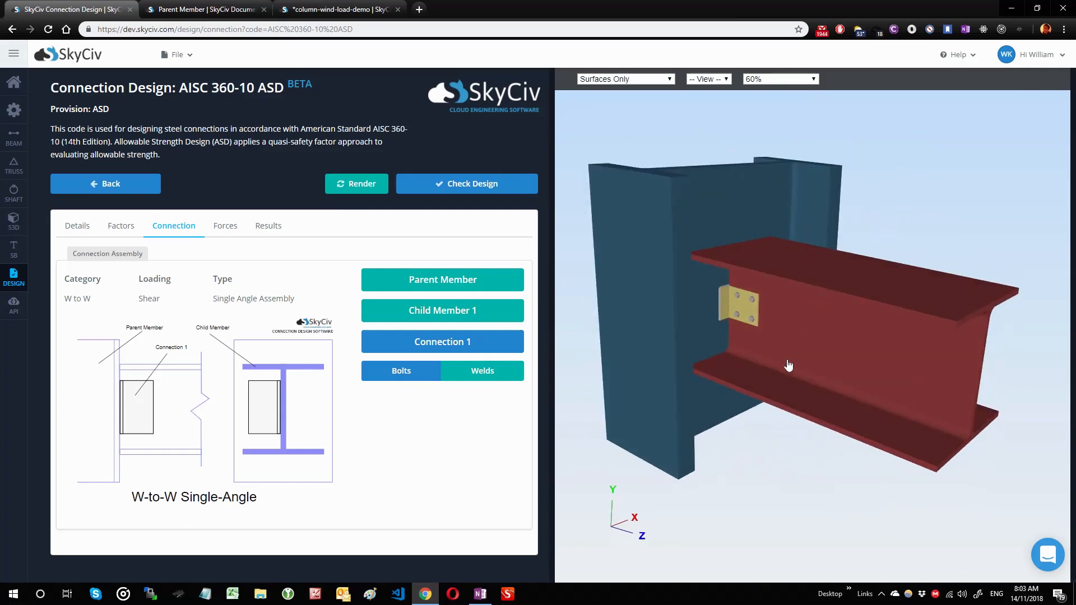
pyautogui.moveTo(880, 322); pyautogui.dragTo(906, 368)
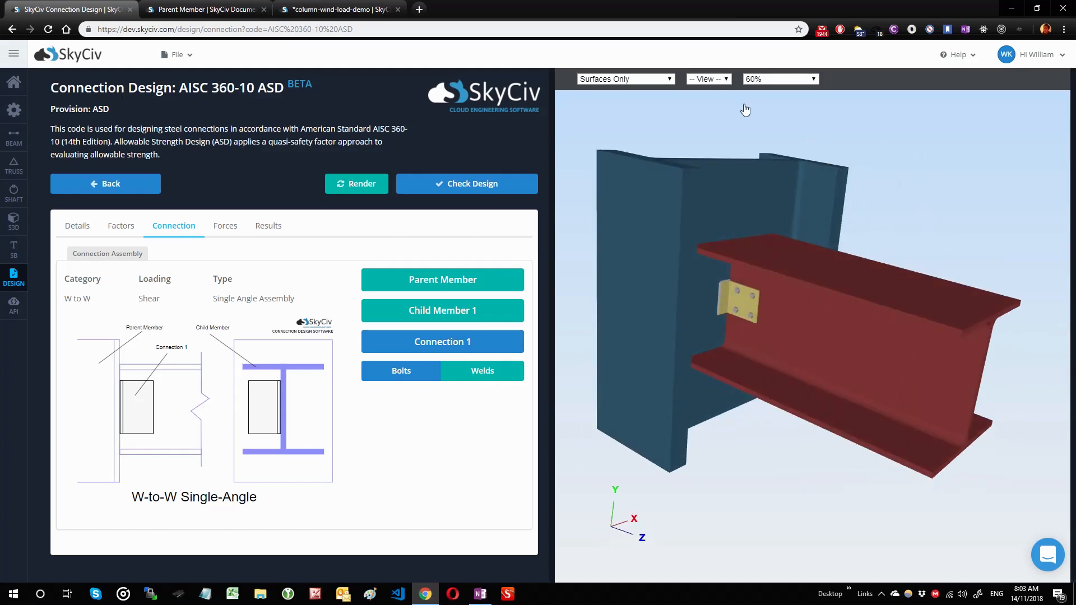
pyautogui.click(709, 79)
pyautogui.click(627, 79)
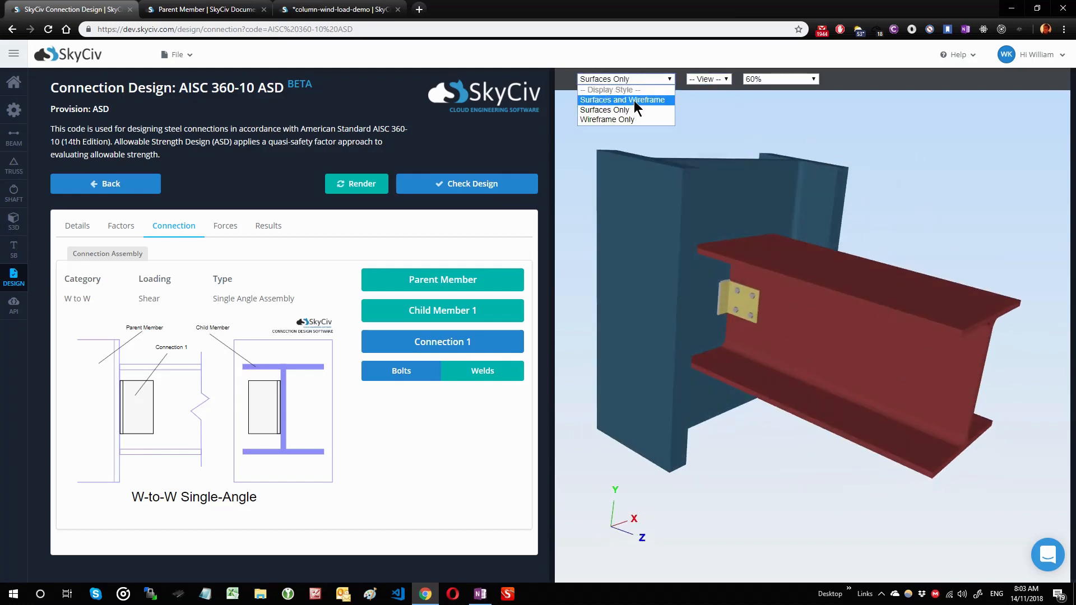
pyautogui.click(633, 100)
pyautogui.moveTo(829, 203)
pyautogui.mouseDown()
pyautogui.moveTo(773, 233)
pyautogui.moveTo(814, 212)
pyautogui.mouseUp()
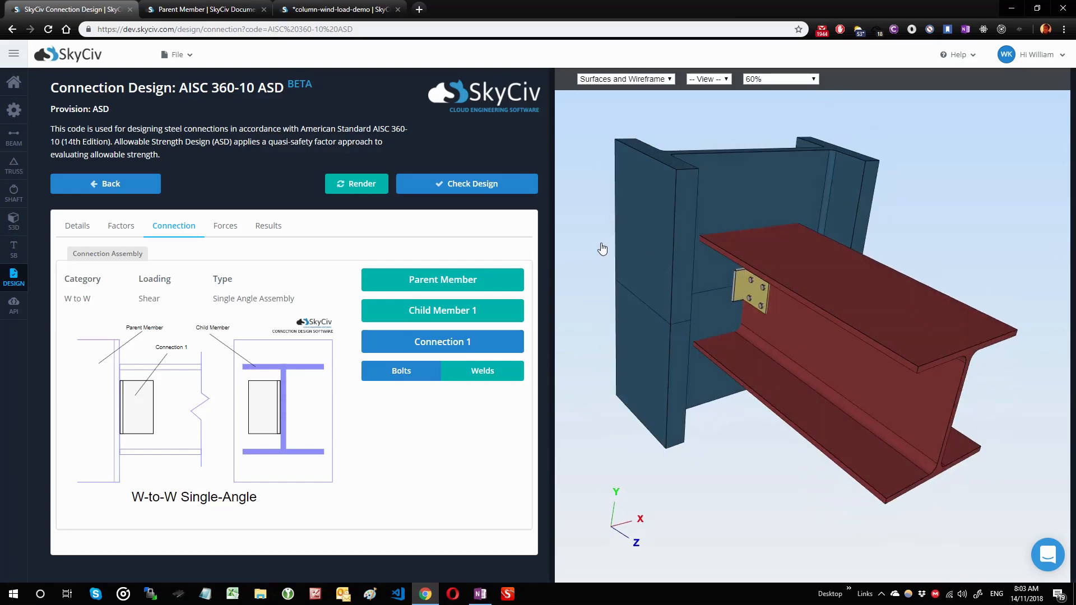
# Examine the single angle connection's specifications, including Fy, Fu and the Side options, and close the dialog
pyautogui.click(497, 352)
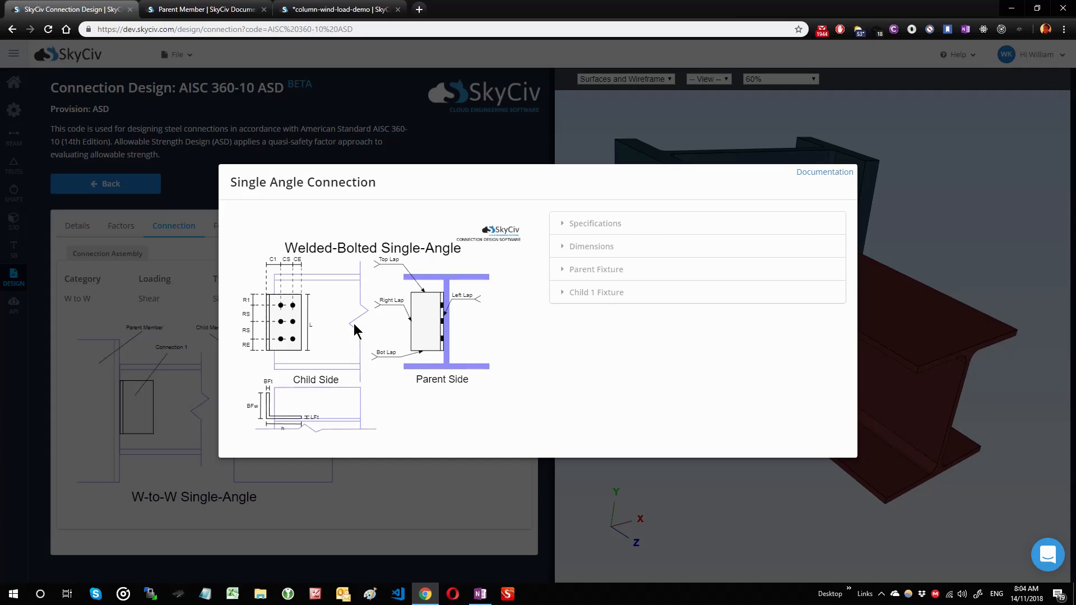
pyautogui.click(582, 228)
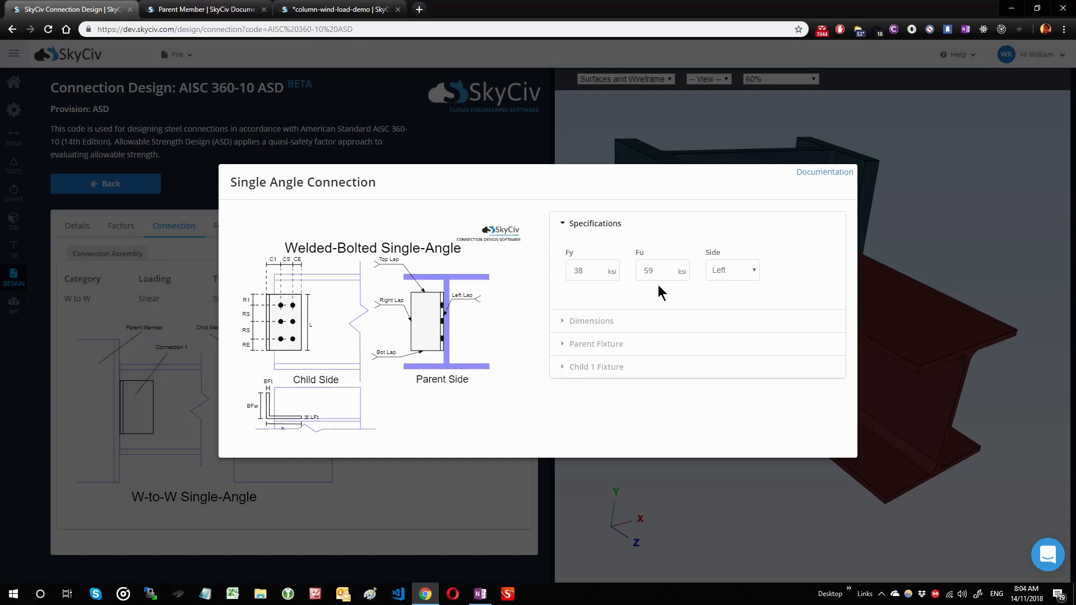
pyautogui.click(740, 273)
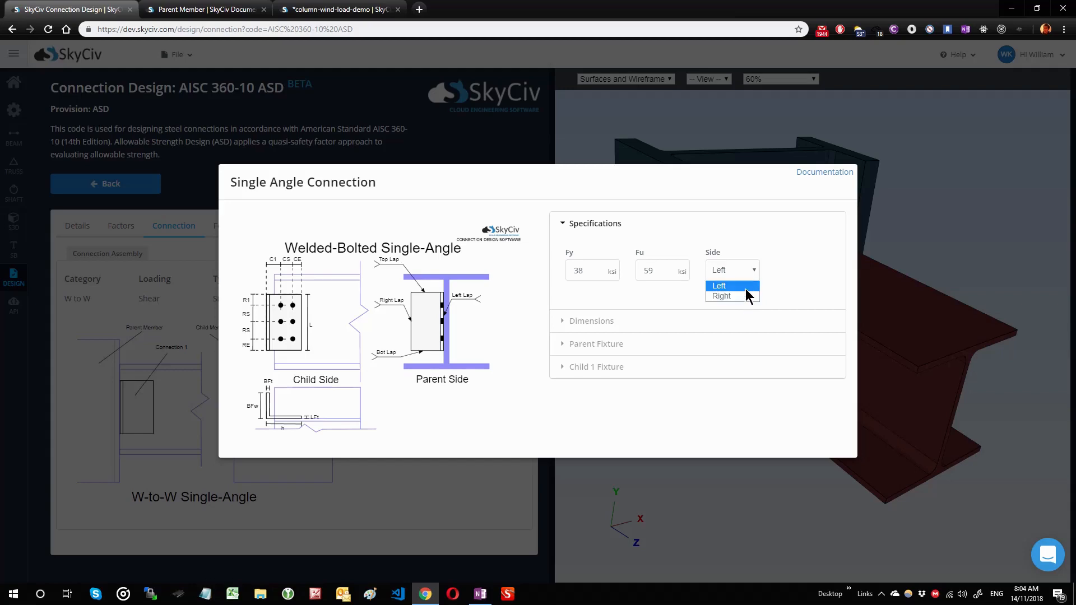
pyautogui.click(932, 257)
pyautogui.click(931, 256)
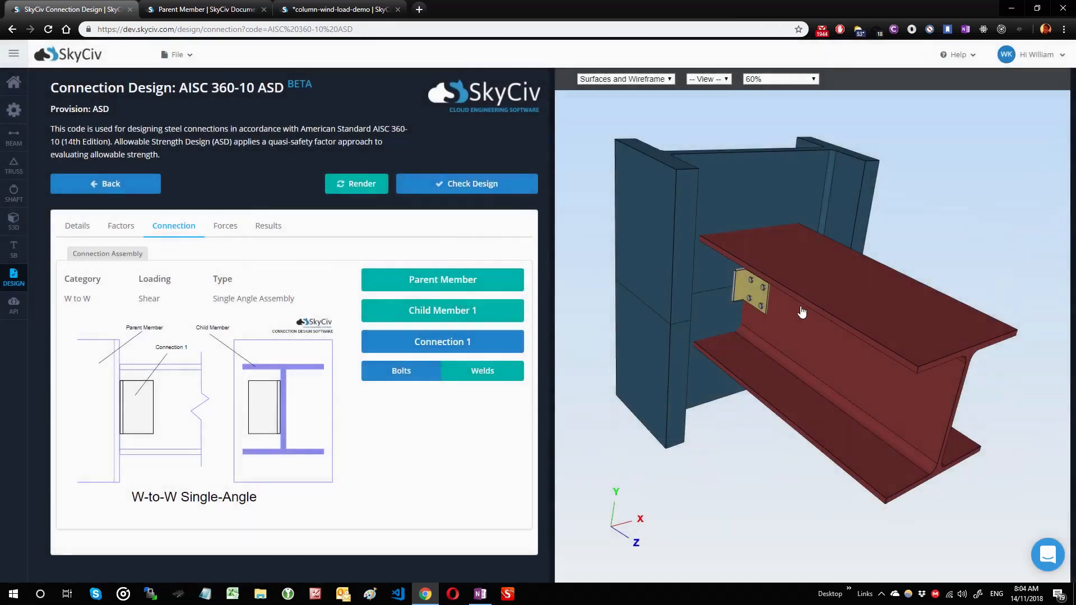
# Review the single angle connection's dimension fields, such as h and L, against its diagram and close the dialog
pyautogui.click(493, 343)
pyautogui.click(644, 227)
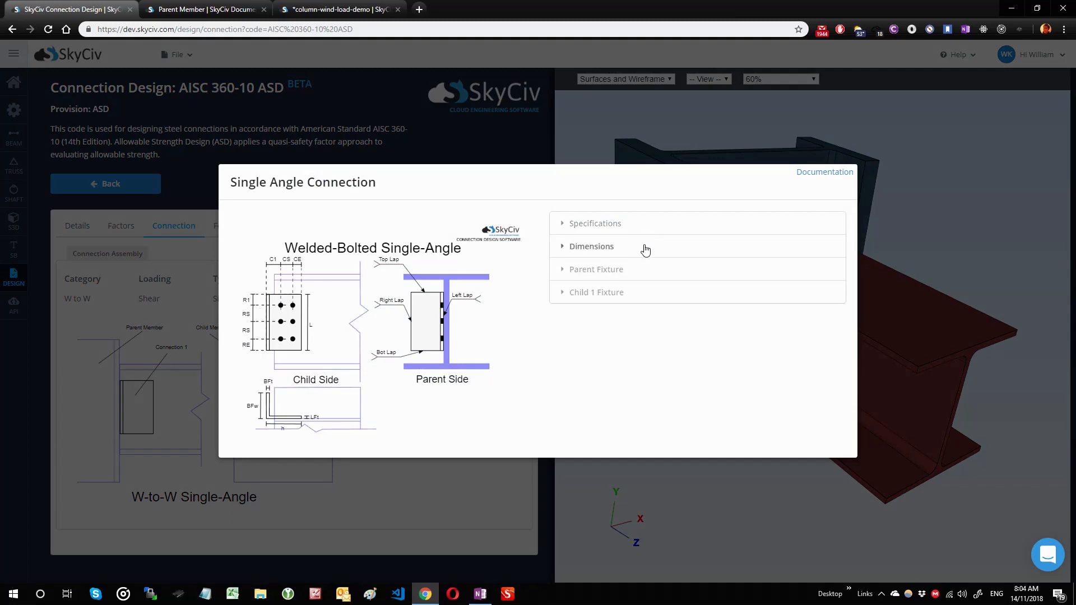
pyautogui.click(645, 248)
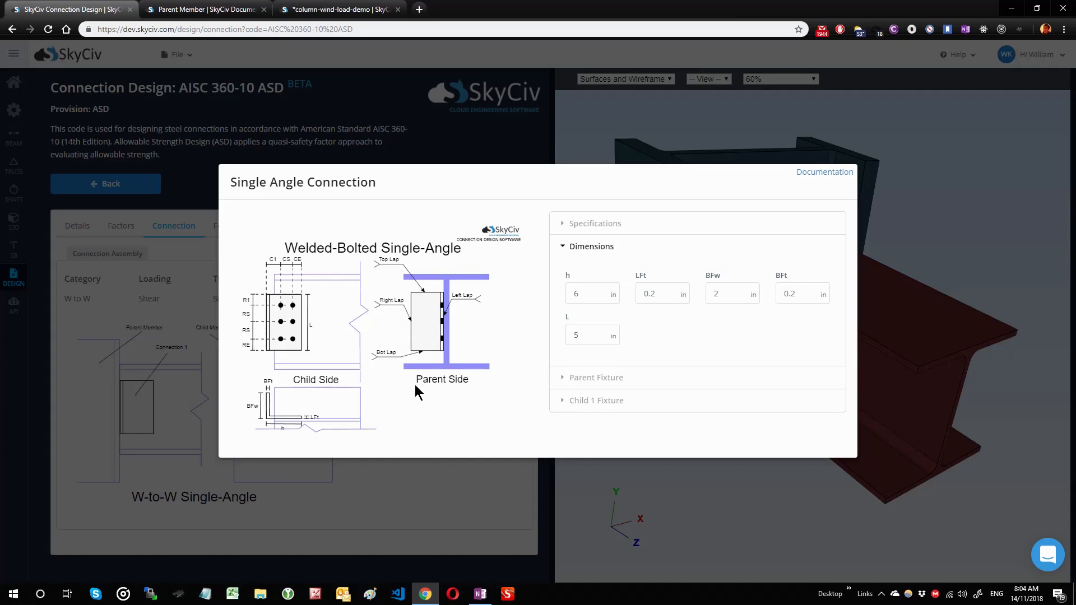
pyautogui.click(584, 284)
pyautogui.click(591, 336)
pyautogui.doubleClick(599, 336)
pyautogui.click(677, 338)
pyautogui.click(932, 215)
# Inspect the bolted angle on the child member's web up close in the 3D model
pyautogui.moveTo(754, 291); pyautogui.dragTo(713, 323)
pyautogui.scroll(5, 721, 276)
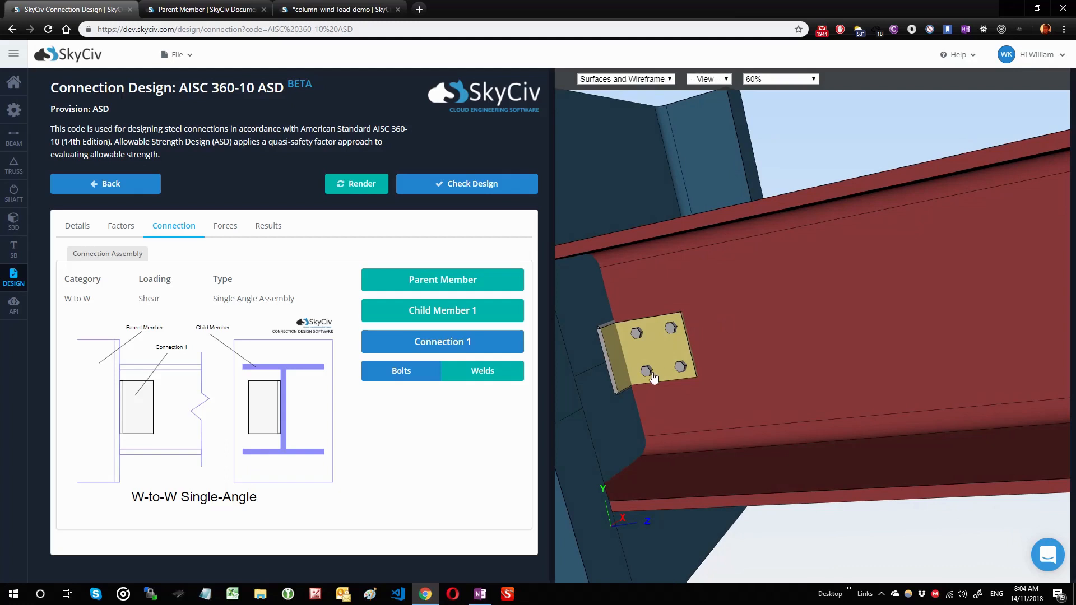
pyautogui.moveTo(654, 379); pyautogui.dragTo(641, 369)
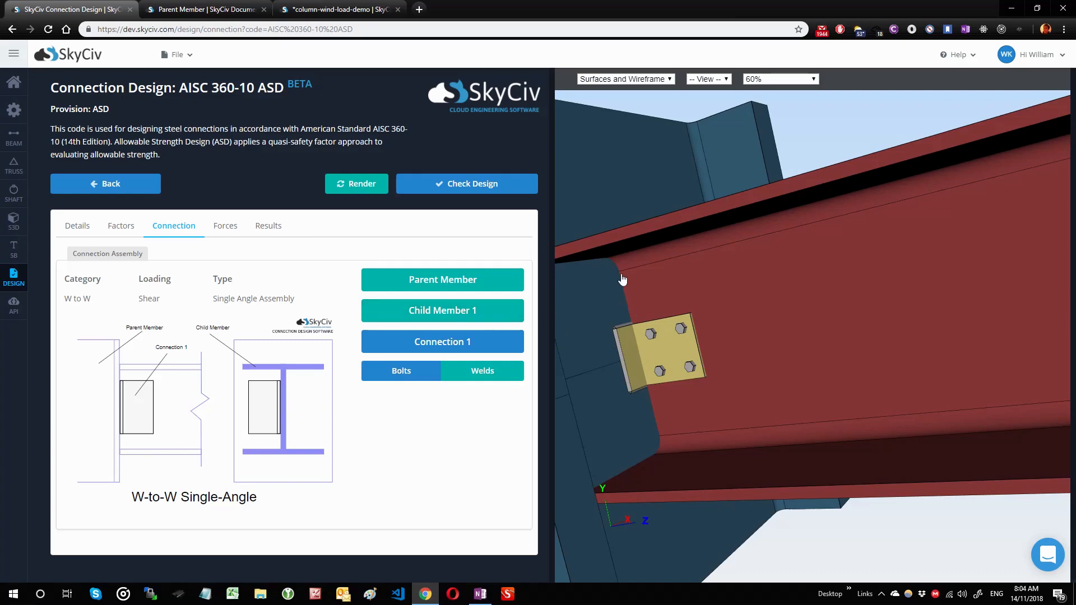
# Check Child Member 1's depth h and flange thicknesses TFt and BFt, and close its properties
pyautogui.click(482, 315)
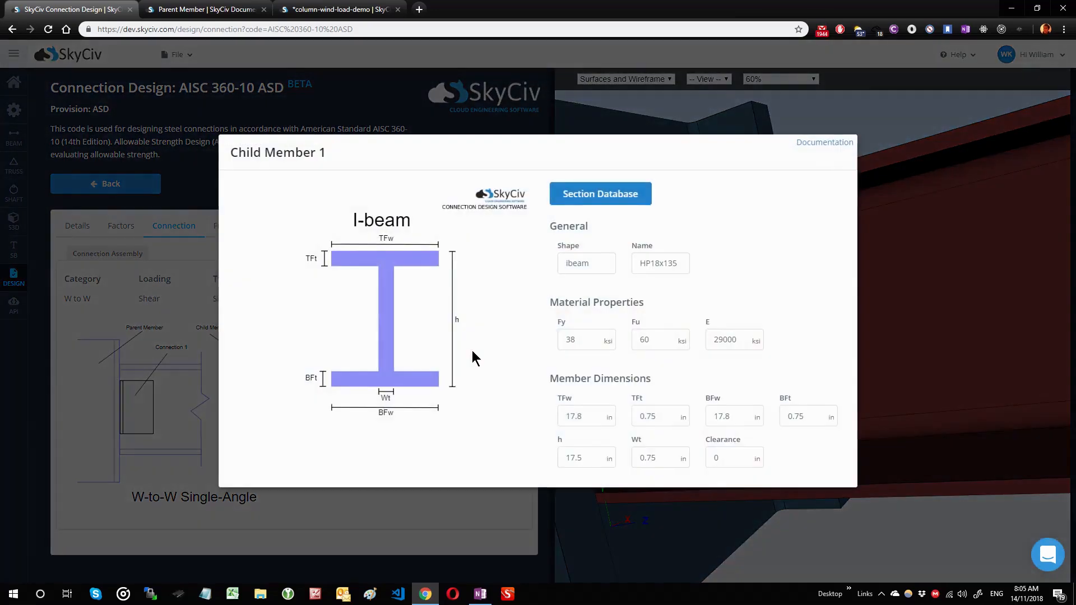
pyautogui.doubleClick(567, 461)
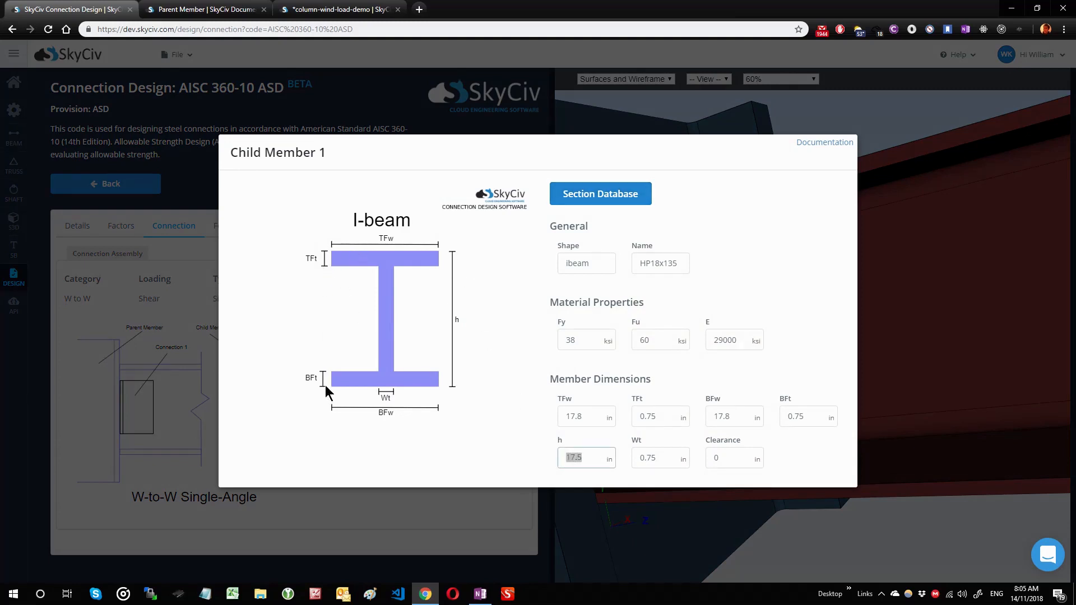
pyautogui.click(655, 415)
pyautogui.click(805, 418)
pyautogui.click(659, 420)
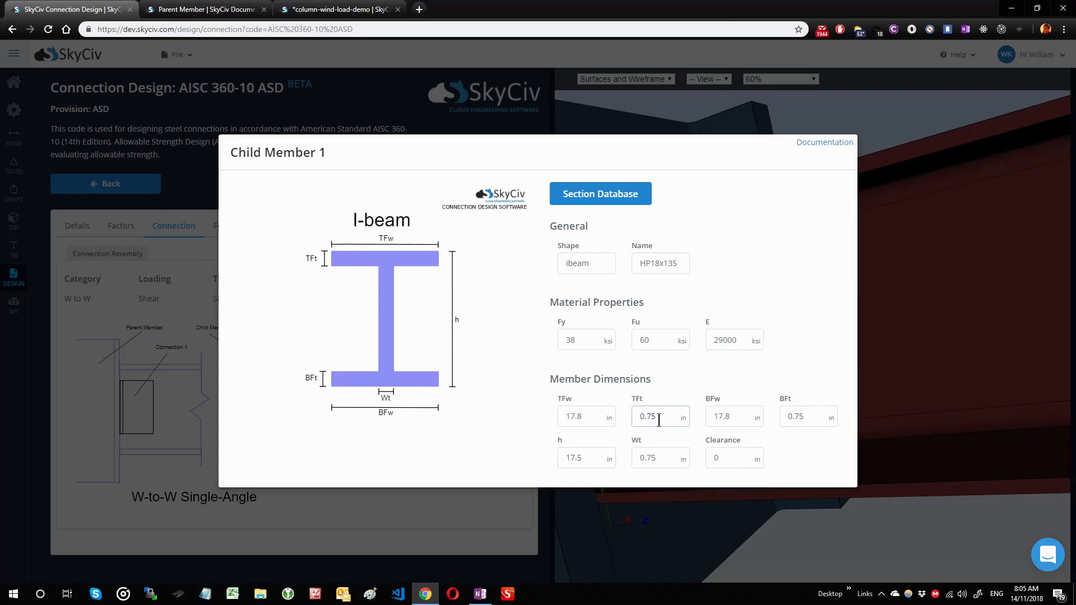
pyautogui.click(828, 424)
pyautogui.click(166, 323)
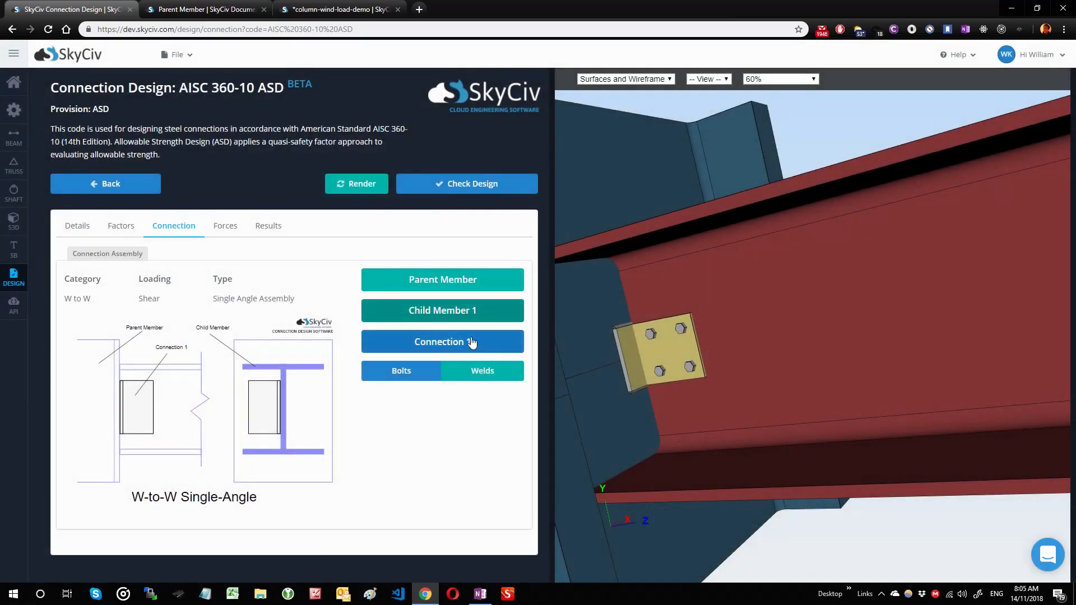
# Set the single angle connection's length L to 10 in and its h dimension to 8 in
pyautogui.click(470, 342)
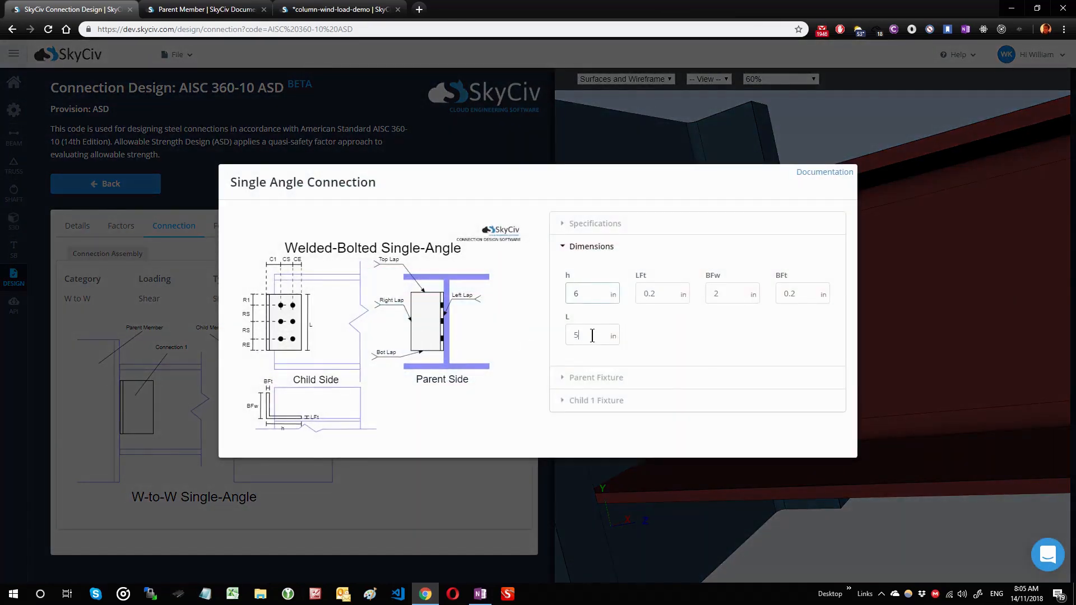
pyautogui.click(591, 335)
pyautogui.write('10')
pyautogui.click(595, 293)
pyautogui.doubleClick(595, 293)
pyautogui.write('8')
# Set the angle's LFt to 0.4 in, BFw to 6 in and BFt to 0.4 in
pyautogui.doubleClick(670, 293)
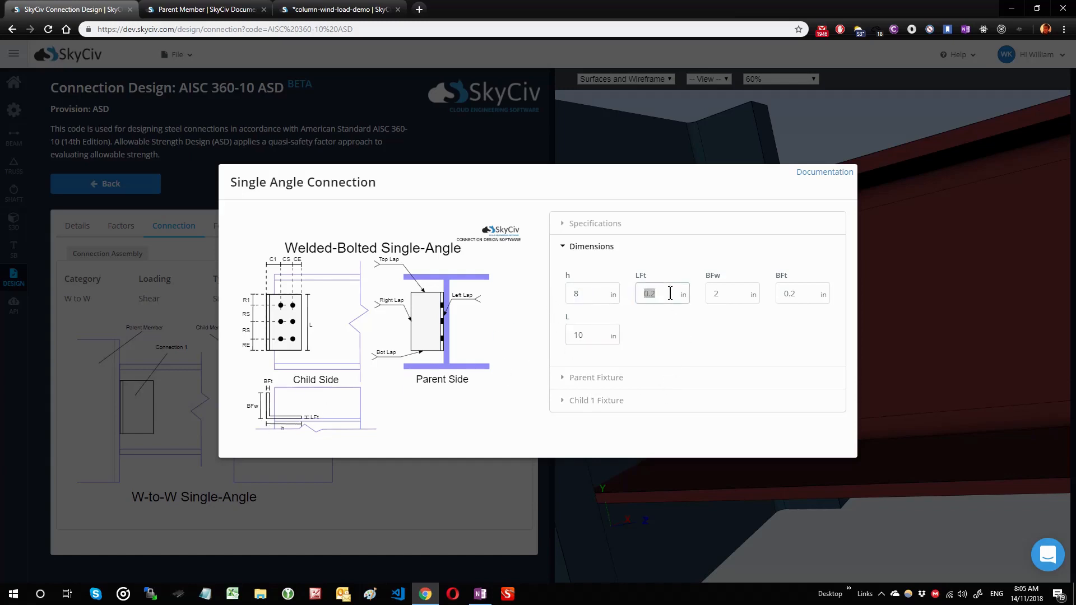
pyautogui.press('Tab')
pyautogui.write('0.4')
pyautogui.press('BackSpace')
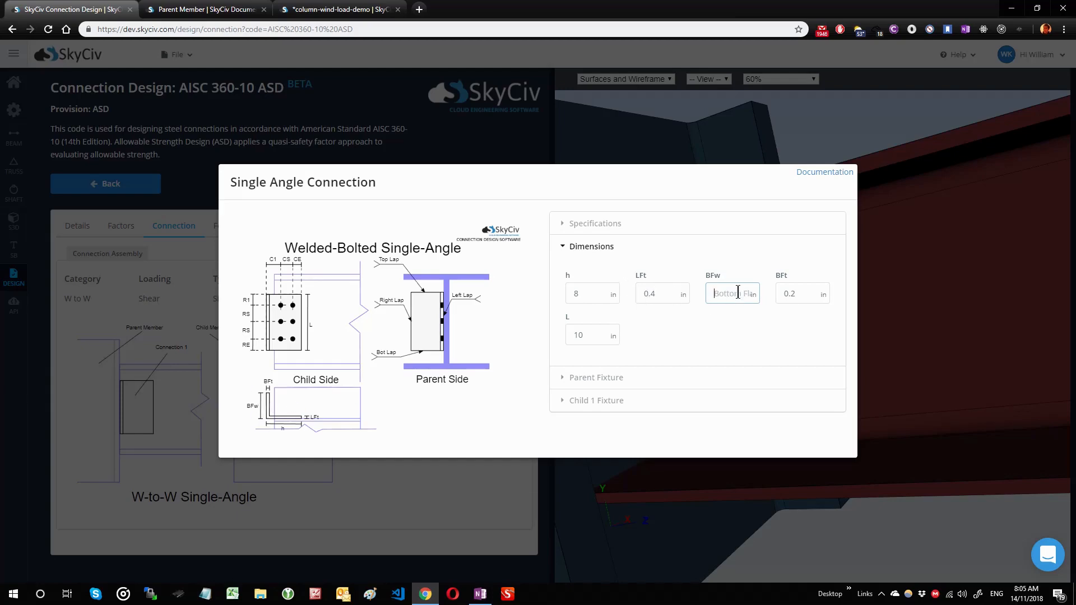
pyautogui.write('6')
pyautogui.press('Tab')
pyautogui.write('0')
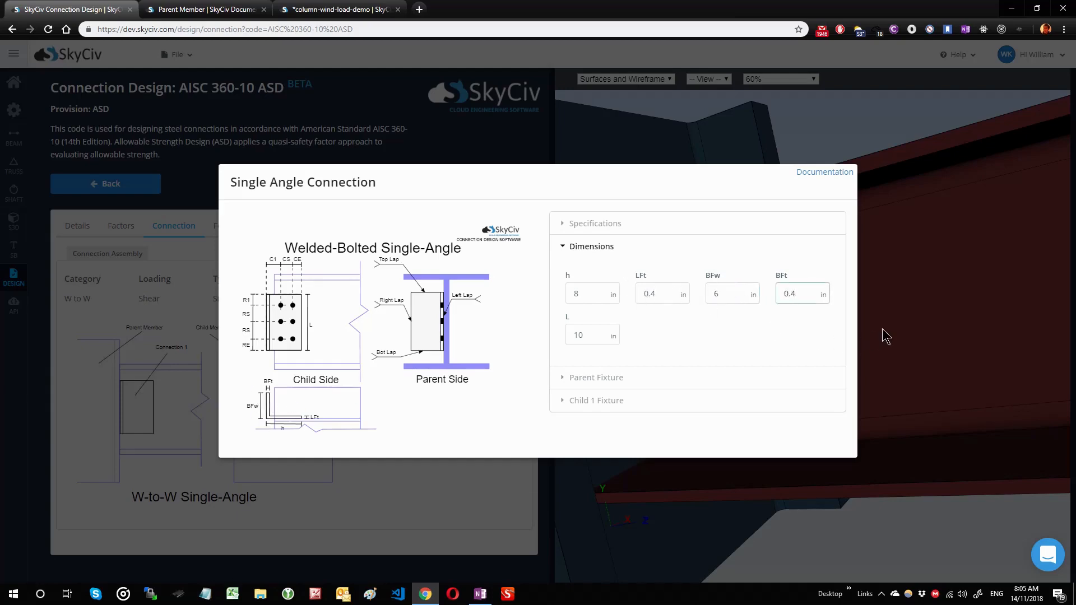
# Close the angle connection's properties, re-render the 3D model, and inspect the resized angle up close from several directions
pyautogui.click(909, 333)
pyautogui.click(380, 192)
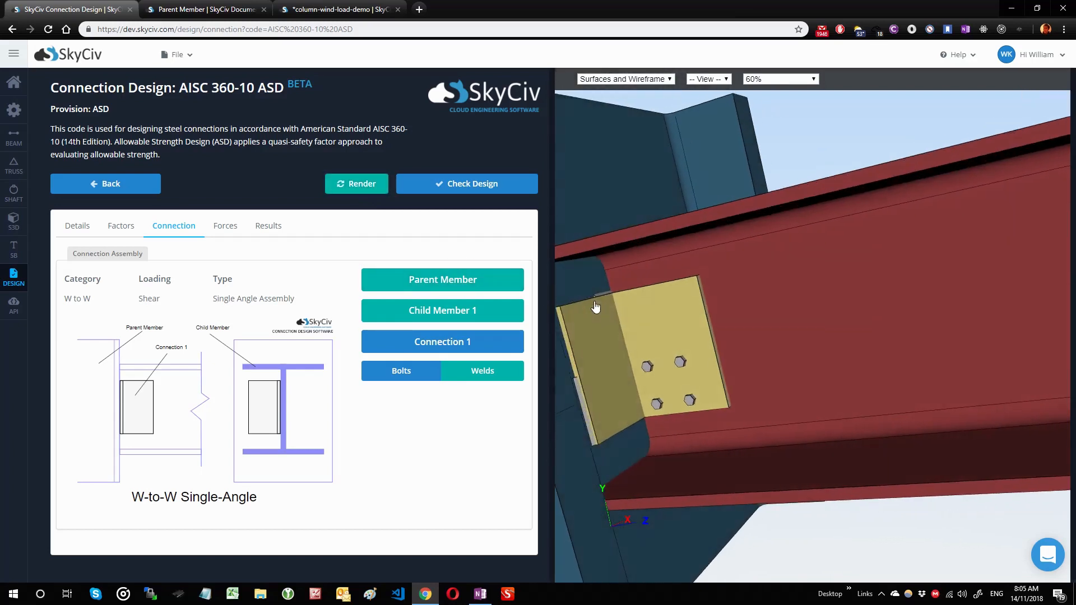
pyautogui.moveTo(679, 341); pyautogui.dragTo(665, 345)
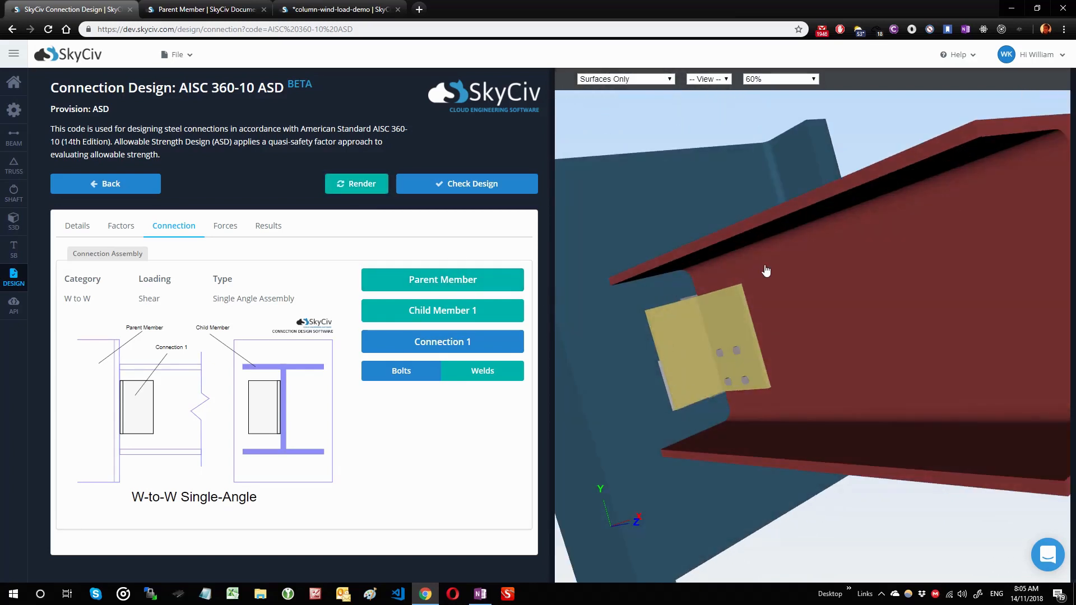
pyautogui.moveTo(791, 327); pyautogui.dragTo(819, 329)
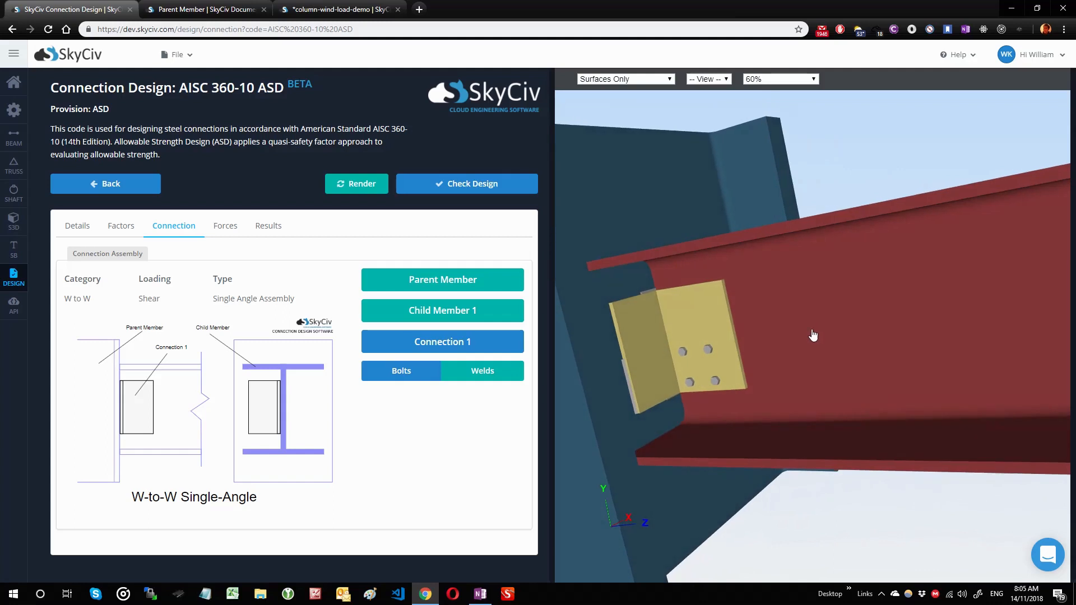
pyautogui.moveTo(728, 284); pyautogui.dragTo(798, 297, button='middle')
pyautogui.moveTo(800, 321); pyautogui.dragTo(781, 320)
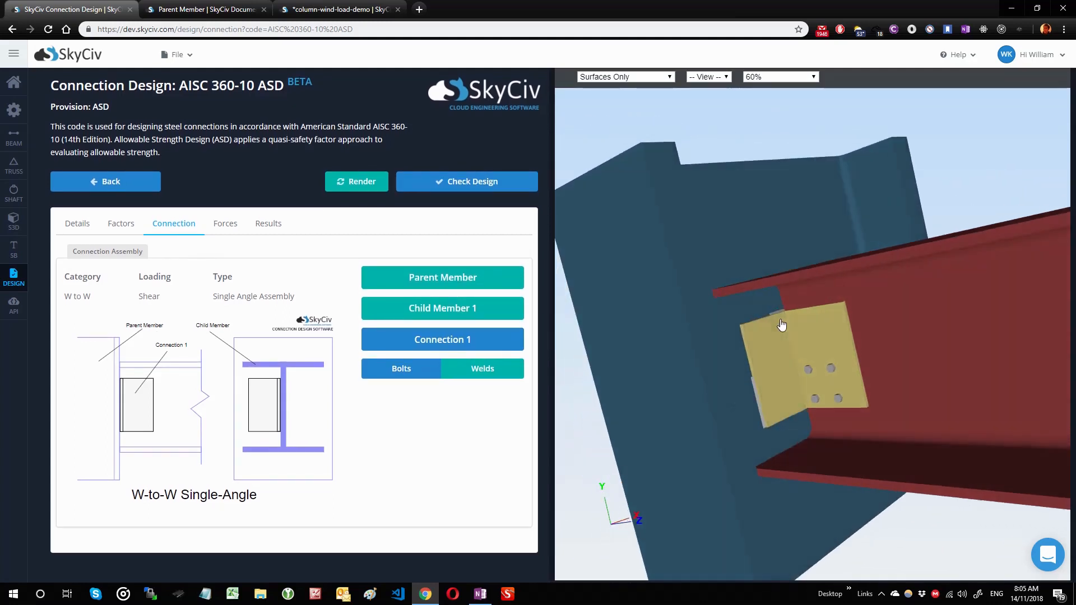
pyautogui.moveTo(768, 363); pyautogui.dragTo(739, 432)
pyautogui.scroll(3, 829, 371)
pyautogui.scroll(2, 830, 375)
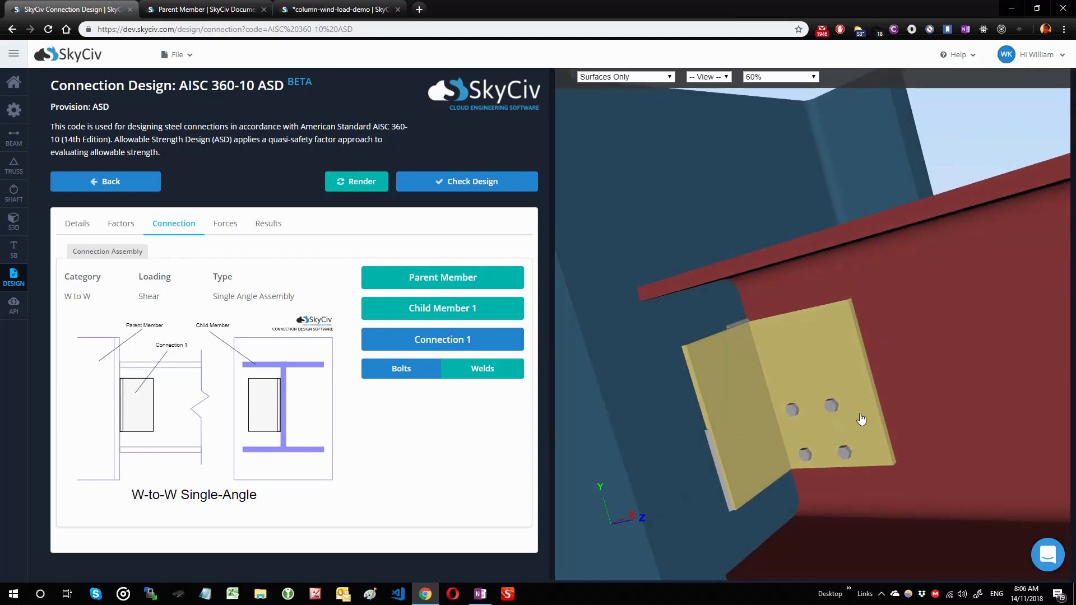
# In Connection 1's parent fixture settings, switch the fixture type to Bolt and return it to Weld
pyautogui.click(442, 339)
pyautogui.click(652, 250)
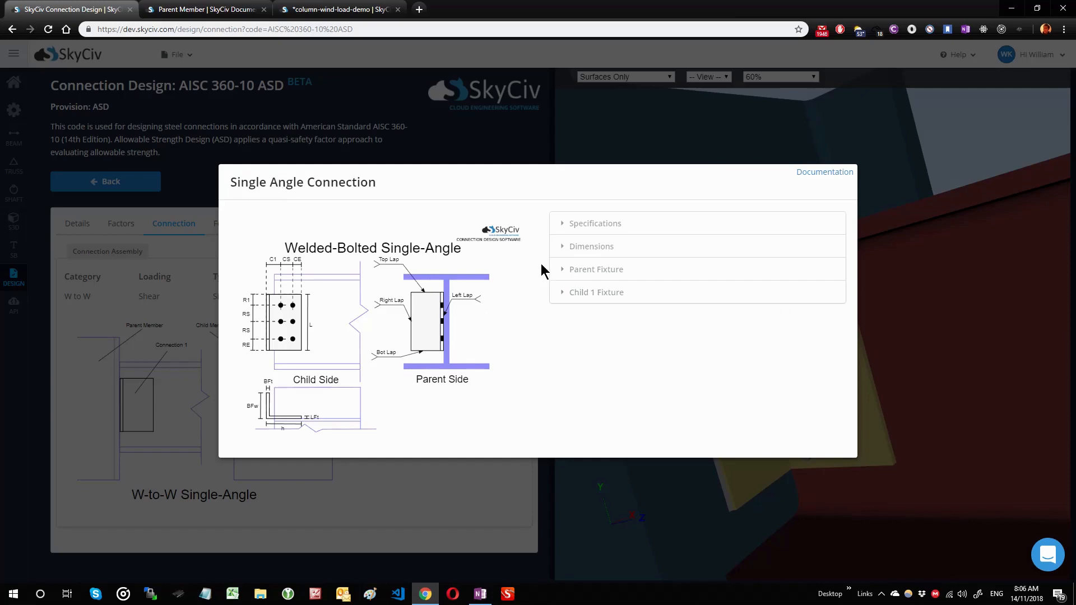
pyautogui.click(588, 274)
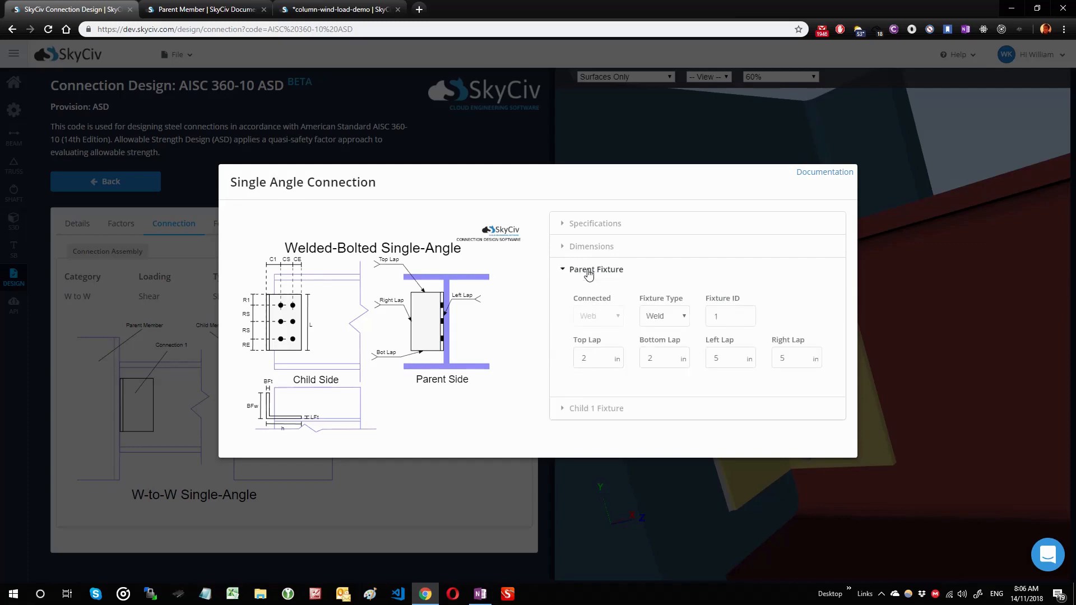
pyautogui.click(660, 313)
pyautogui.click(664, 326)
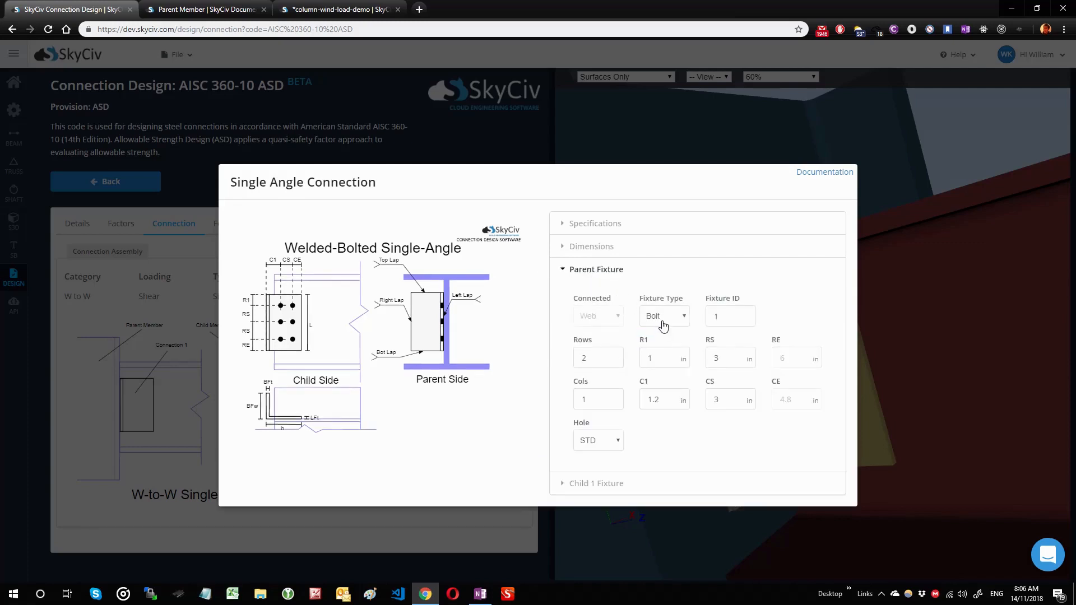
pyautogui.click(664, 318)
pyautogui.click(661, 341)
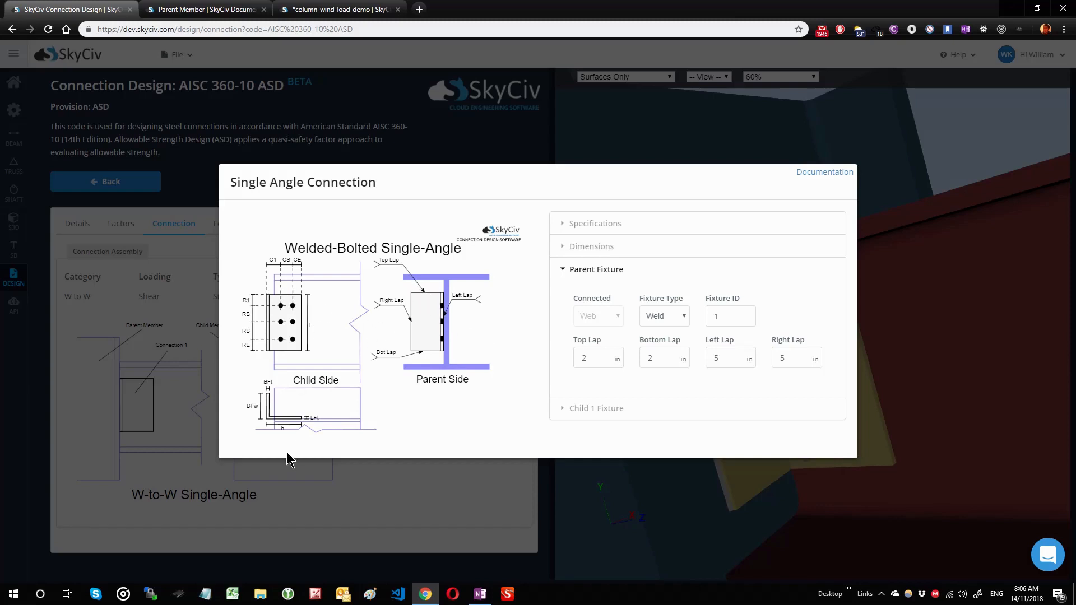
# Check the angle's dimensions and set the parent fixture's Top Lap and Bottom Lap to 8 in
pyautogui.click(597, 248)
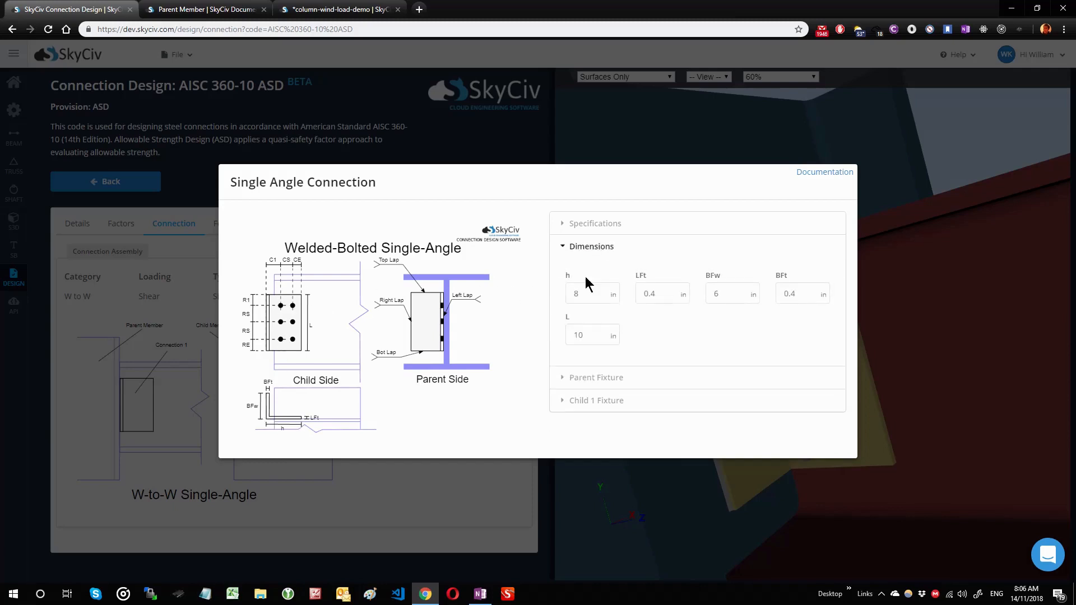
pyautogui.click(628, 377)
pyautogui.doubleClick(599, 358)
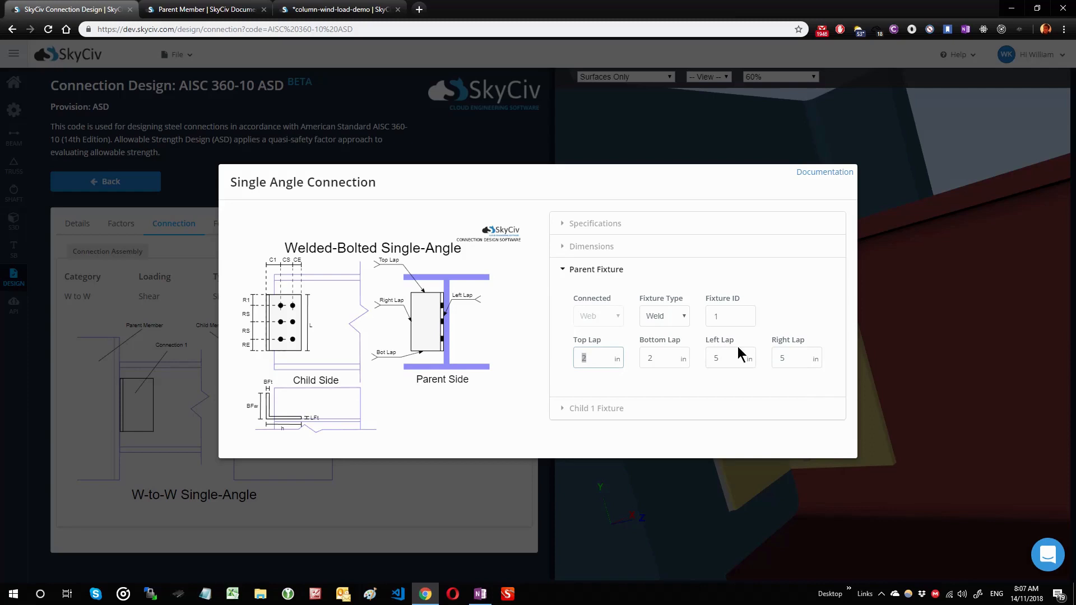
pyautogui.write('8')
pyautogui.press('Tab')
pyautogui.write('8')
pyautogui.press('Tab')
# Check the angle's length L and set the parent fixture's Left Lap and Right Lap to 10 in
pyautogui.click(589, 254)
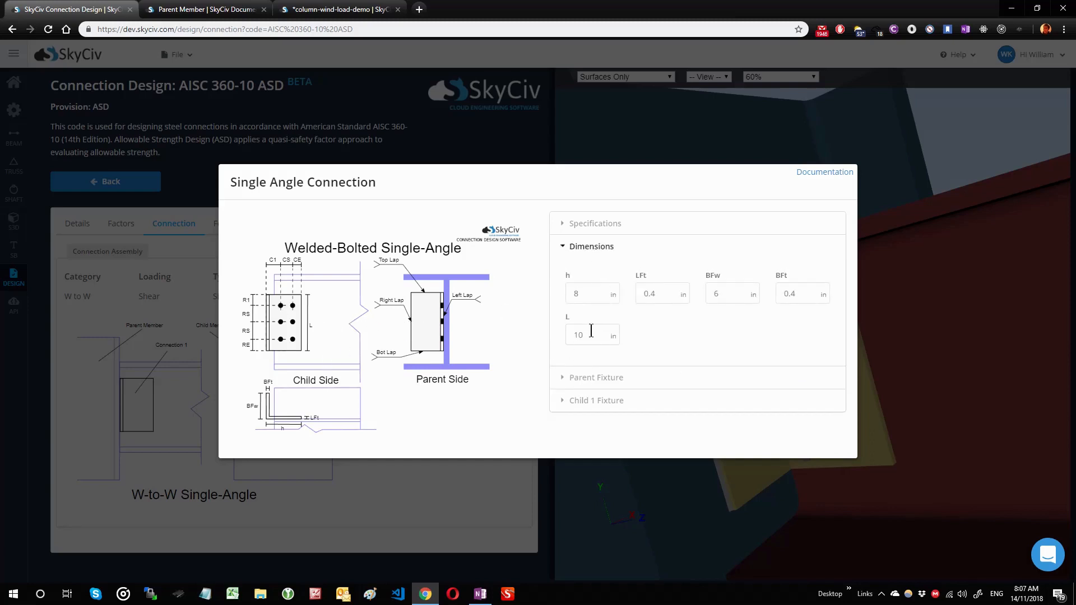
pyautogui.click(616, 377)
pyautogui.doubleClick(714, 358)
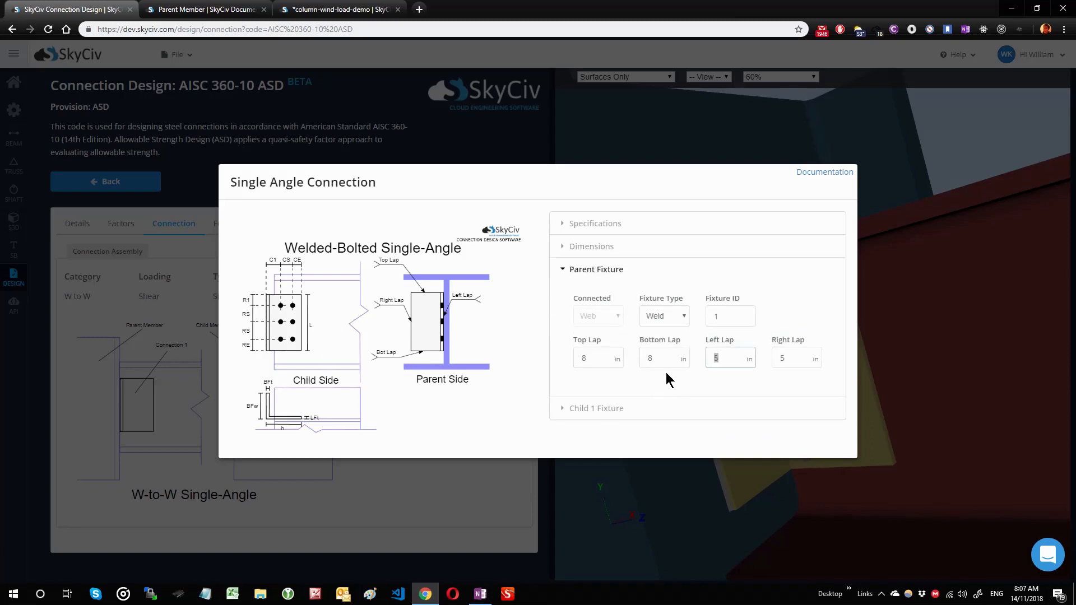
pyautogui.write('10')
pyautogui.press('Tab')
pyautogui.write('10')
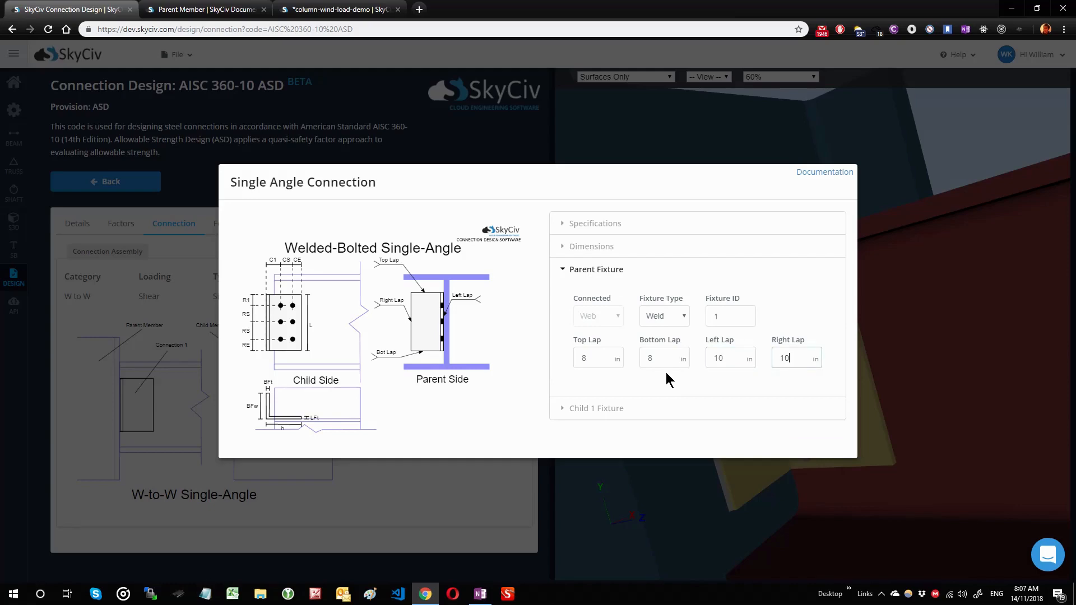
pyautogui.click(675, 416)
pyautogui.click(632, 295)
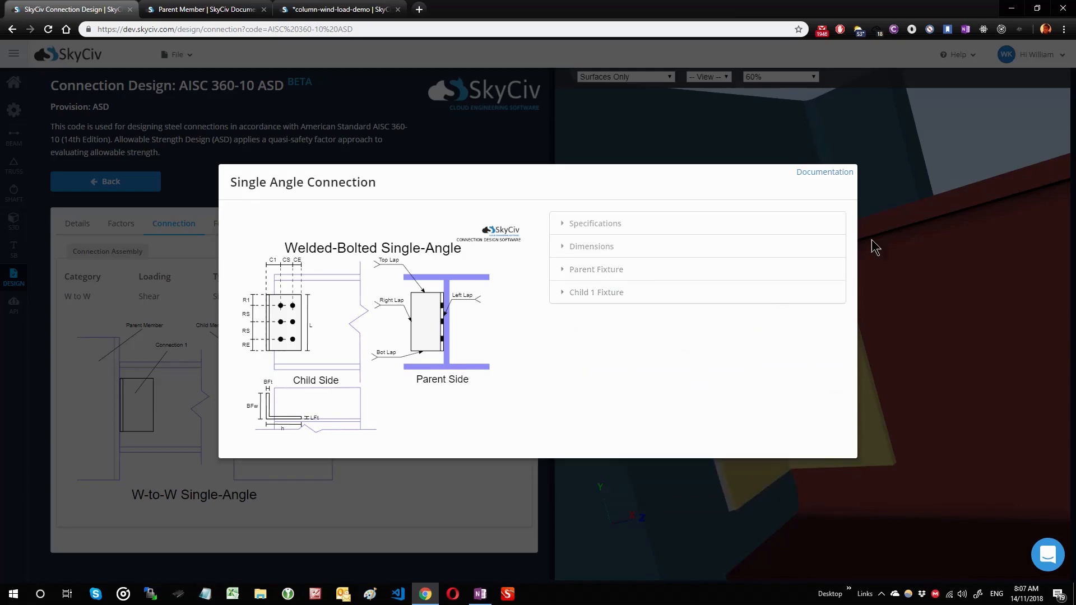
# Close the connection's properties, re-render the model, and inspect the weld laps around the angle's parent-side leg
pyautogui.click(871, 240)
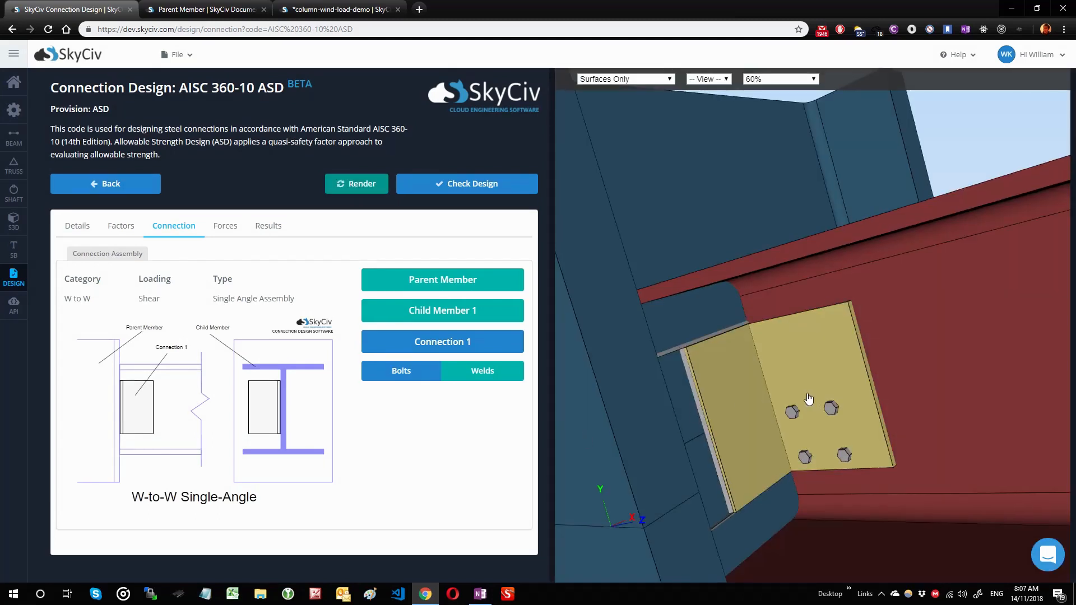
pyautogui.moveTo(807, 403); pyautogui.dragTo(843, 365)
pyautogui.scroll(5, 826, 372)
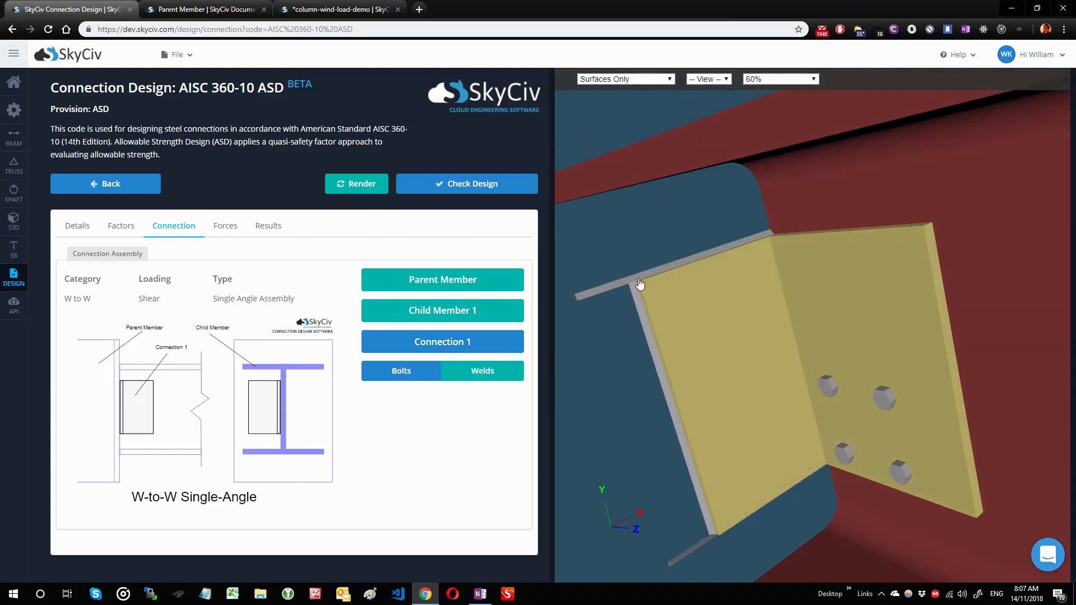
pyautogui.moveTo(640, 283); pyautogui.dragTo(667, 290)
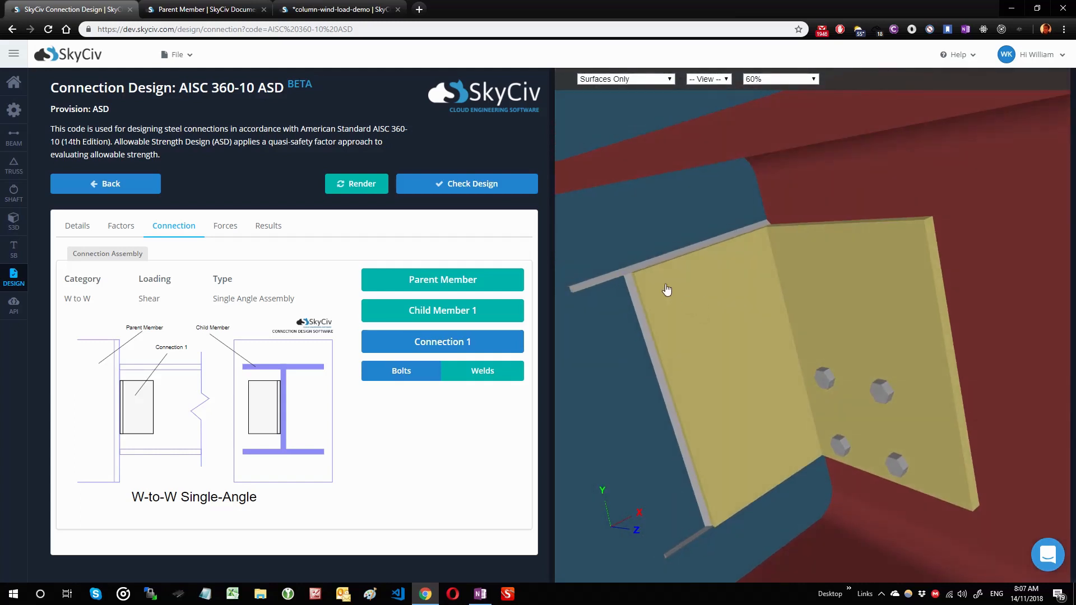
# Set the parent fixture's Top Lap and Bottom Lap to 6 in, re-render the model, and check the welds
pyautogui.click(450, 340)
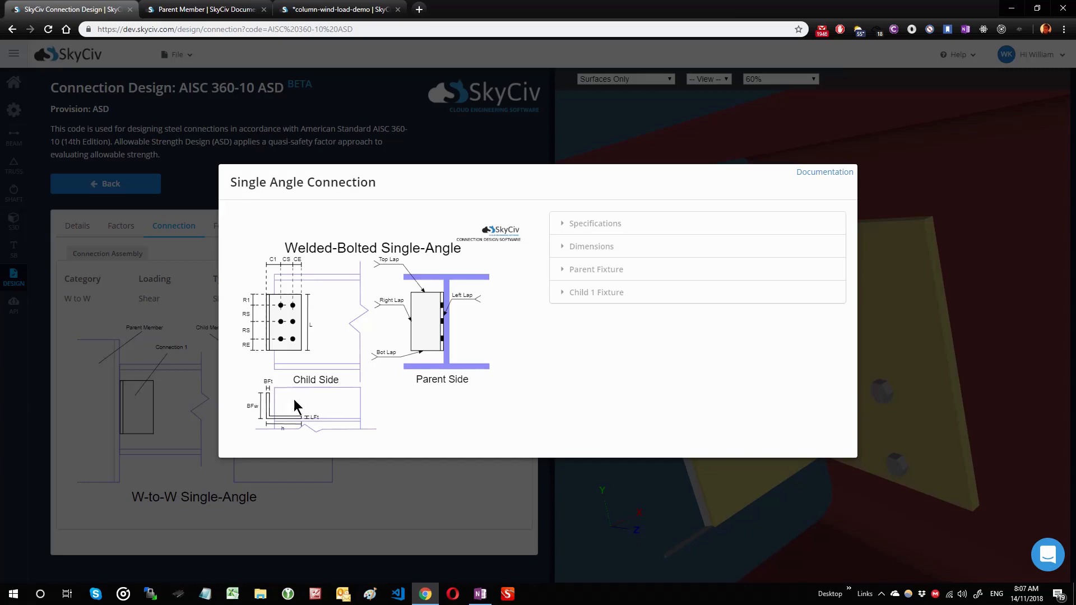
pyautogui.click(615, 247)
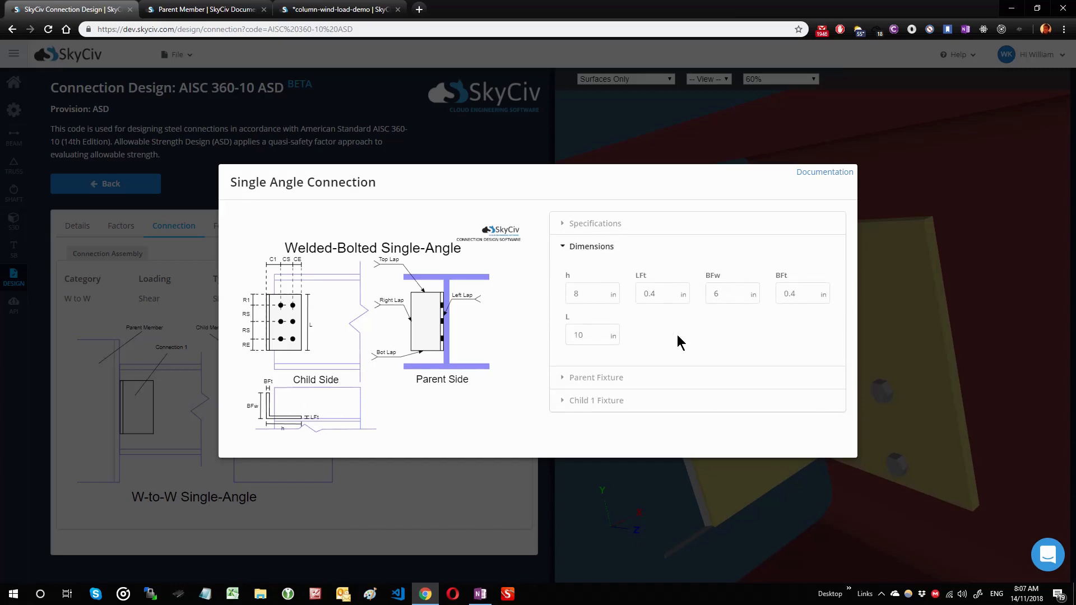
pyautogui.click(596, 377)
pyautogui.moveTo(597, 357); pyautogui.dragTo(544, 360)
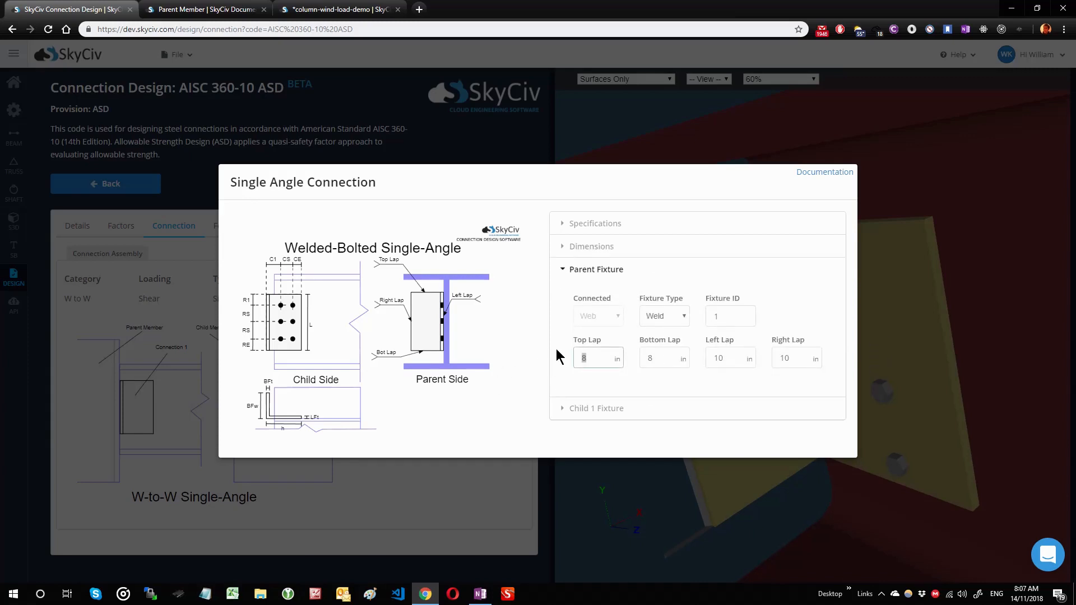
pyautogui.write('6')
pyautogui.press('Tab')
pyautogui.write('6')
pyautogui.press('Tab')
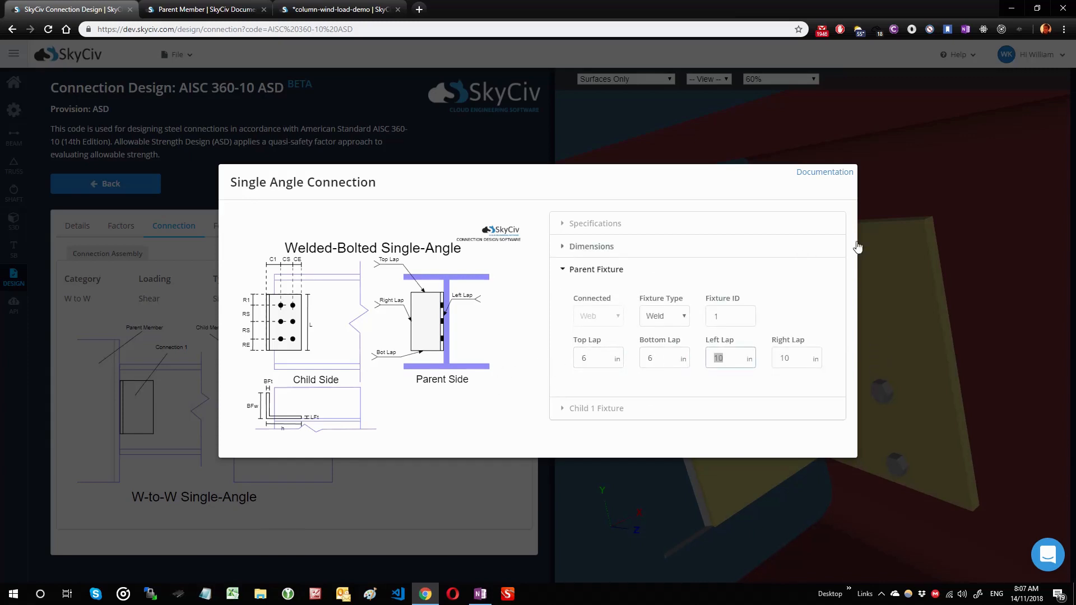
pyautogui.click(912, 168)
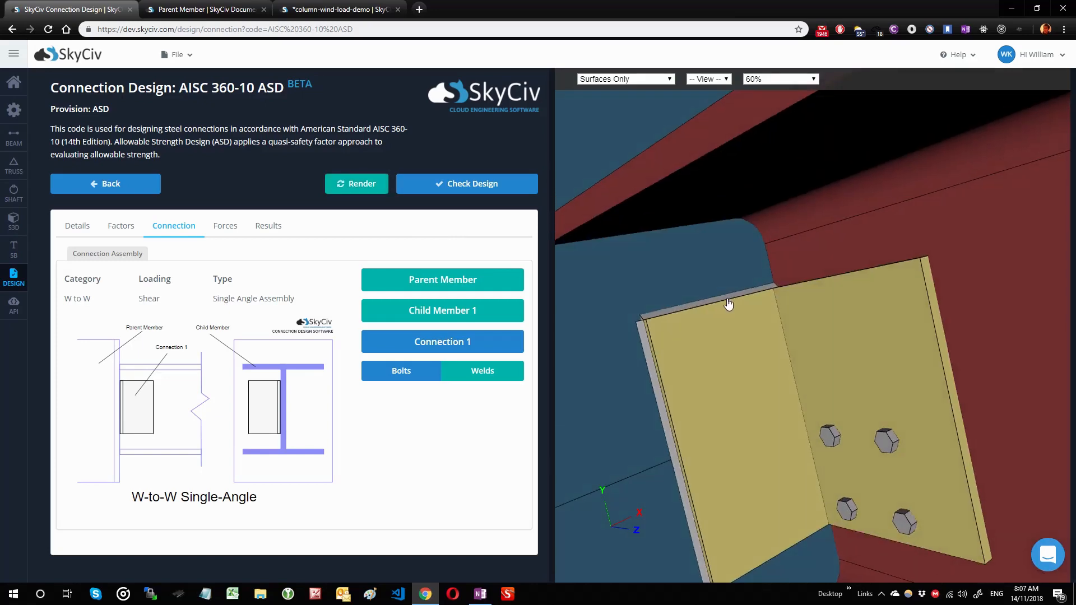
pyautogui.moveTo(728, 304); pyautogui.dragTo(694, 345)
# Review the Child 1 fixture's bolt settings, close the properties, and look at the bolts in the 3D model
pyautogui.click(464, 344)
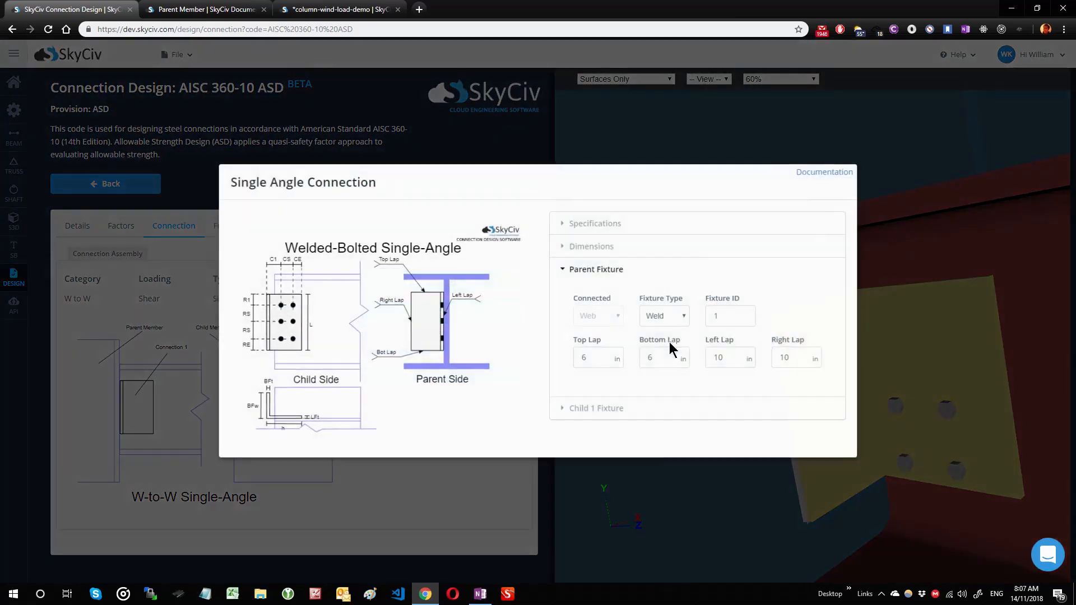
pyautogui.click(606, 408)
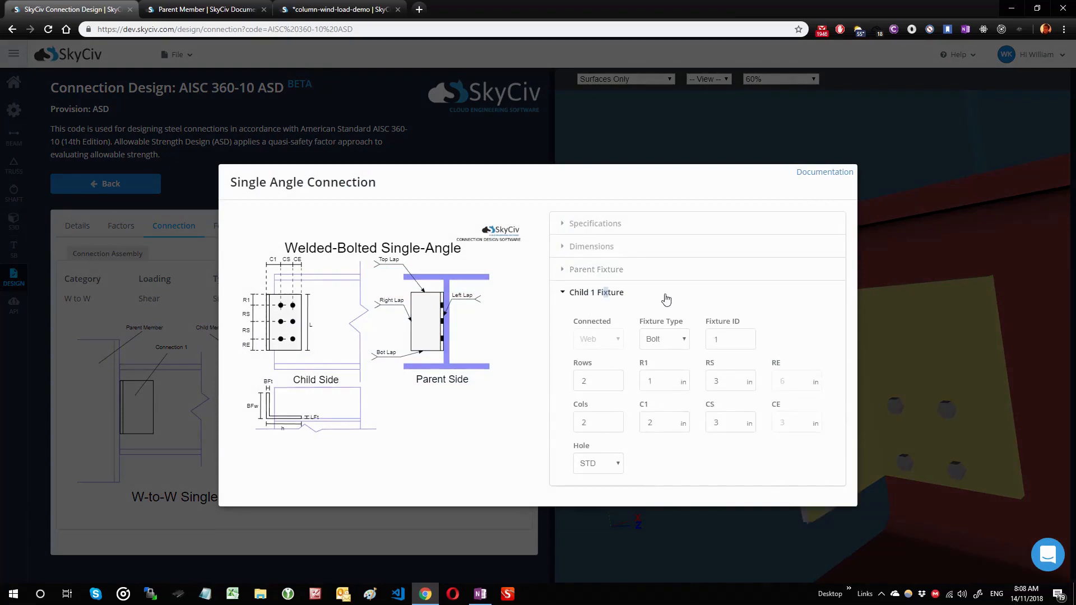
pyautogui.click(900, 194)
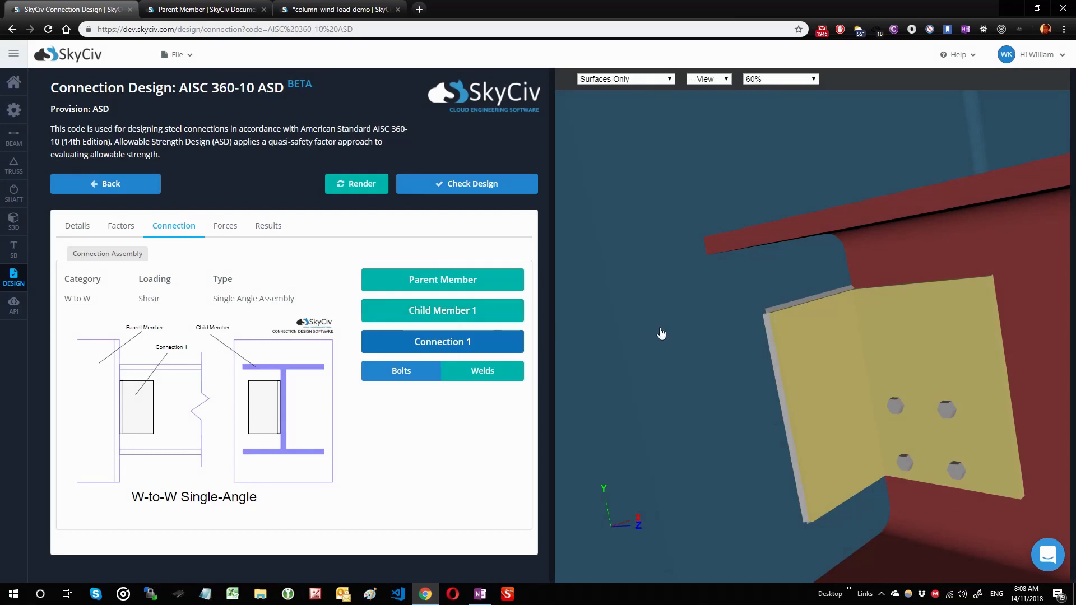
pyautogui.moveTo(661, 331); pyautogui.dragTo(715, 331)
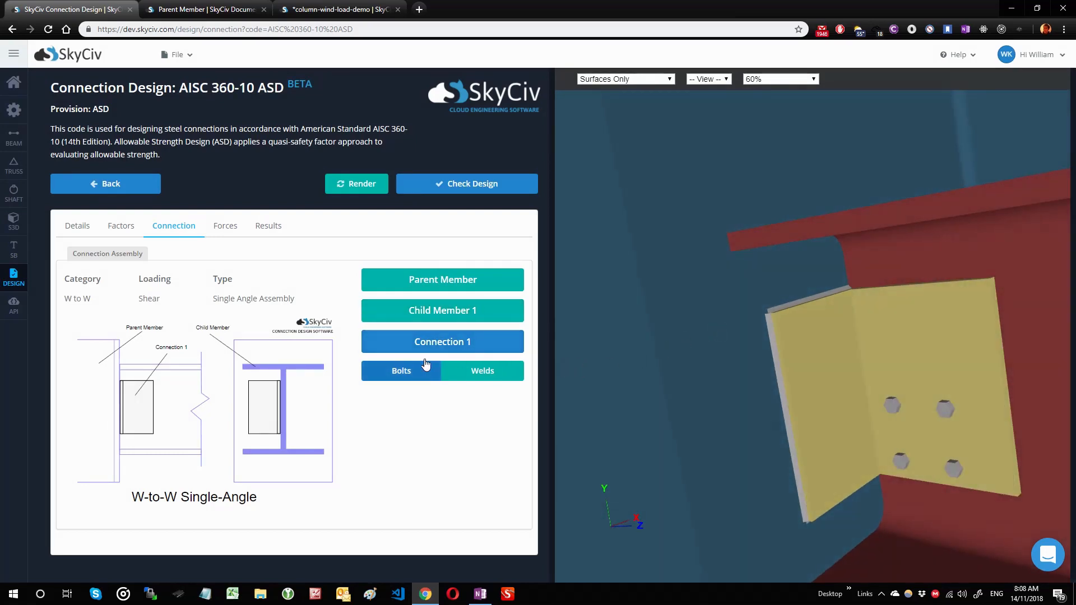
# Reopen Connection 1's Child 1 fixture settings, switch the fixture type to Weld, and return it to Bolt
pyautogui.click(447, 343)
pyautogui.click(581, 276)
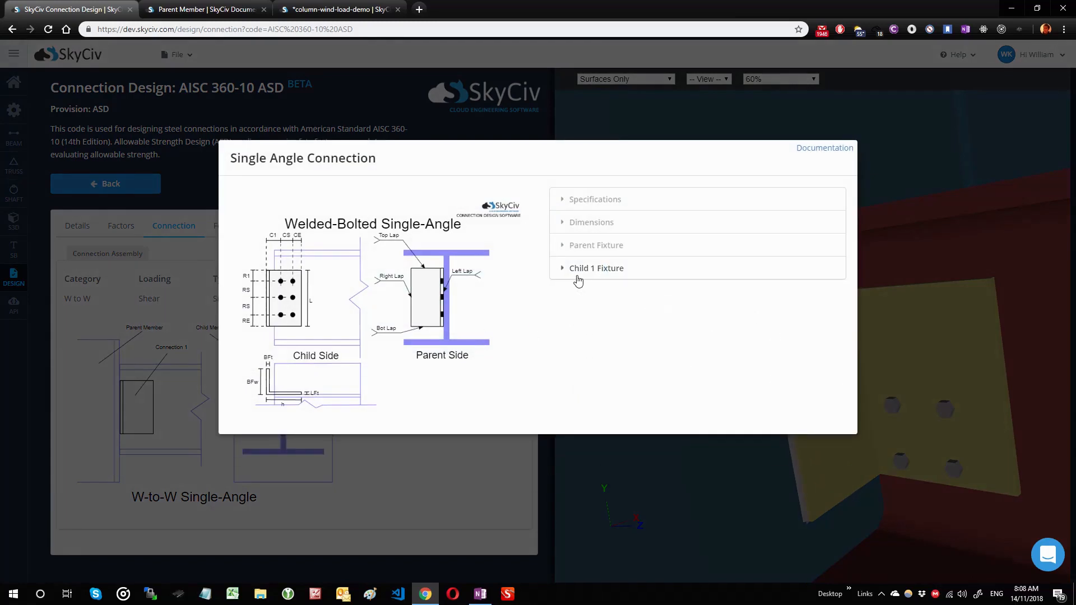
pyautogui.click(583, 275)
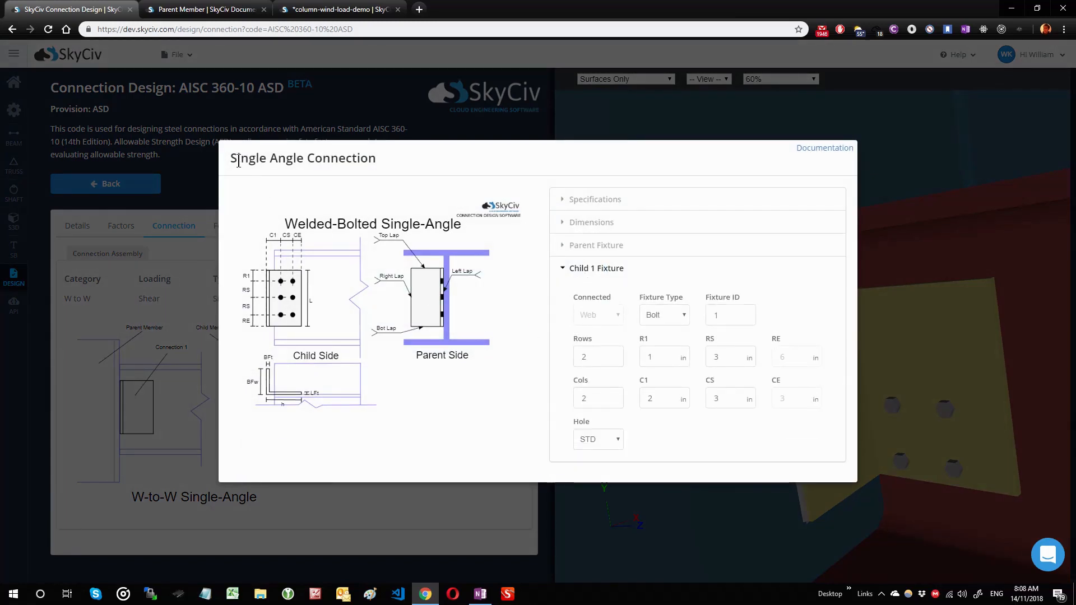
pyautogui.moveTo(243, 159); pyautogui.dragTo(303, 161)
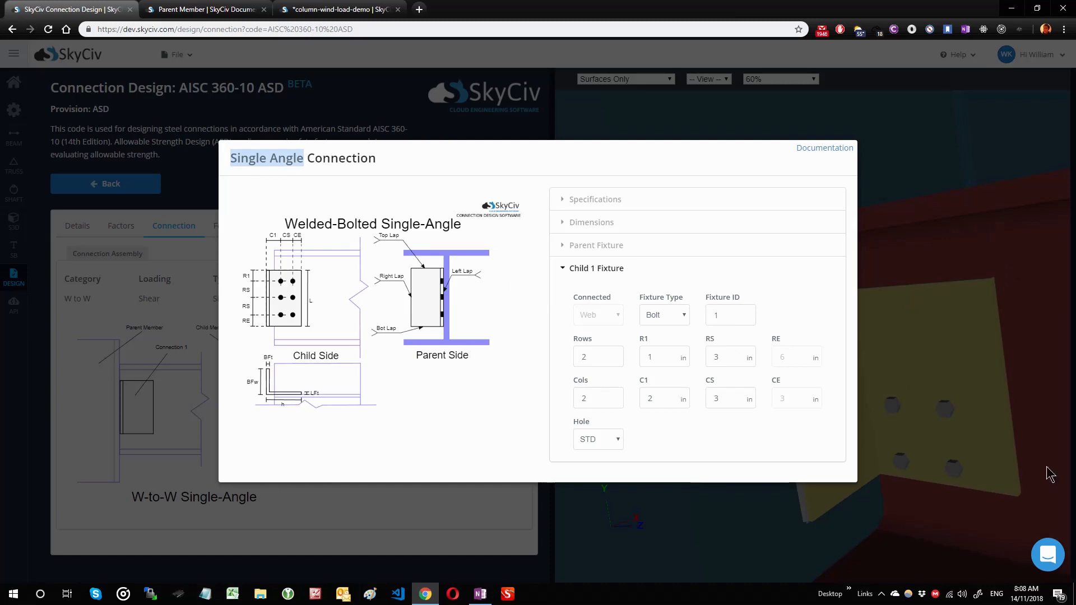
pyautogui.click(672, 315)
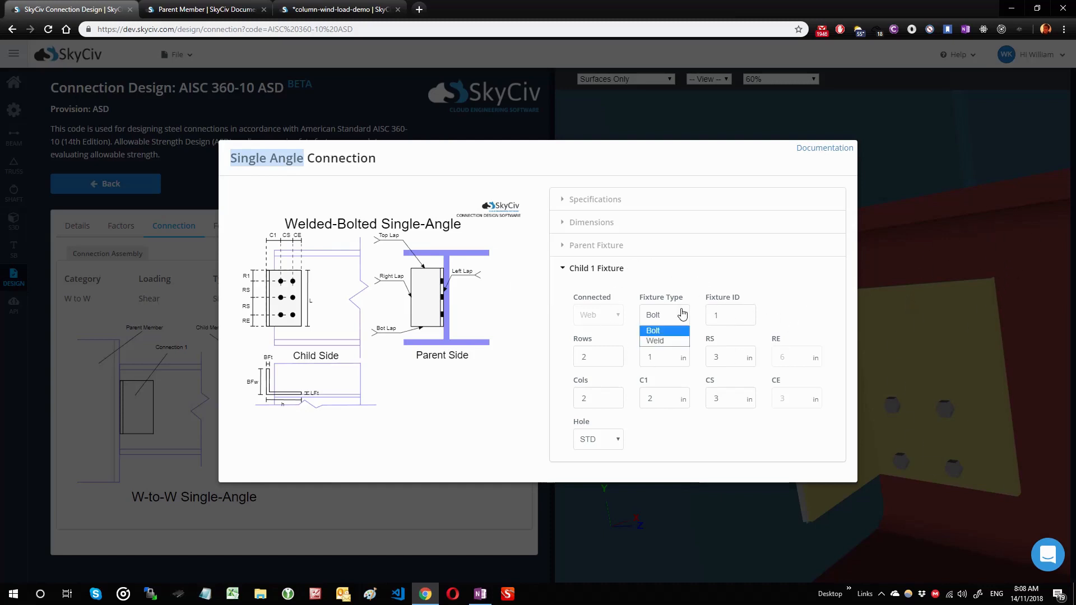
pyautogui.click(663, 340)
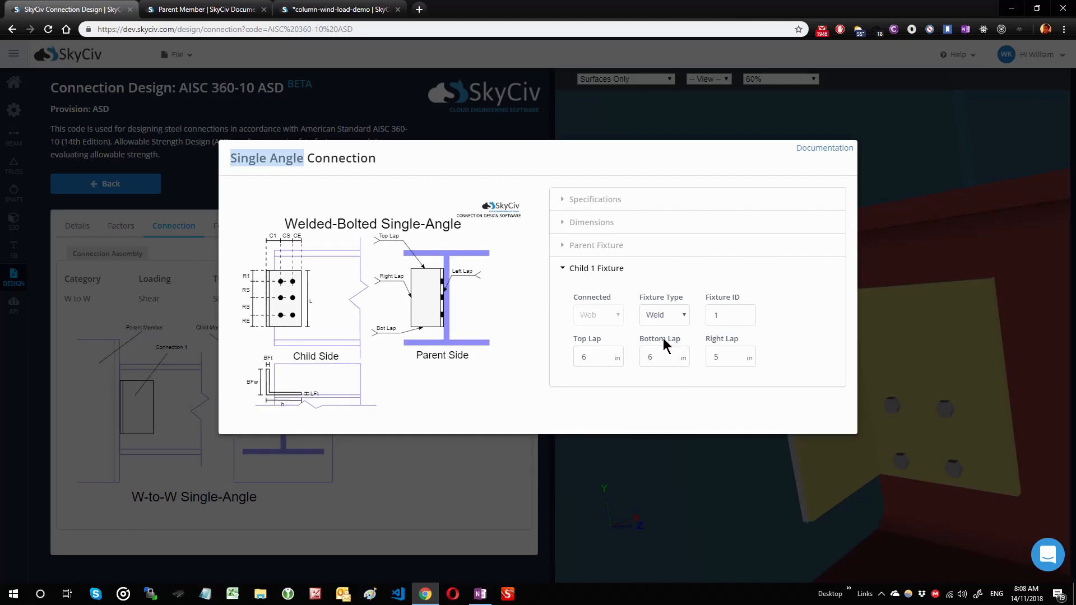
pyautogui.click(656, 331)
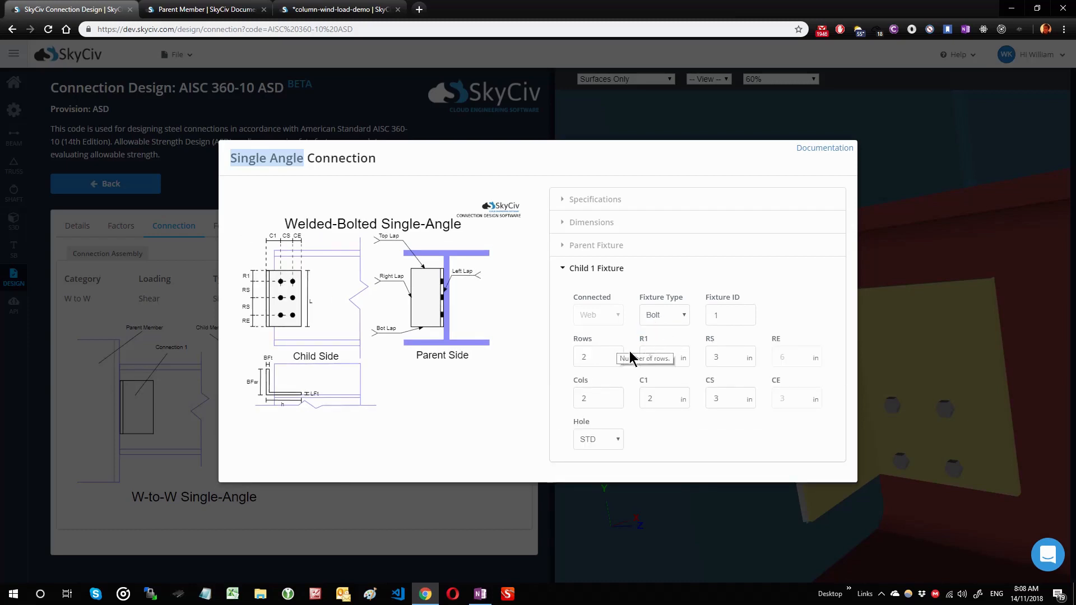
# Review the Child 1 fixture's row and column spacing values and set R1 to 2 in
pyautogui.click(591, 357)
pyautogui.click(577, 397)
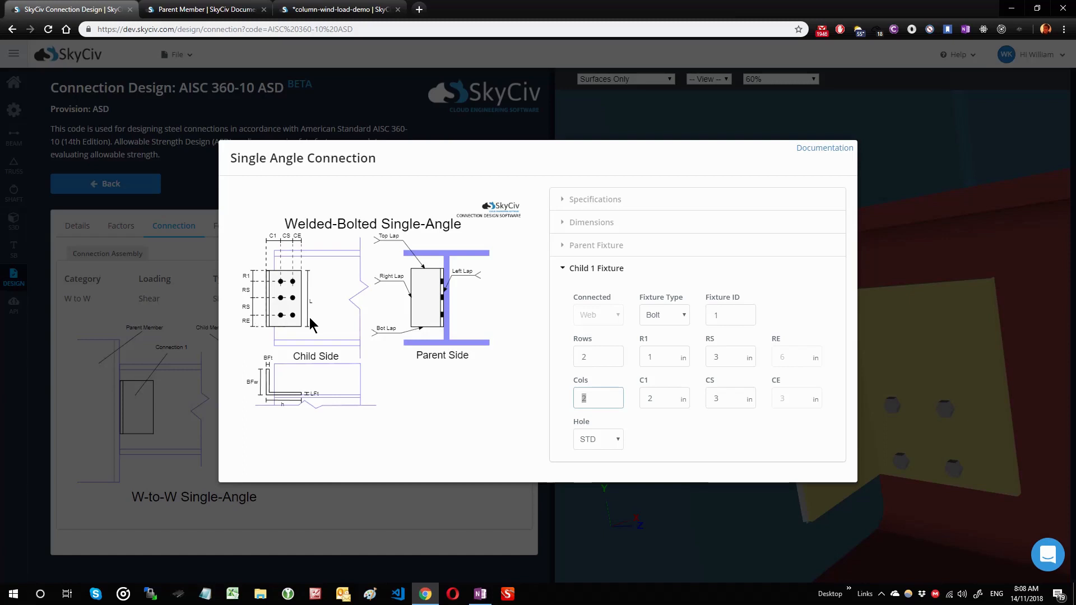
pyautogui.click(610, 357)
pyautogui.click(669, 359)
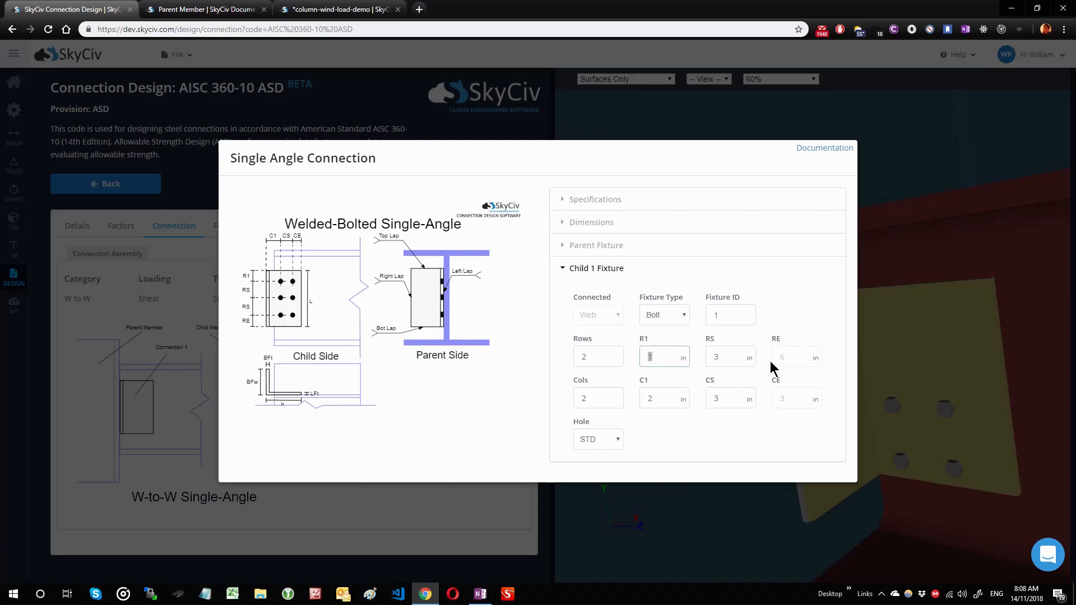
pyautogui.click(788, 357)
pyautogui.click(671, 360)
pyautogui.write('2')
pyautogui.press('Tab')
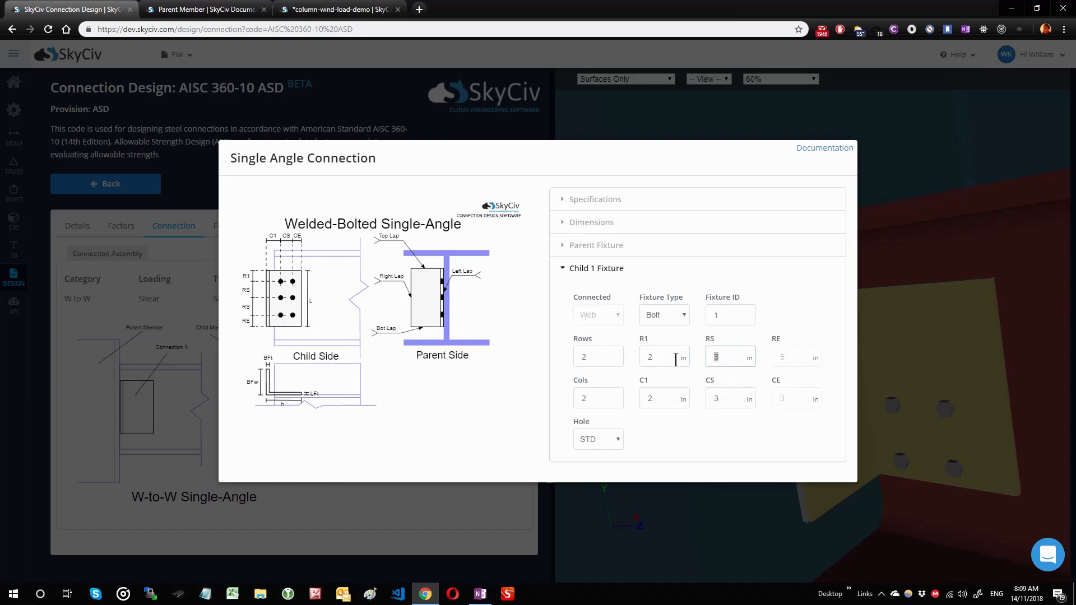
pyautogui.hotkey('shift', 'Tab')
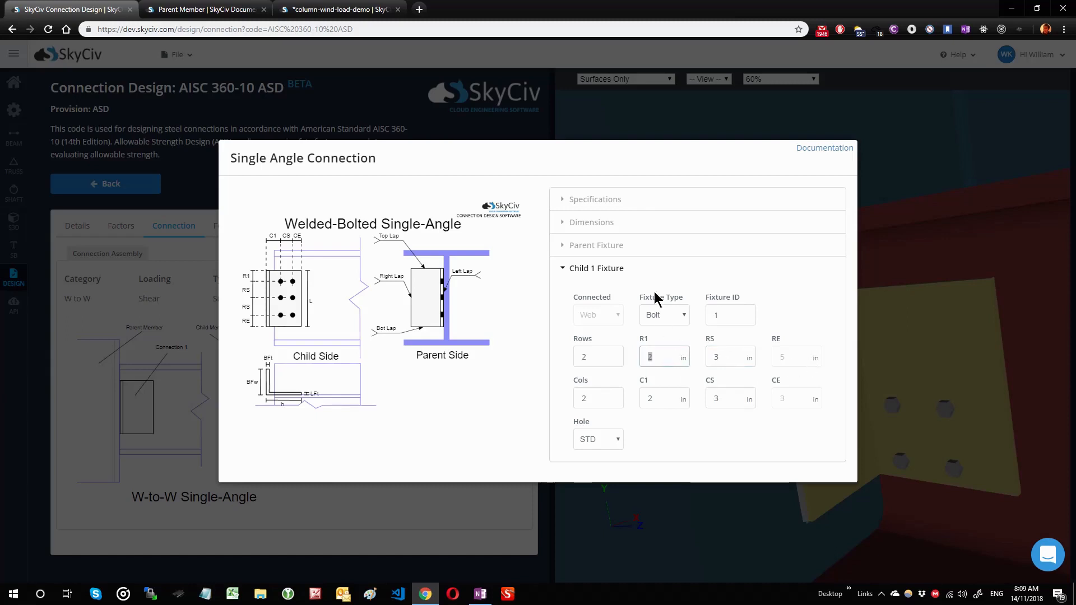
# Check the angle's dimensions and the parent fixture, and set the Child 1 fixture's R1 to 3.5 in and C1 to 2.5 in
pyautogui.click(628, 227)
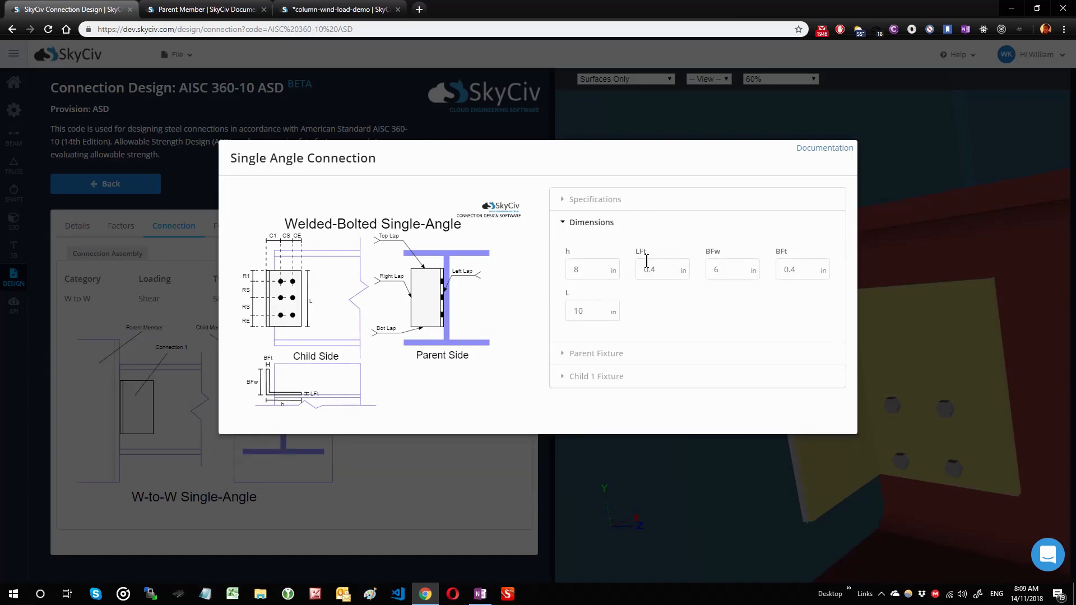
pyautogui.click(619, 246)
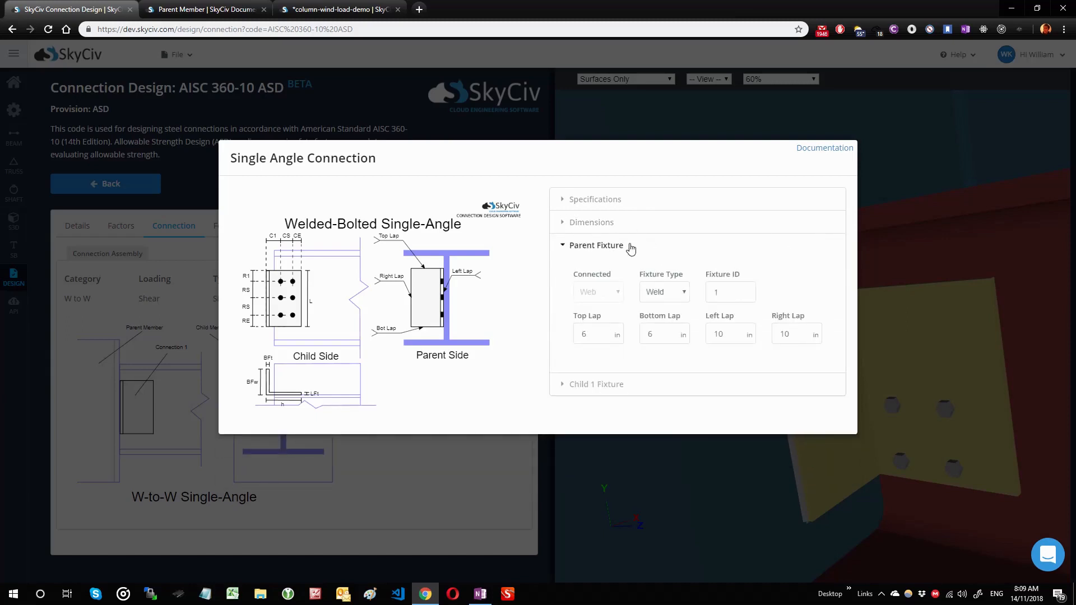
pyautogui.click(639, 385)
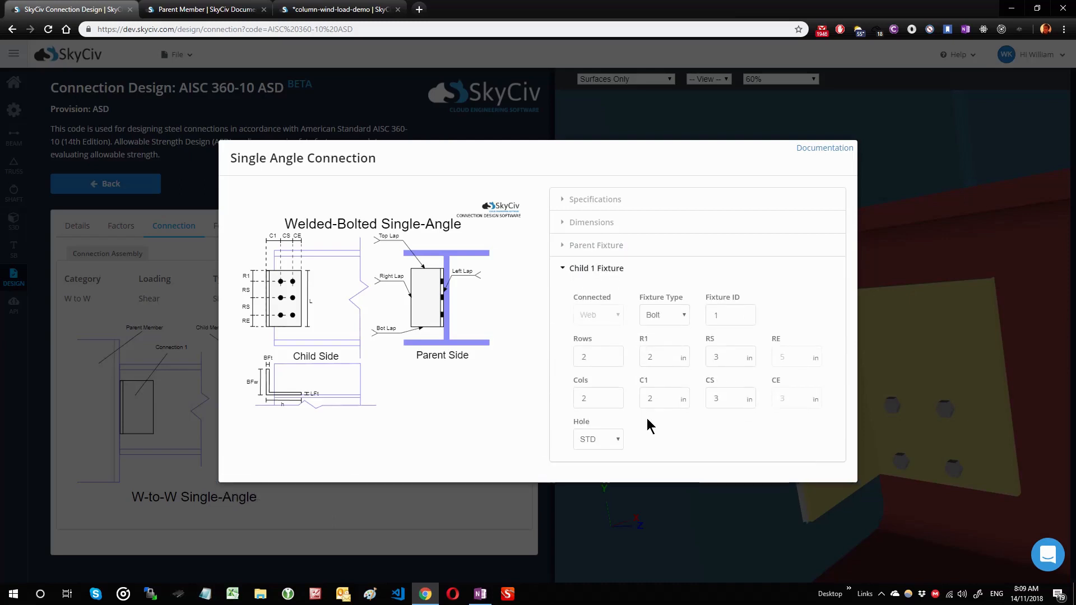
pyautogui.click(664, 357)
pyautogui.doubleClick(669, 358)
pyautogui.press('Tab')
pyautogui.doubleClick(676, 399)
pyautogui.write('2.5')
pyautogui.press('Tab')
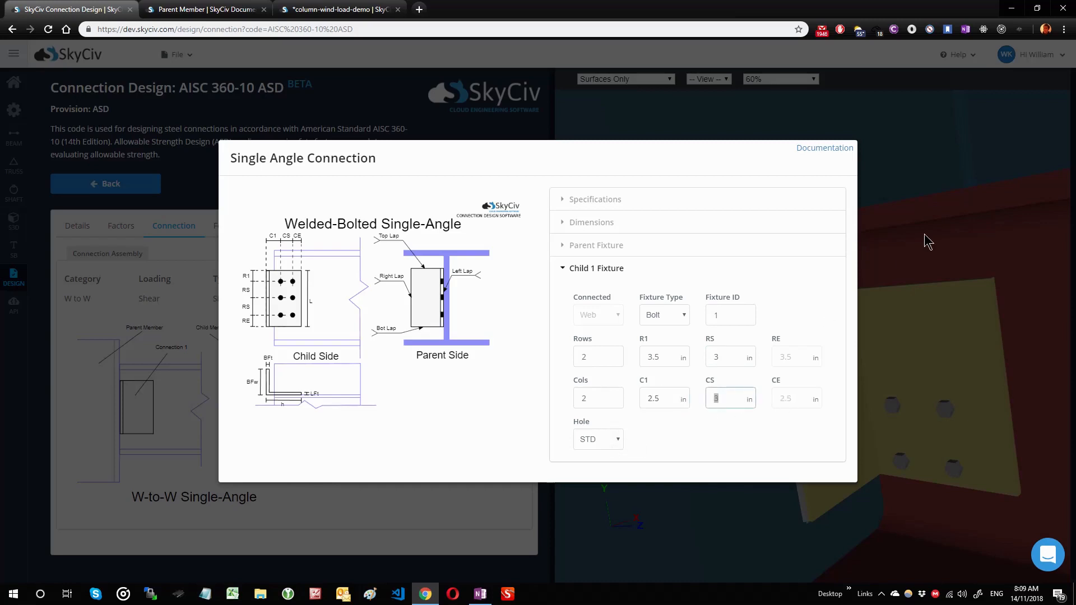
# Keep the bolt hole type as STD, close the connection's properties and re-render the model
pyautogui.click(611, 446)
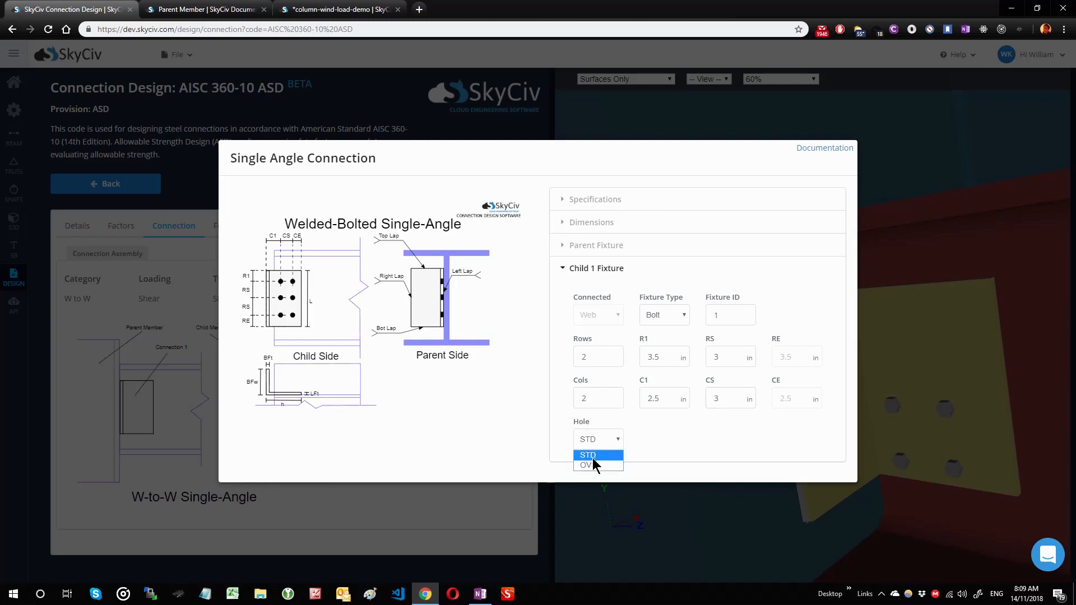
pyautogui.click(588, 454)
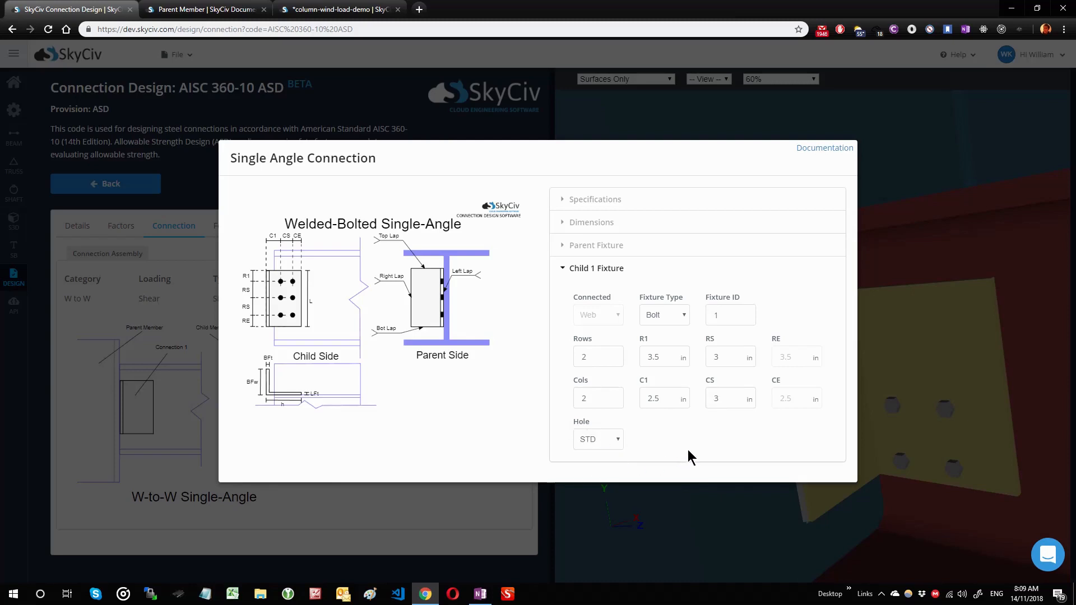
pyautogui.click(936, 180)
pyautogui.click(375, 192)
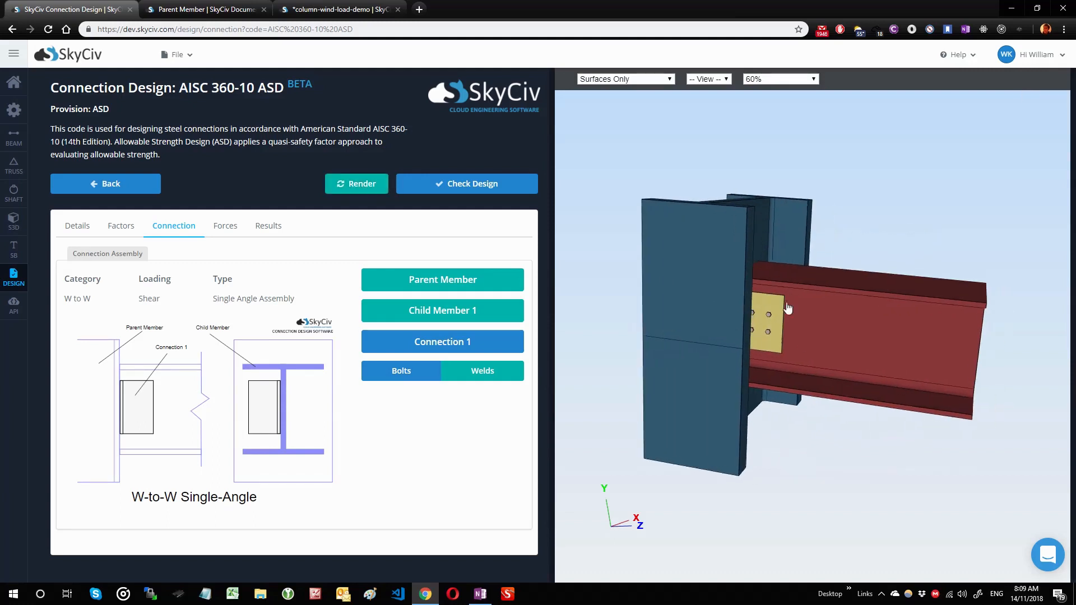
# Set the 3D model's opacity to 20% and inspect the bolt group on the angle's child-side leg
pyautogui.scroll(10, 788, 302)
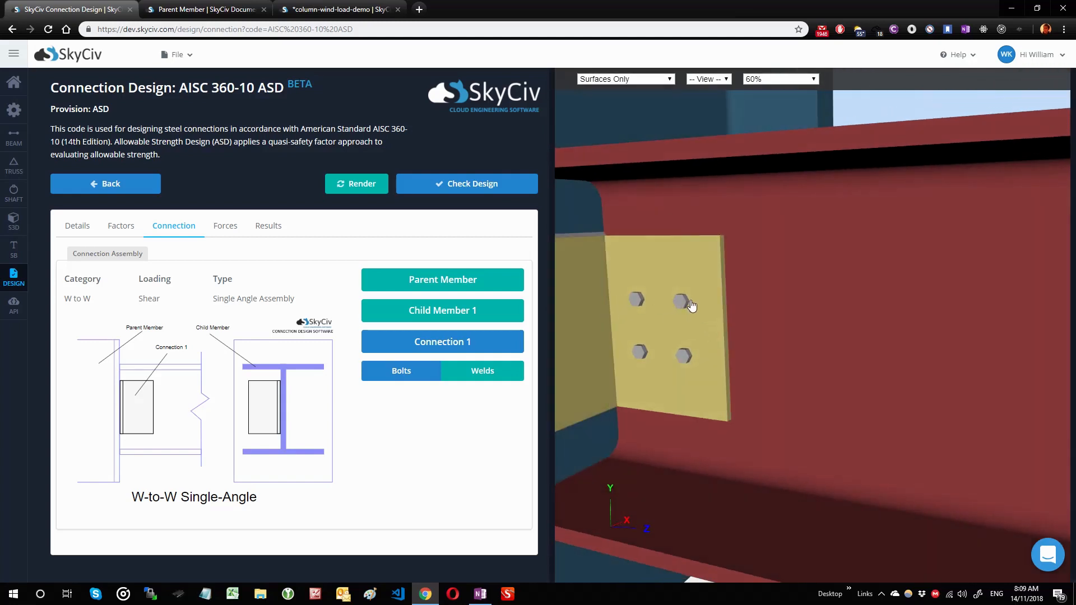
pyautogui.scroll(5, 691, 305)
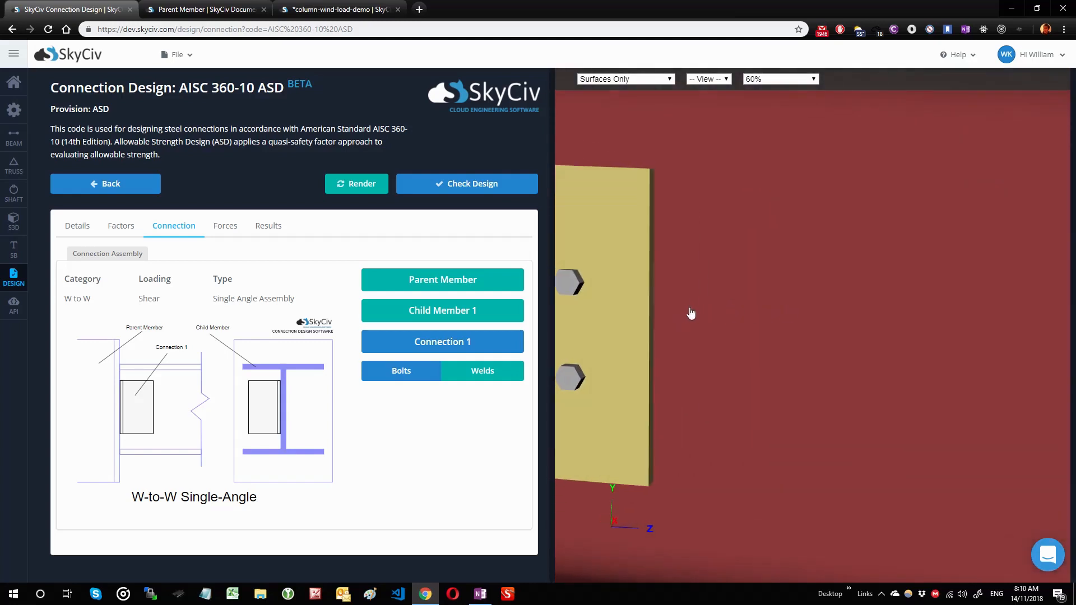
pyautogui.scroll(-4, 630, 311)
pyautogui.scroll(2, 661, 311)
pyautogui.moveTo(684, 312); pyautogui.dragTo(819, 311, button='middle')
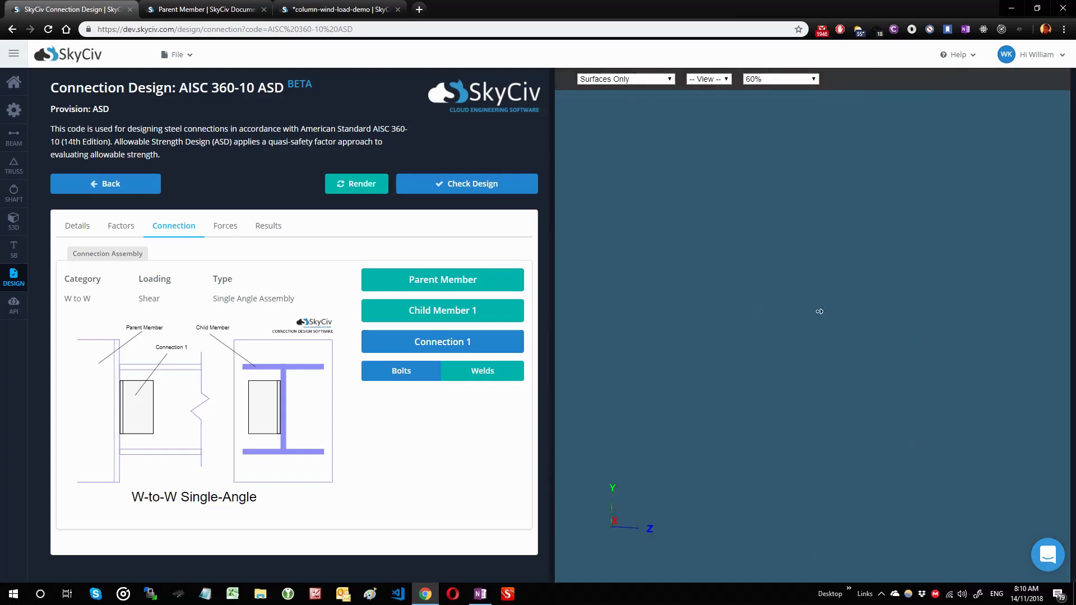
pyautogui.click(779, 80)
pyautogui.click(772, 110)
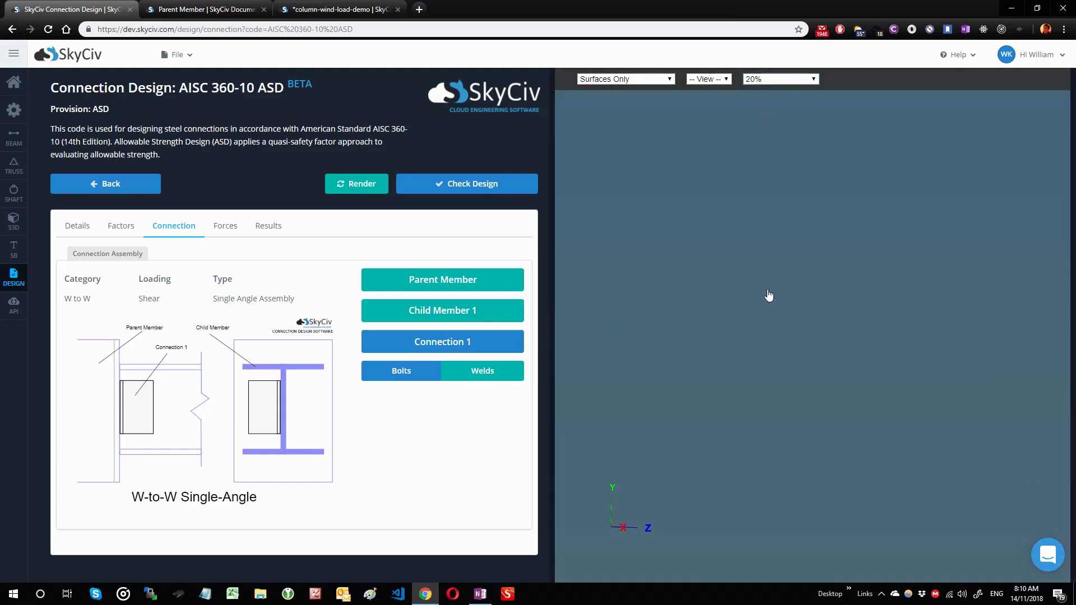
pyautogui.moveTo(769, 295); pyautogui.dragTo(739, 311)
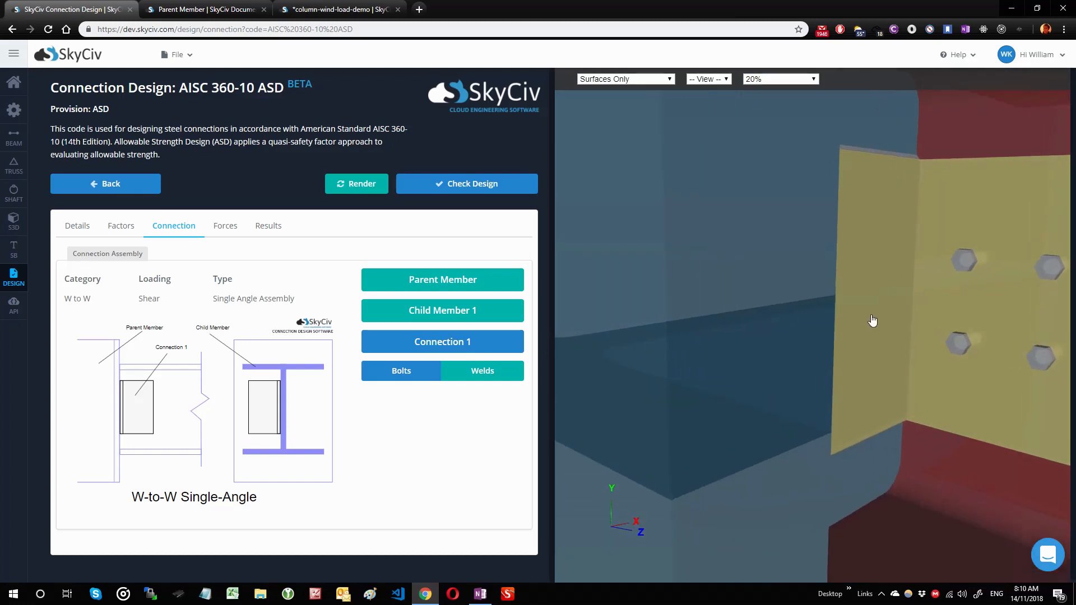
pyautogui.scroll(-2, 870, 316)
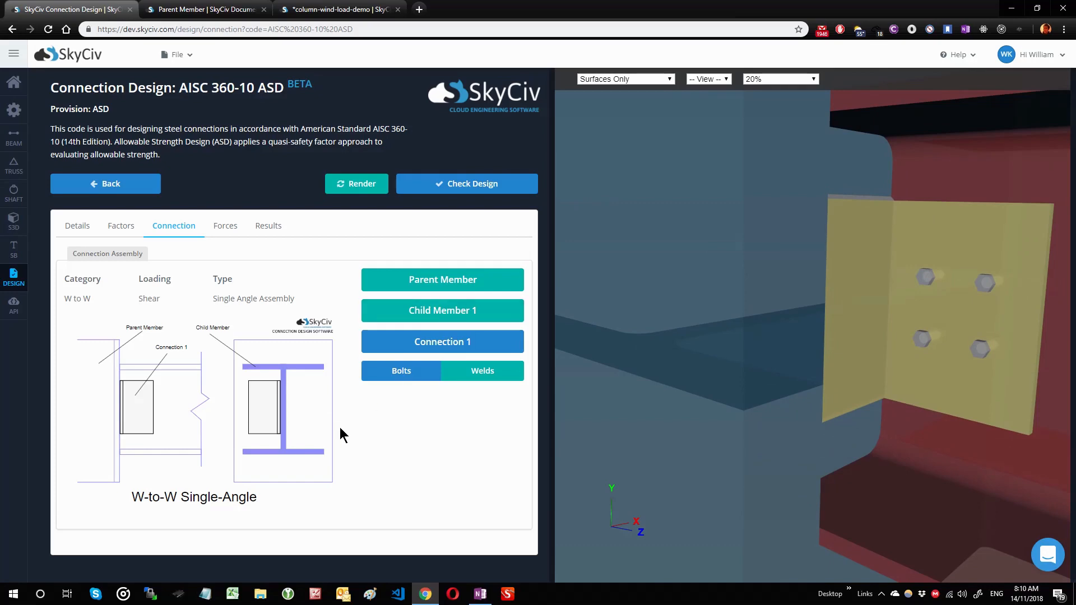
# Look over the bolt and weld definitions, closing each without making changes
pyautogui.click(401, 376)
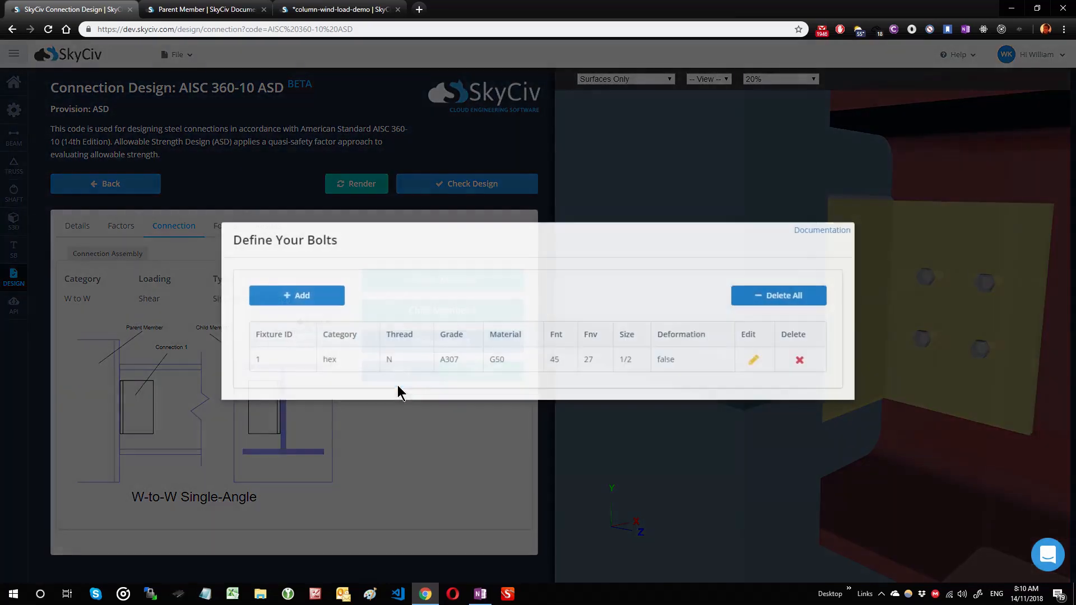
pyautogui.press('Escape')
pyautogui.click(483, 372)
pyautogui.press('Escape')
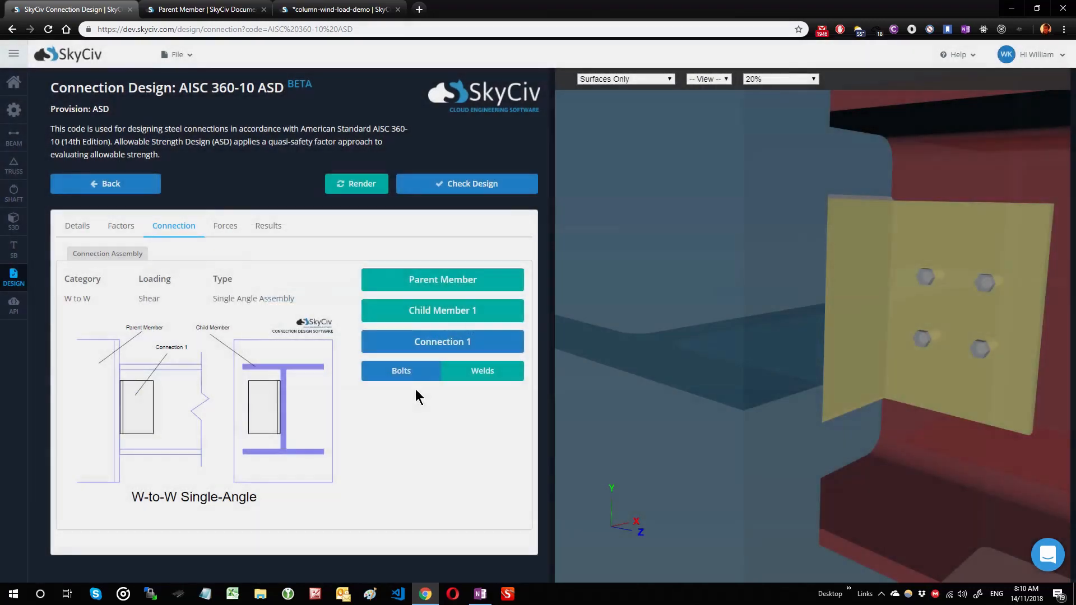
pyautogui.click(409, 372)
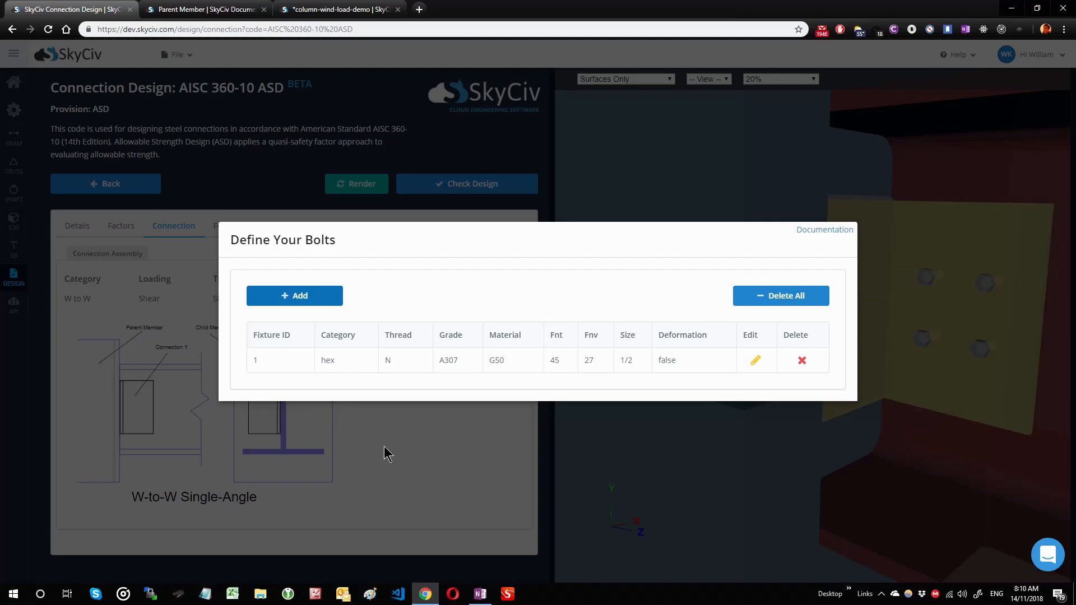
pyautogui.click(370, 457)
# Add a second bolt definition with Fixture ID 2 and open it for editing
pyautogui.click(402, 374)
pyautogui.click(309, 308)
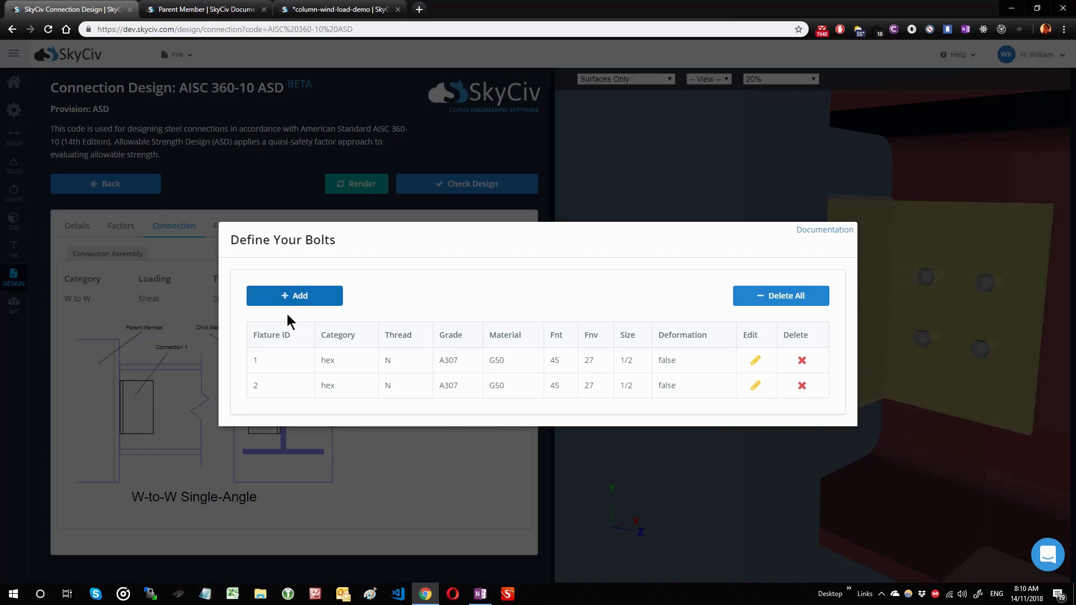
pyautogui.click(758, 385)
pyautogui.click(563, 324)
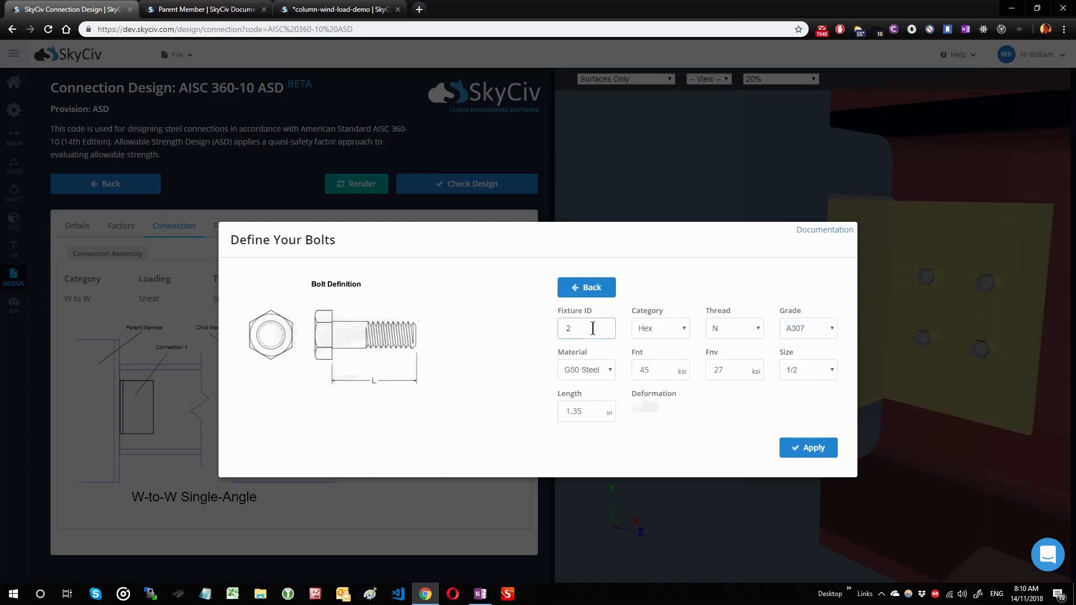
# Keep bolt 2's category as Hex and thread as N, and set its grade to Group A
pyautogui.click(675, 331)
pyautogui.click(675, 331)
pyautogui.click(730, 331)
pyautogui.click(734, 332)
pyautogui.click(739, 330)
pyautogui.click(749, 298)
pyautogui.click(813, 330)
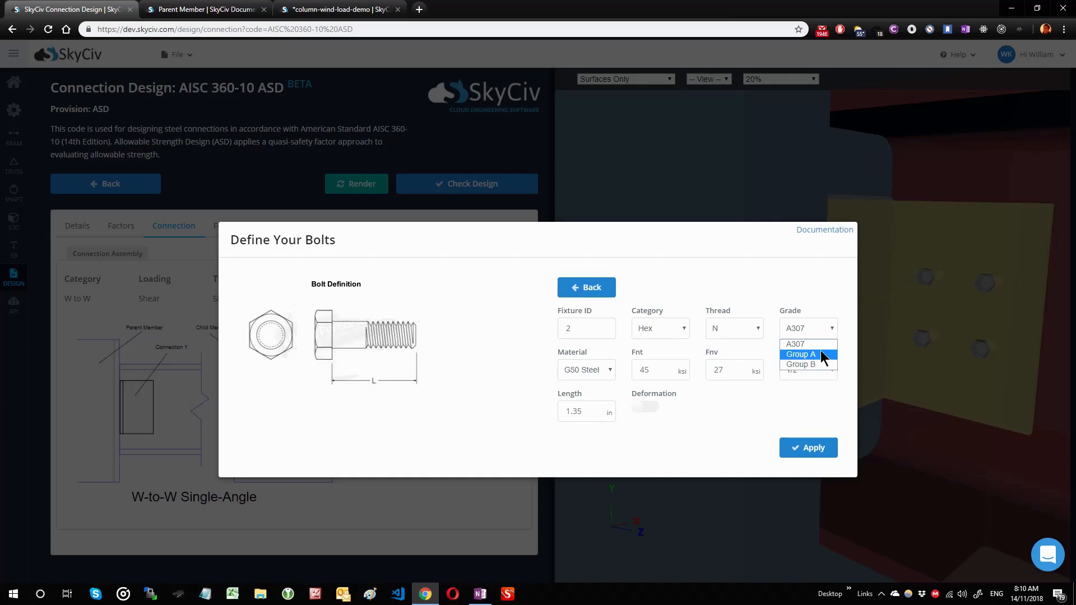
pyautogui.click(820, 353)
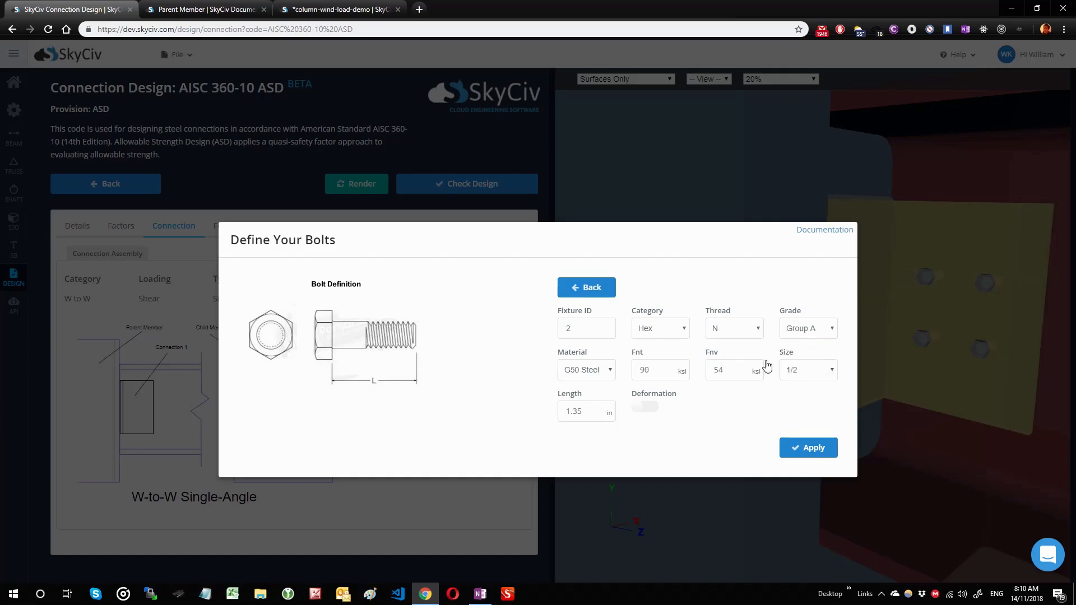
# Check what bolt 2's Fnt and Fnv fields mean, keep the material as G50 Steel, and view the available sizes
pyautogui.click(655, 372)
pyautogui.moveTo(711, 353)
pyautogui.moveTo(641, 355)
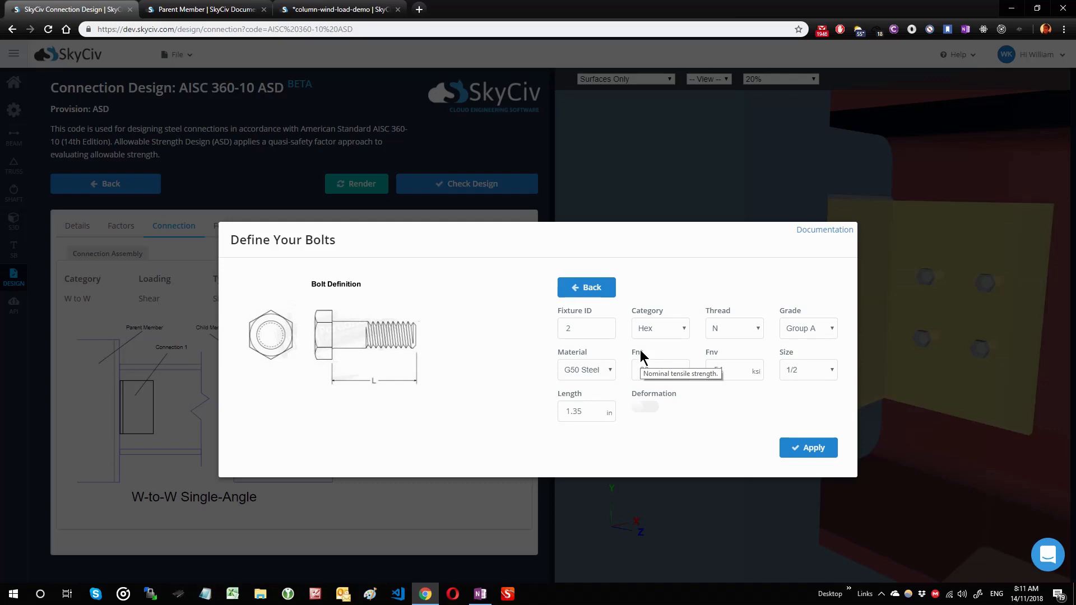
pyautogui.click(586, 370)
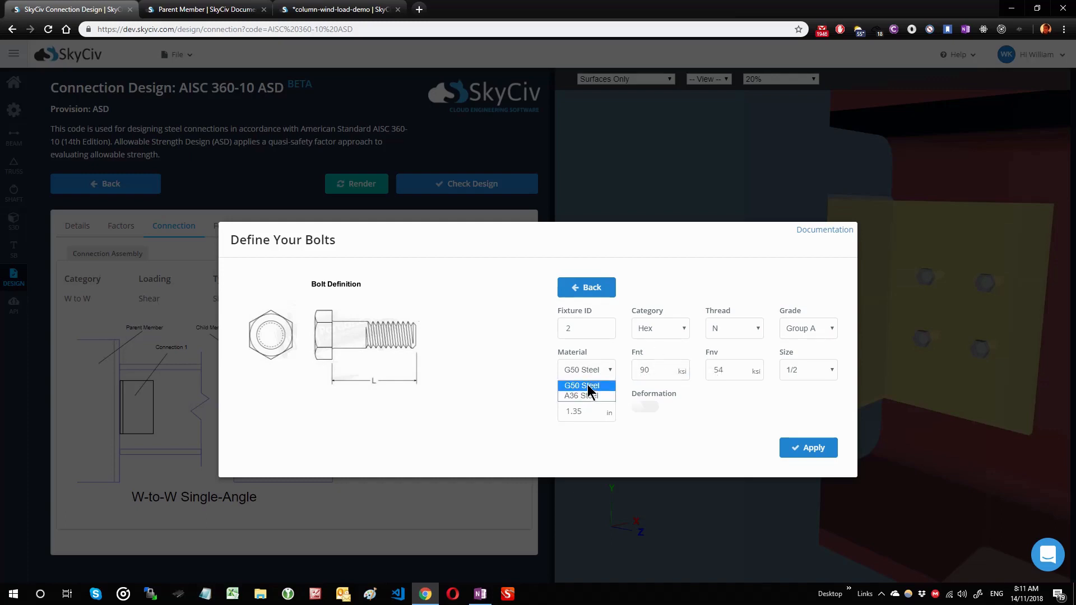
pyautogui.click(588, 385)
pyautogui.click(810, 370)
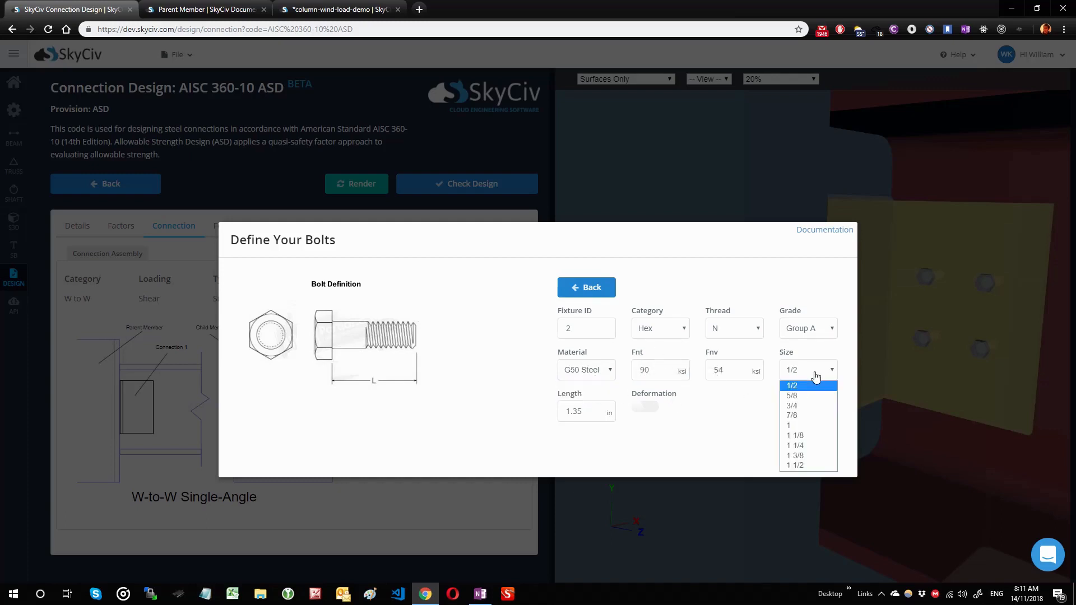
pyautogui.click(755, 391)
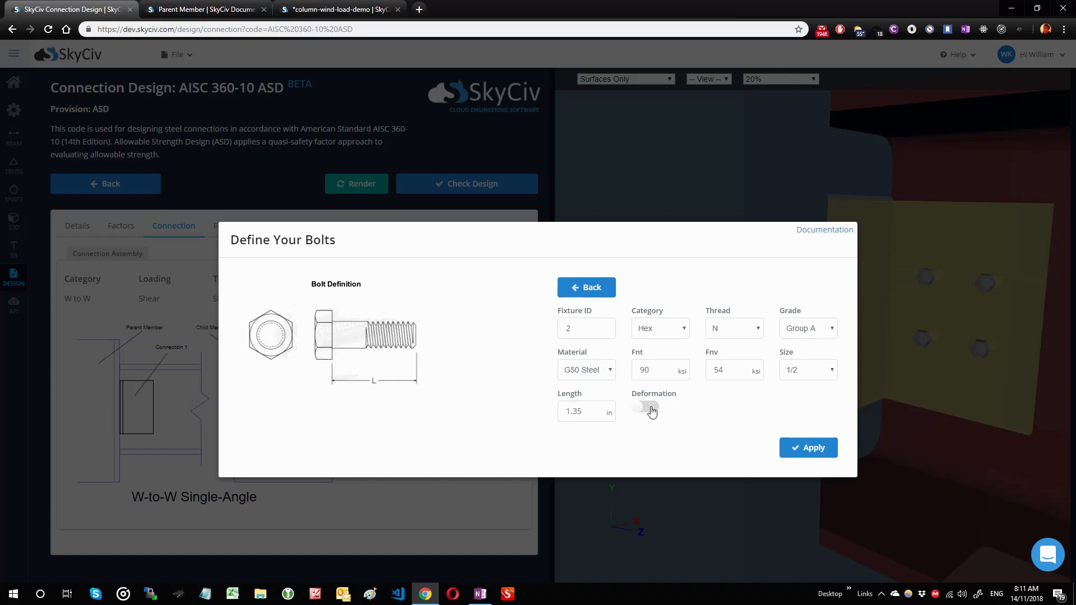
# Set bolt 2's size to 1 1/4 and apply the bolt definition
pyautogui.click(821, 376)
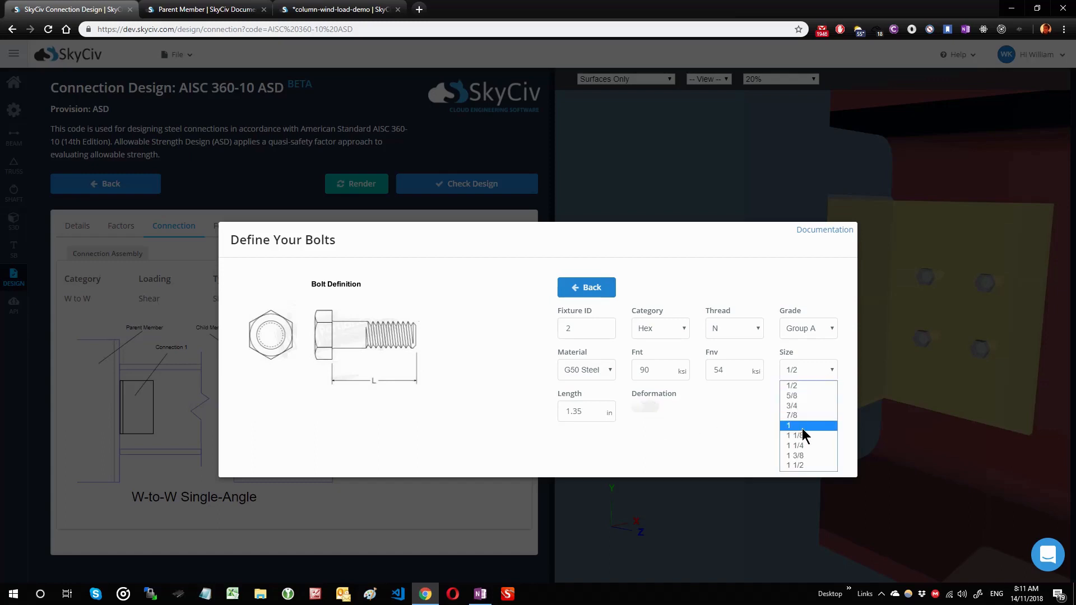
pyautogui.click(806, 446)
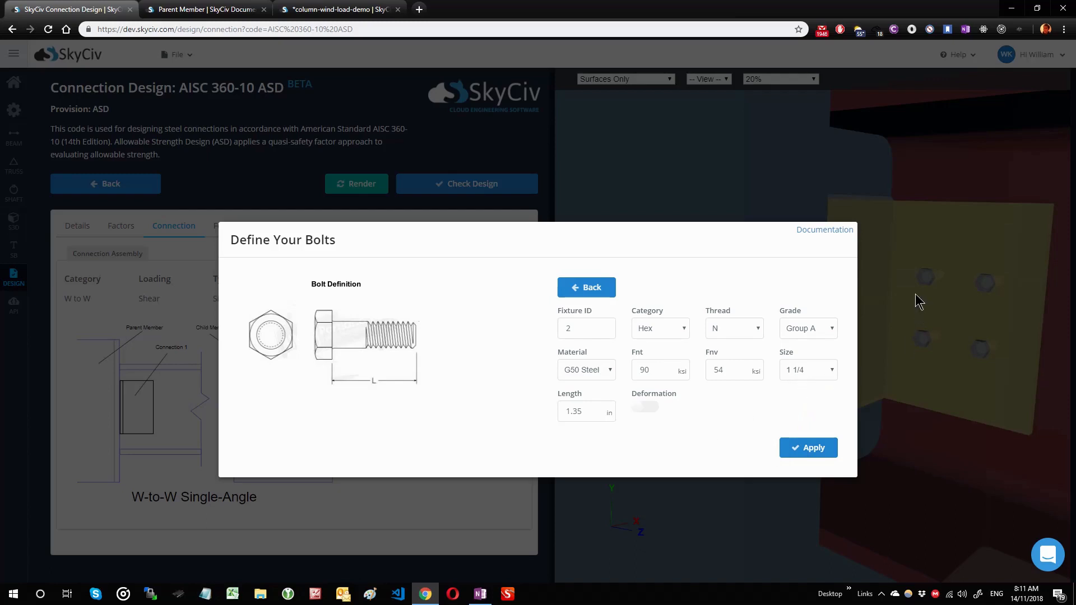
pyautogui.click(832, 371)
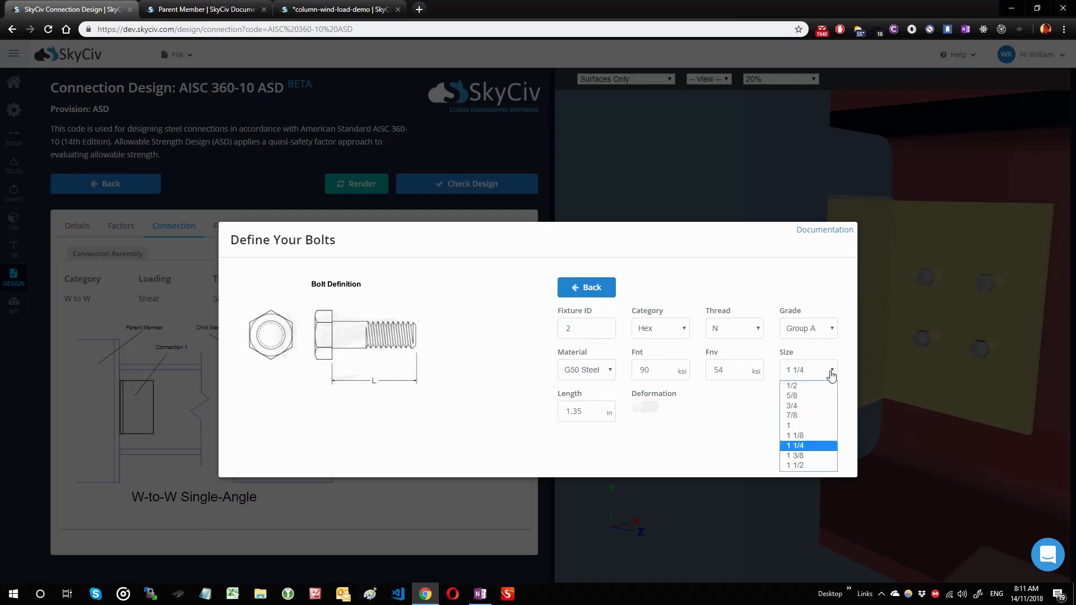
pyautogui.click(800, 444)
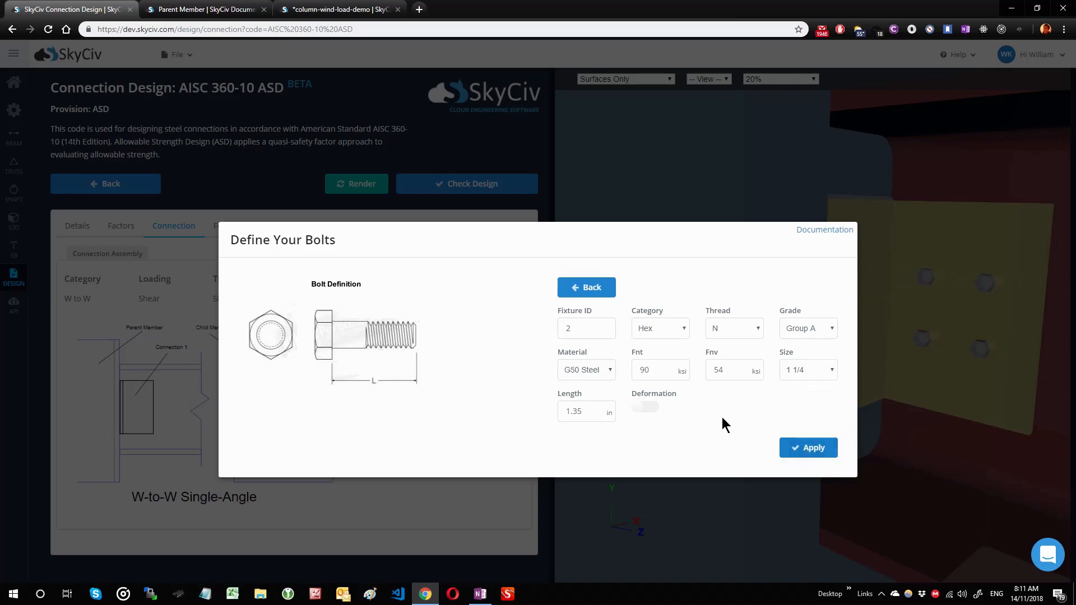
pyautogui.click(810, 453)
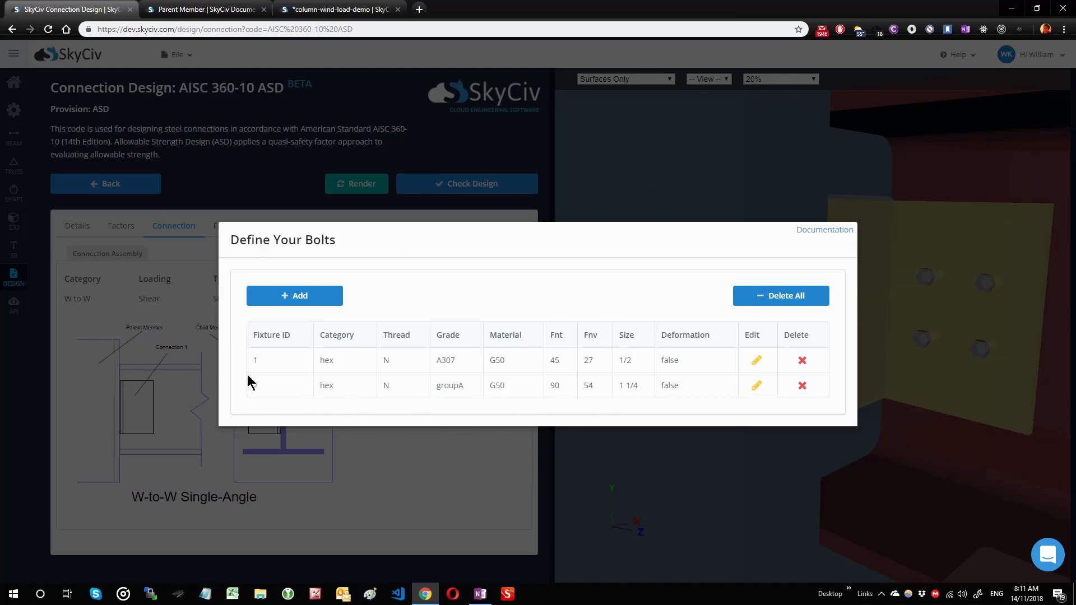
# Close the bolt definitions and set the Fixture ID of Connection 1's Child 1 fixture to 2
pyautogui.click(644, 174)
pyautogui.click(413, 342)
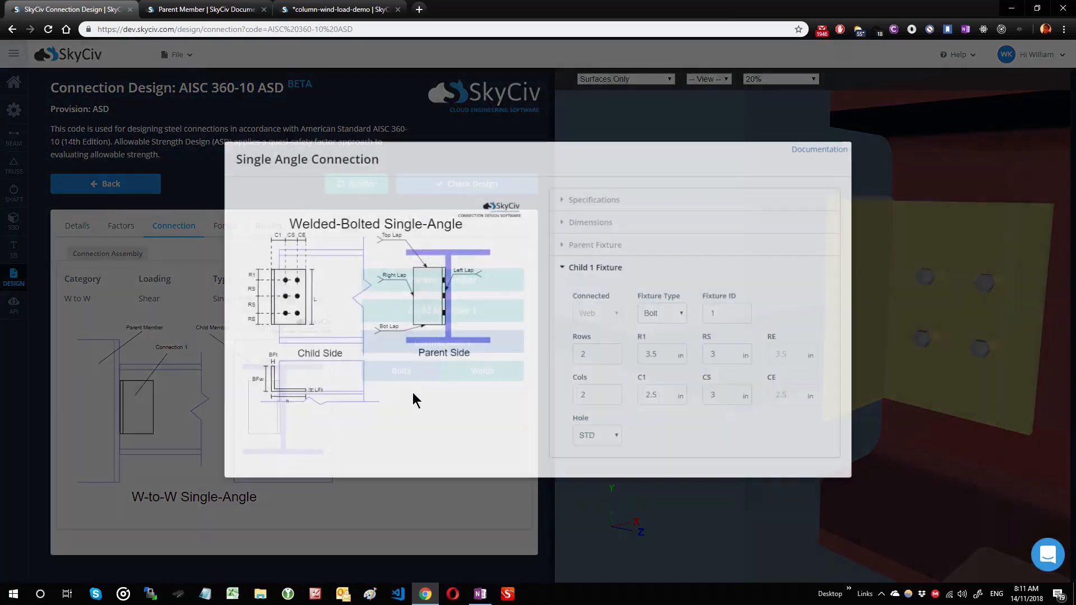
pyautogui.click(735, 317)
pyautogui.press('BackSpace')
pyautogui.write('2')
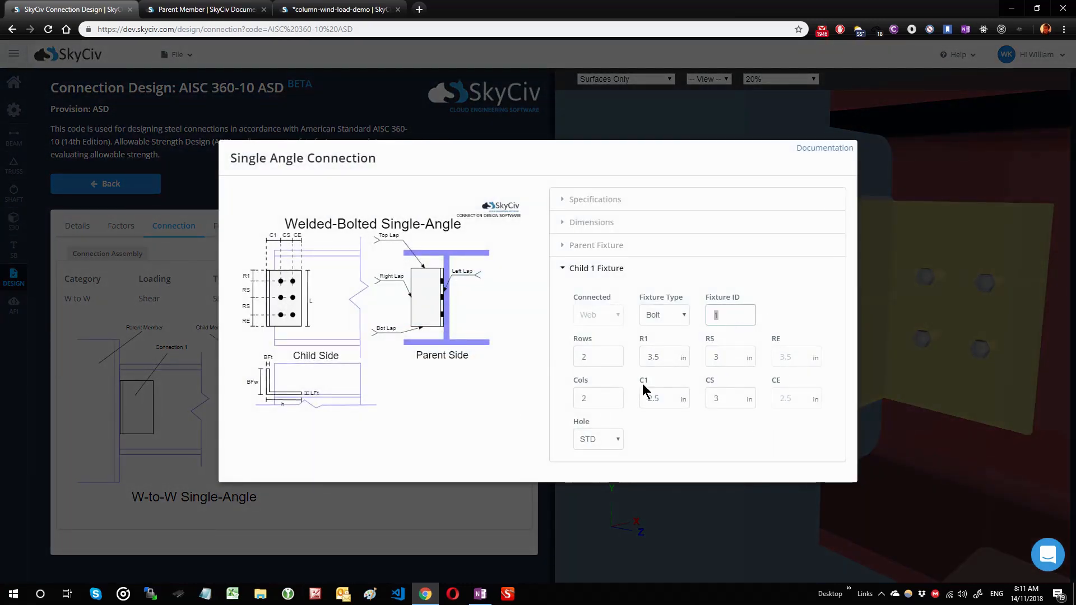
# Close the Single Angle Connection settings and re-render the 3D model with the bolts assigned to the child fixture
pyautogui.click(640, 537)
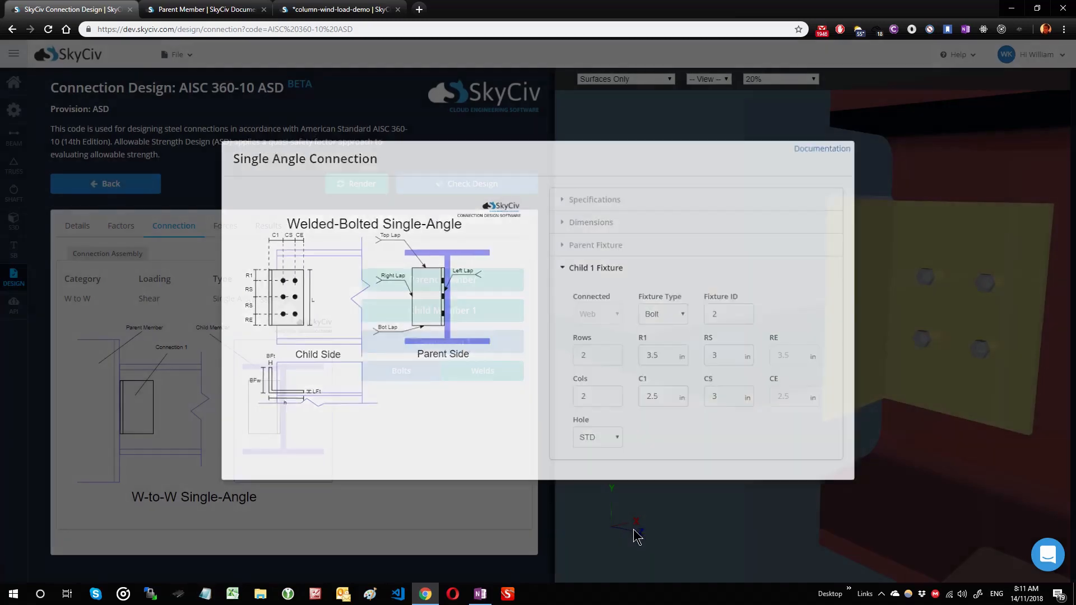
pyautogui.click(354, 183)
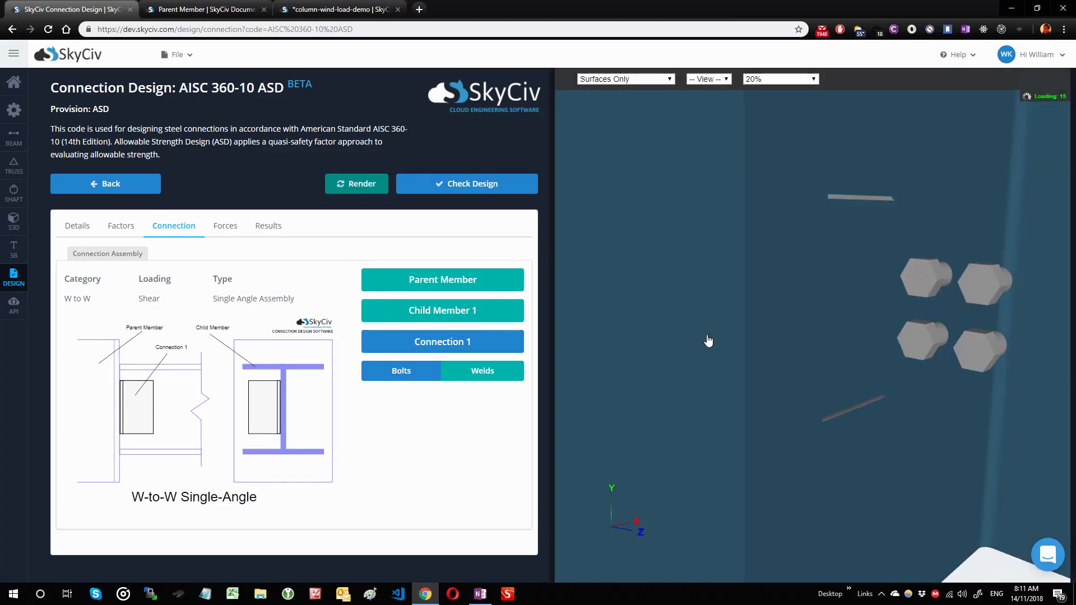
pyautogui.moveTo(921, 313)
pyautogui.mouseDown()
pyautogui.moveTo(894, 319)
pyautogui.moveTo(937, 310)
pyautogui.moveTo(907, 308)
pyautogui.mouseUp()
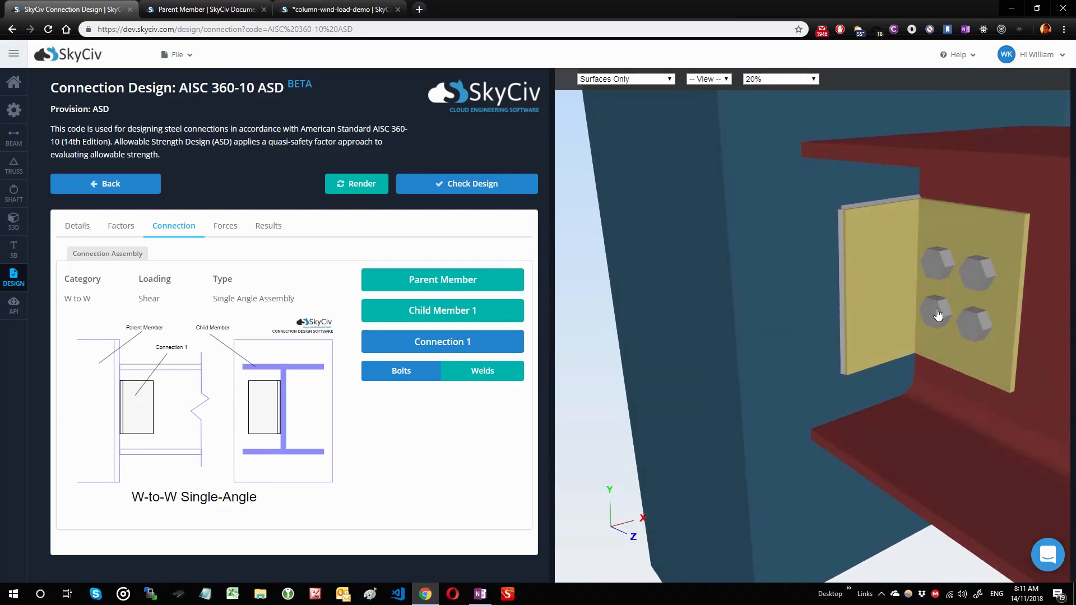
# Set bolt 2's size to 7/8, apply the definition, and close the bolt definitions
pyautogui.click(515, 377)
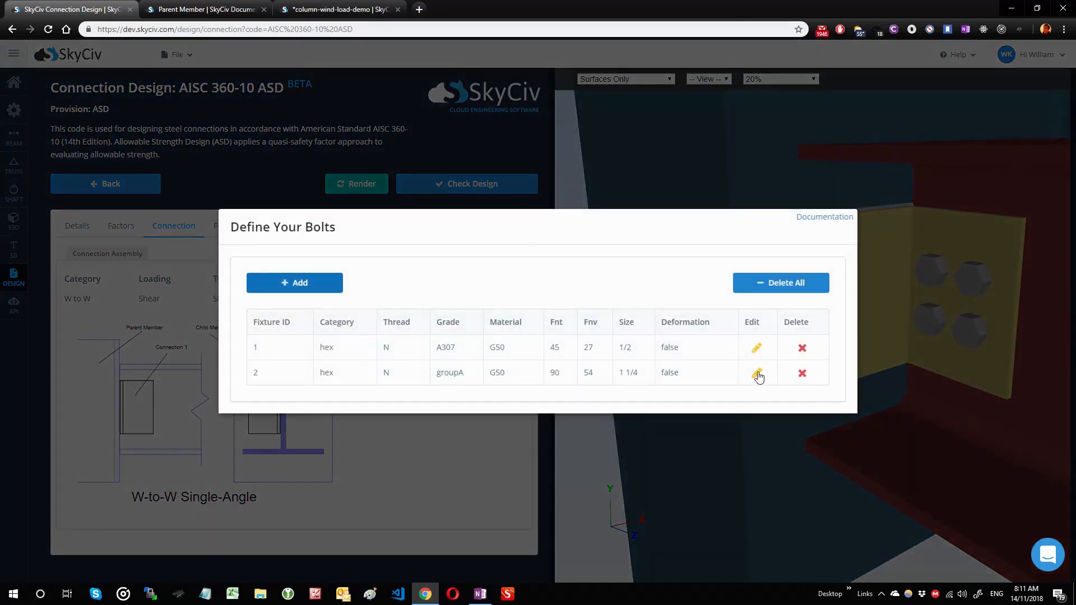
pyautogui.click(757, 372)
pyautogui.click(806, 358)
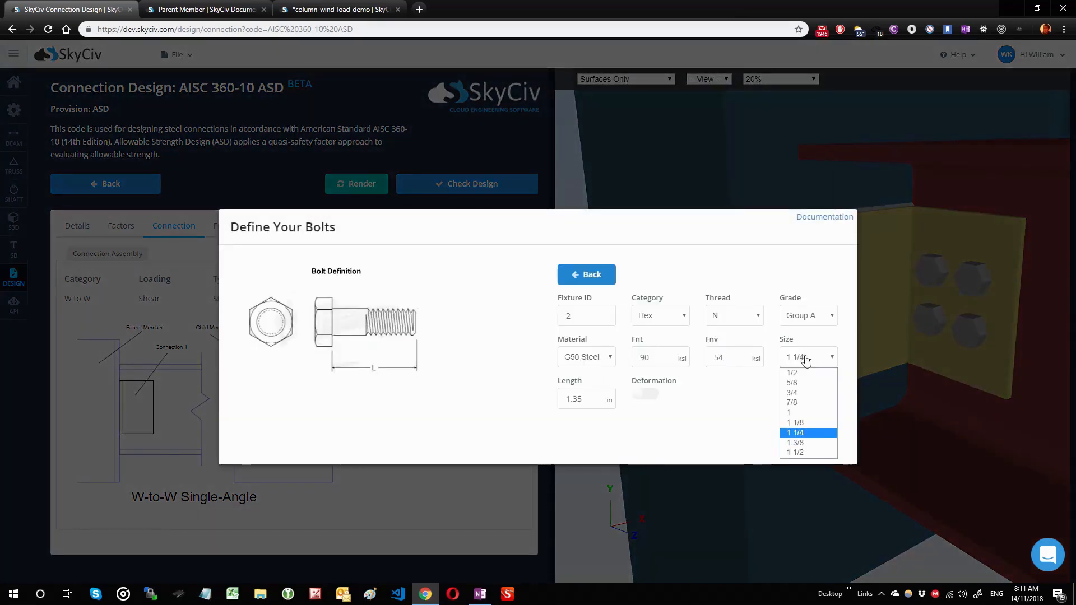
pyautogui.click(806, 404)
pyautogui.click(807, 437)
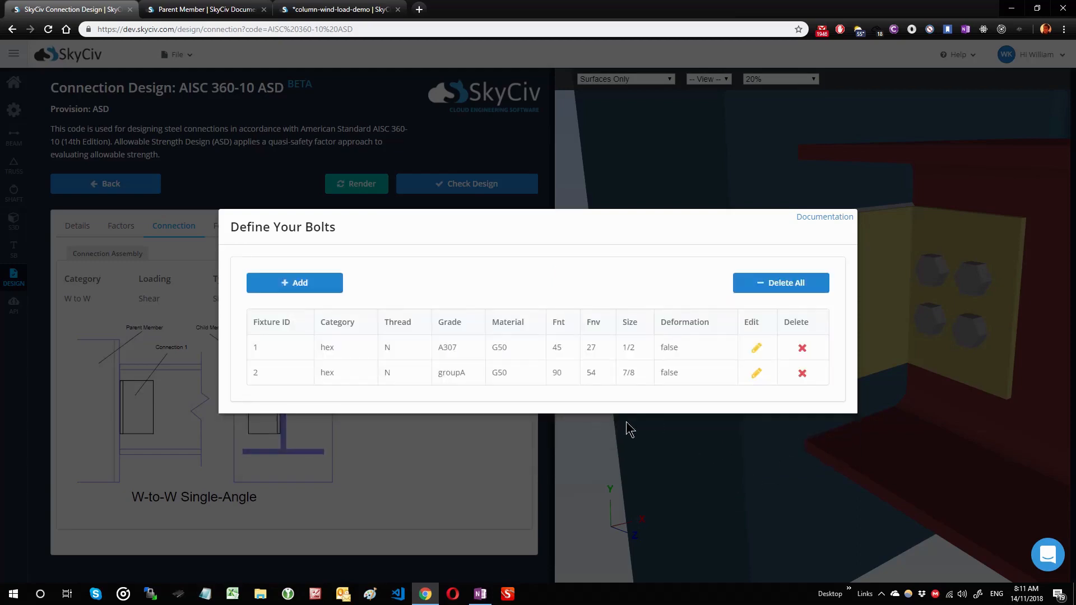
pyautogui.click(511, 451)
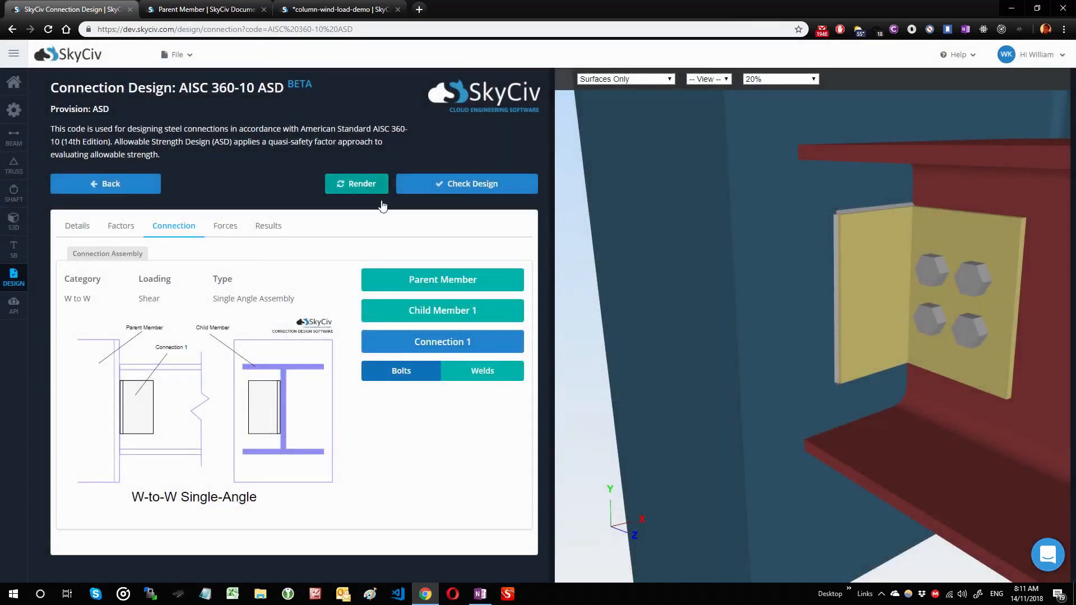
# Add a second weld definition to the connection
pyautogui.click(495, 379)
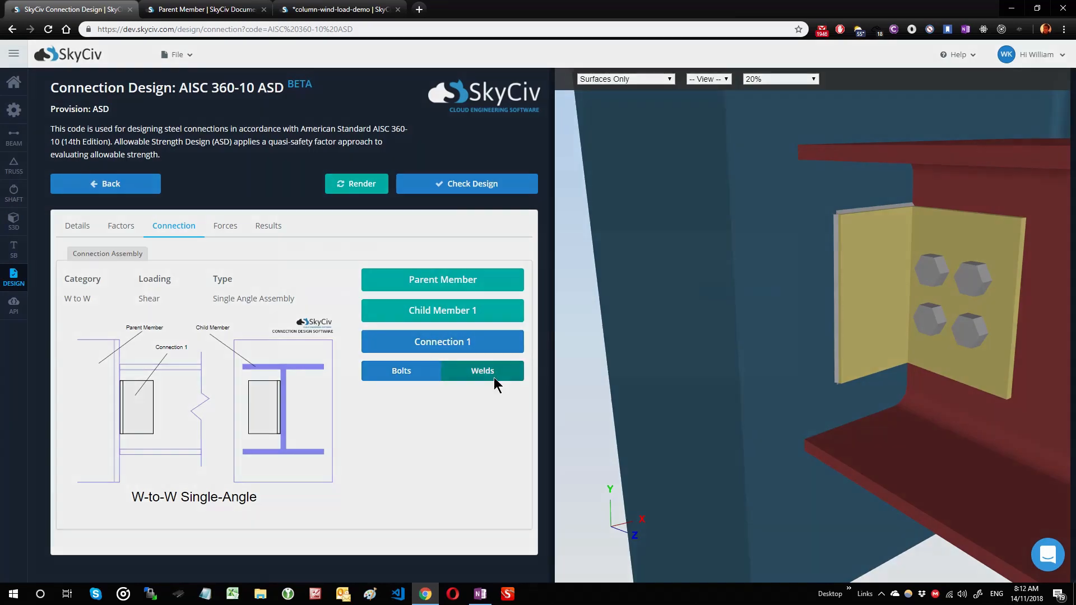
pyautogui.click(452, 441)
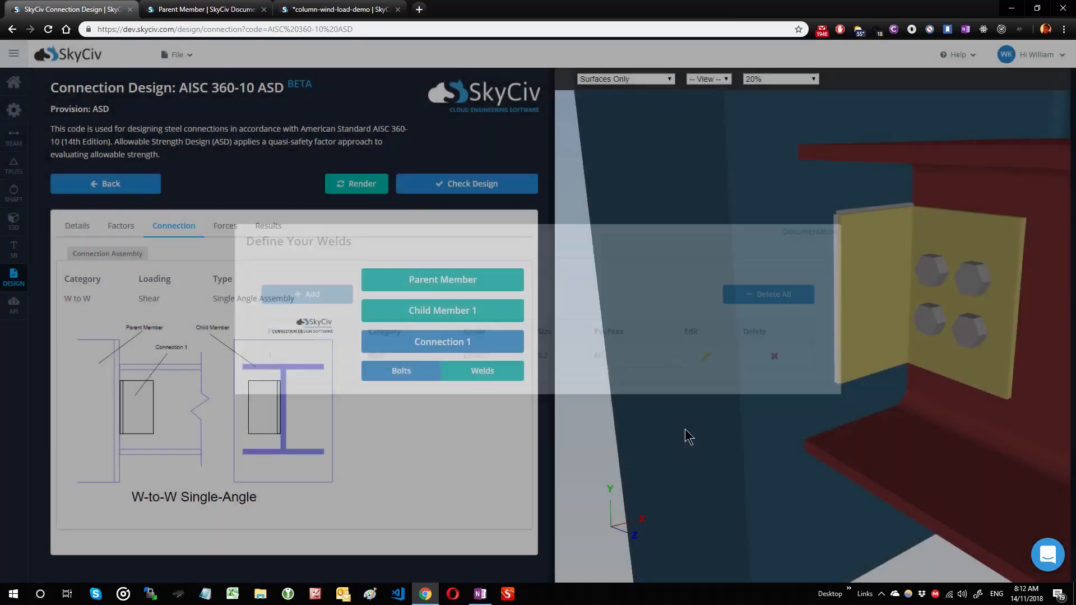
pyautogui.moveTo(845, 315); pyautogui.dragTo(863, 302)
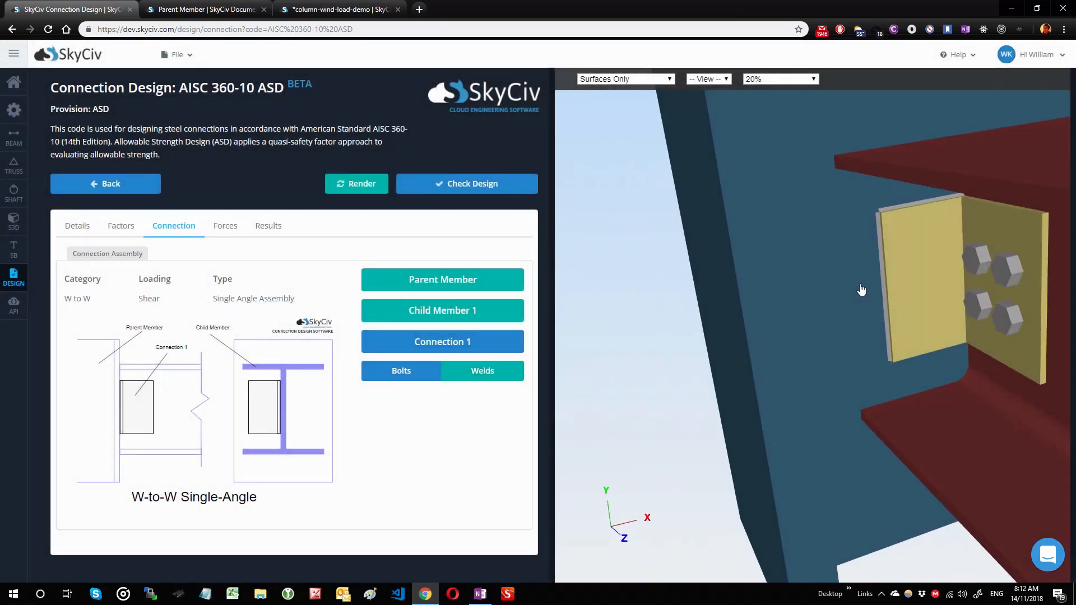
pyautogui.click(489, 372)
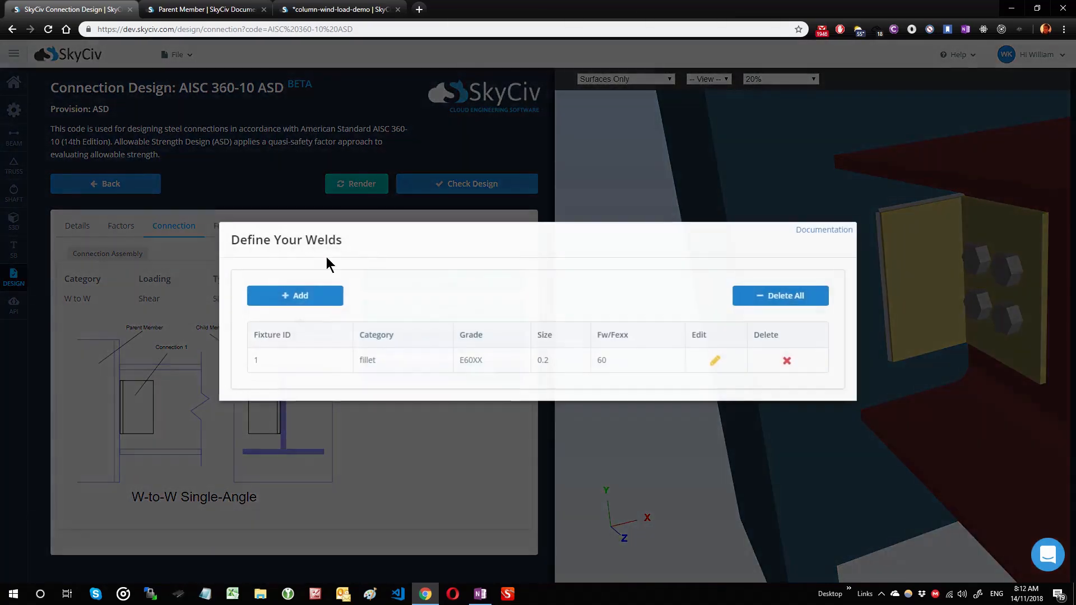
pyautogui.click(308, 297)
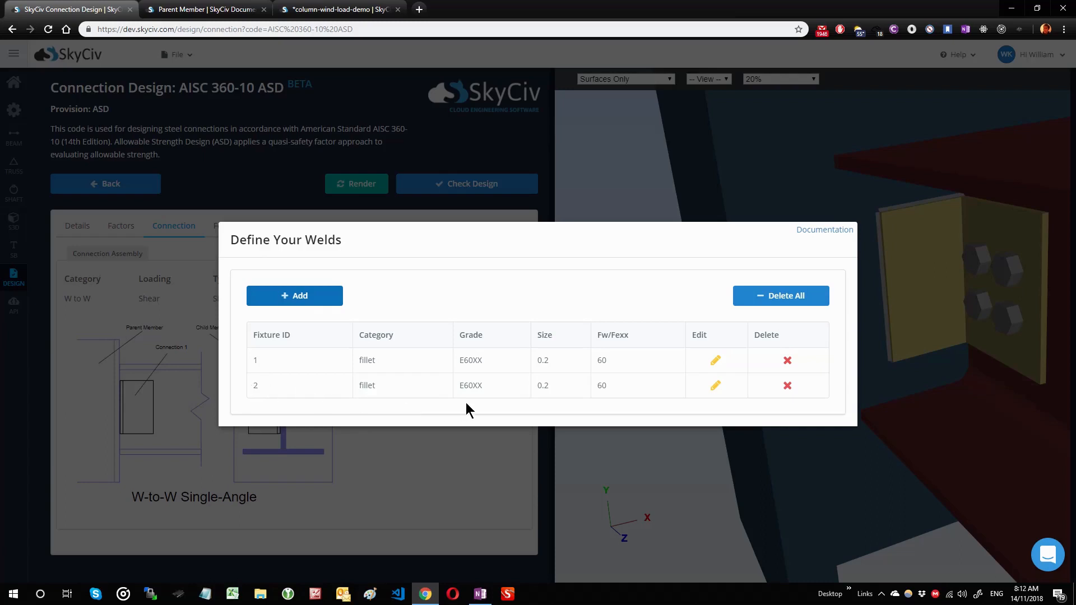
# Edit weld 2, keeping its category as Fillet and setting its grade to E90XX
pyautogui.click(716, 386)
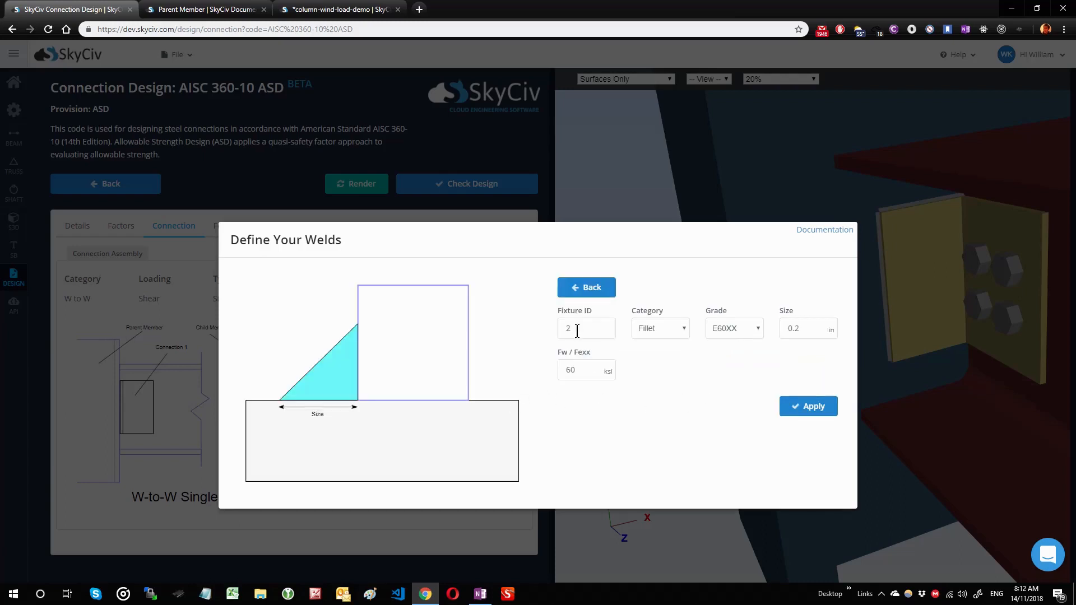
pyautogui.click(654, 331)
pyautogui.click(658, 344)
pyautogui.click(736, 335)
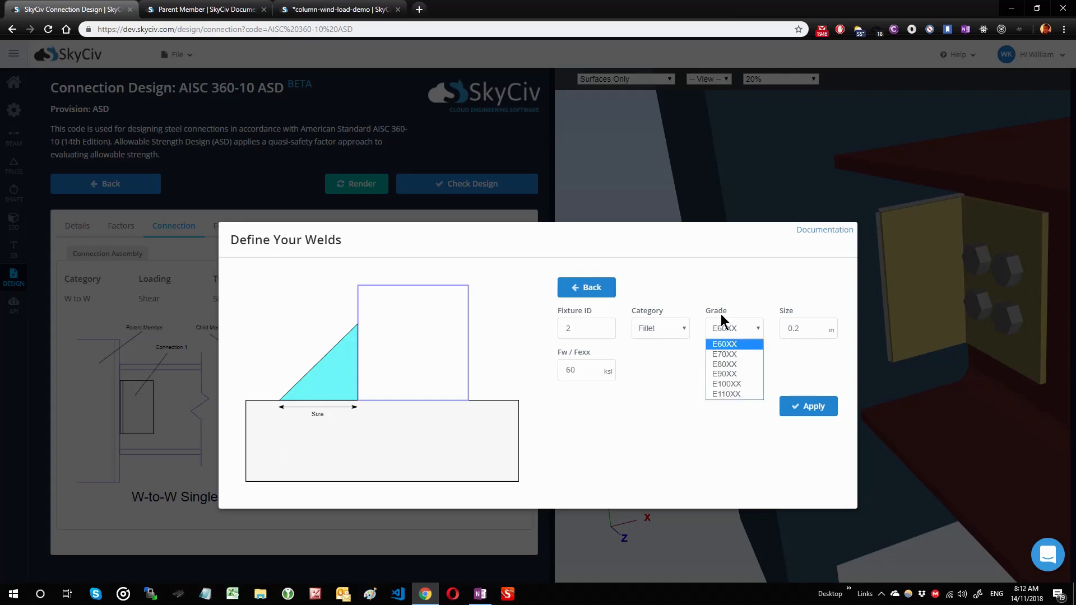
pyautogui.click(717, 310)
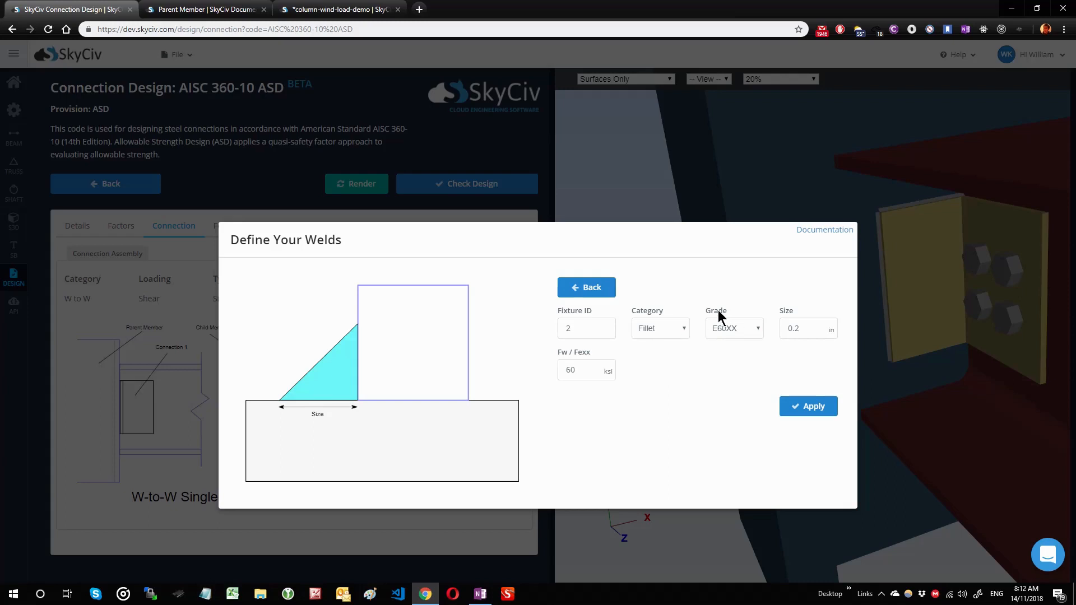
pyautogui.click(743, 333)
pyautogui.click(737, 374)
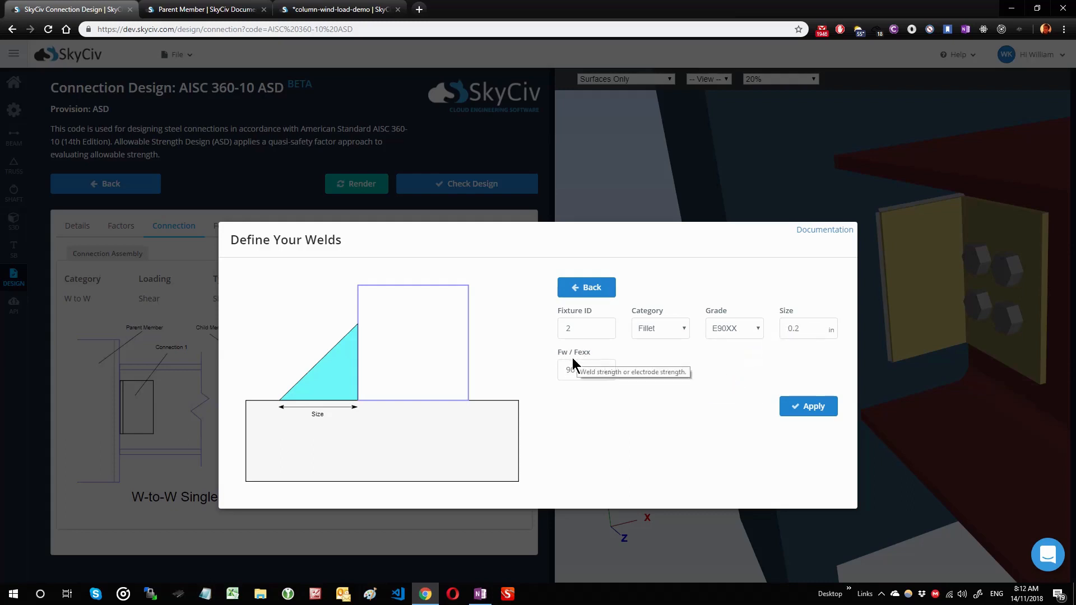
# Set weld 2's size to 0.4 in, apply the definition, and close the weld definitions
pyautogui.click(823, 328)
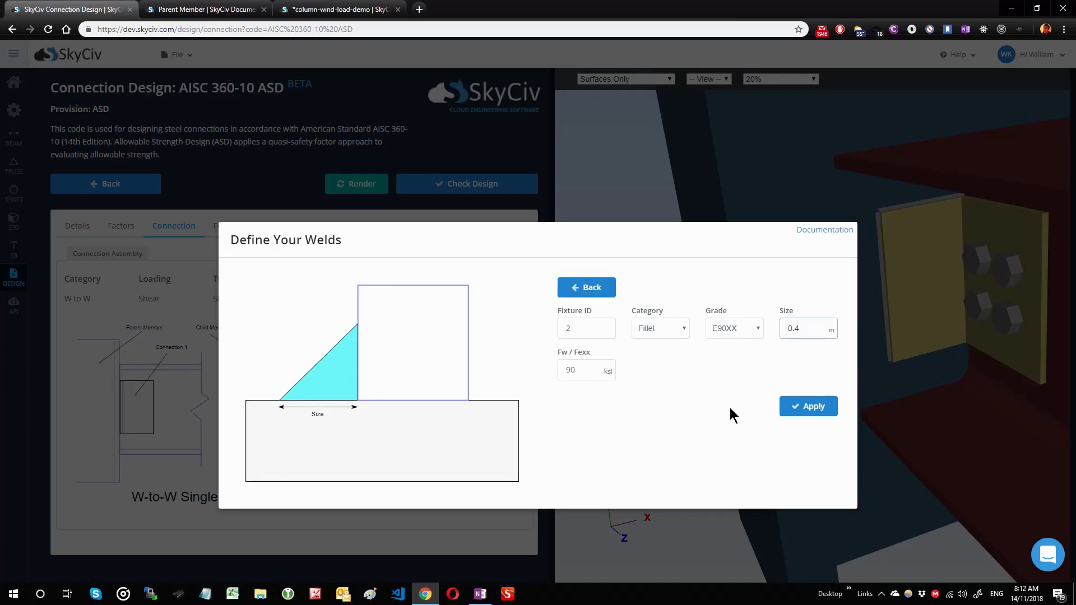
pyautogui.click(787, 430)
pyautogui.click(806, 408)
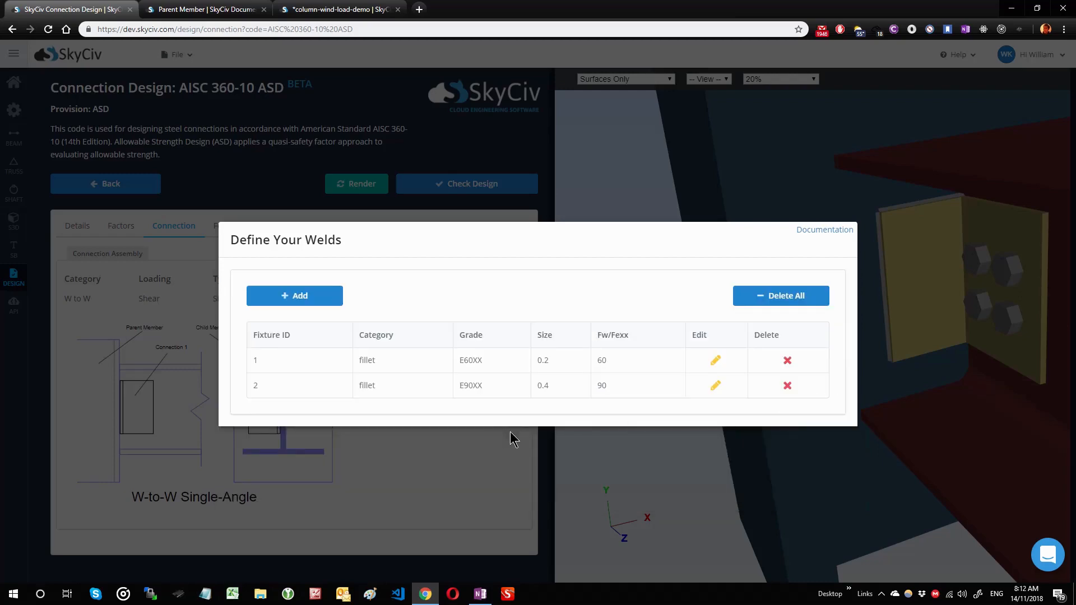
pyautogui.click(913, 359)
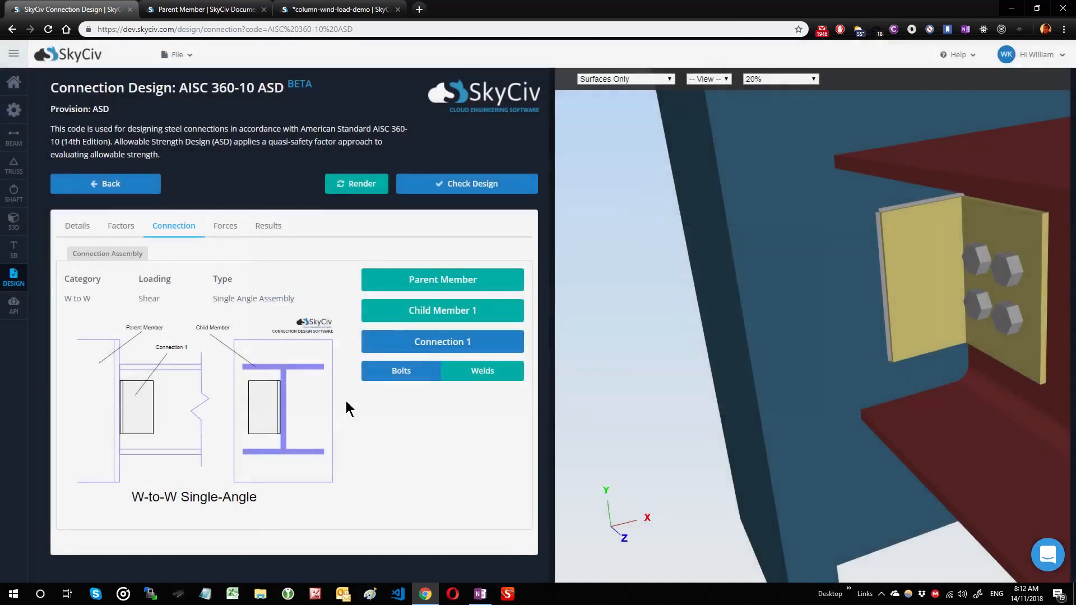
# Set the Fixture ID of Connection 1's Parent Fixture to 2 and close the connection settings
pyautogui.click(407, 352)
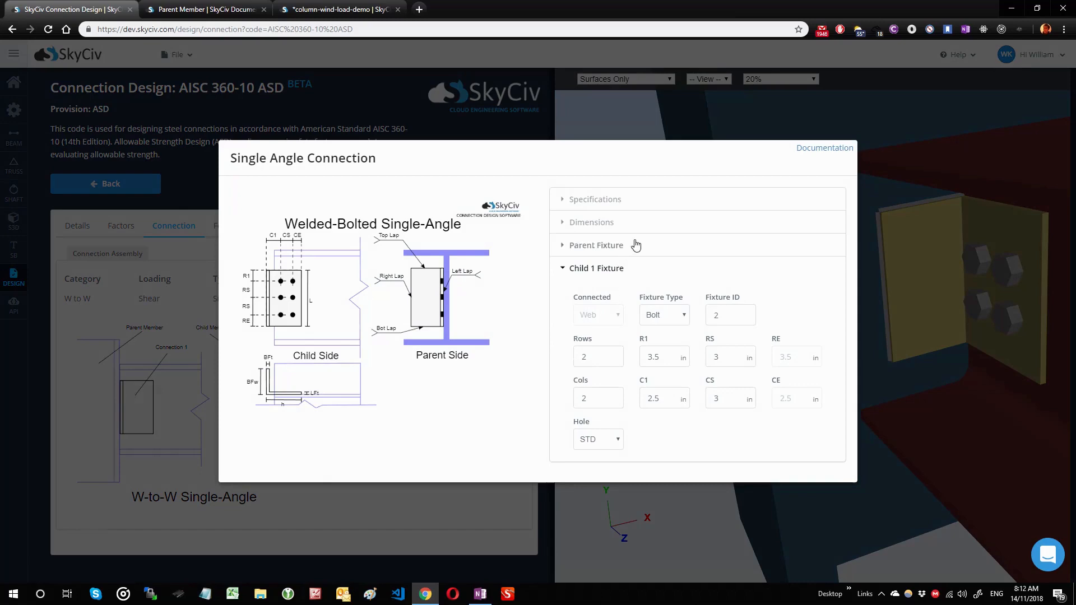
pyautogui.click(636, 245)
pyautogui.click(717, 292)
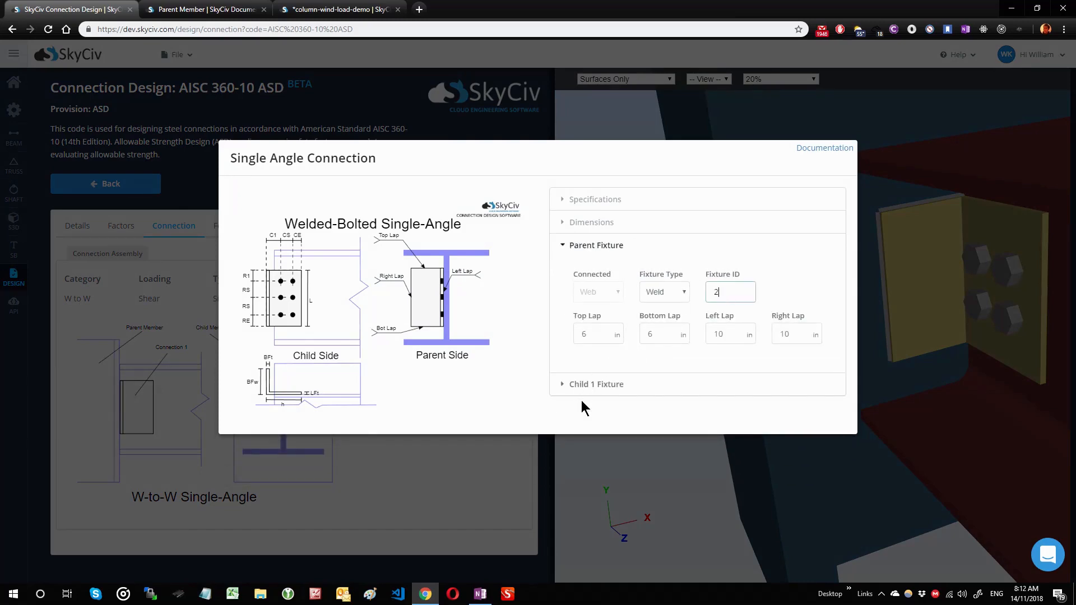
pyautogui.click(711, 469)
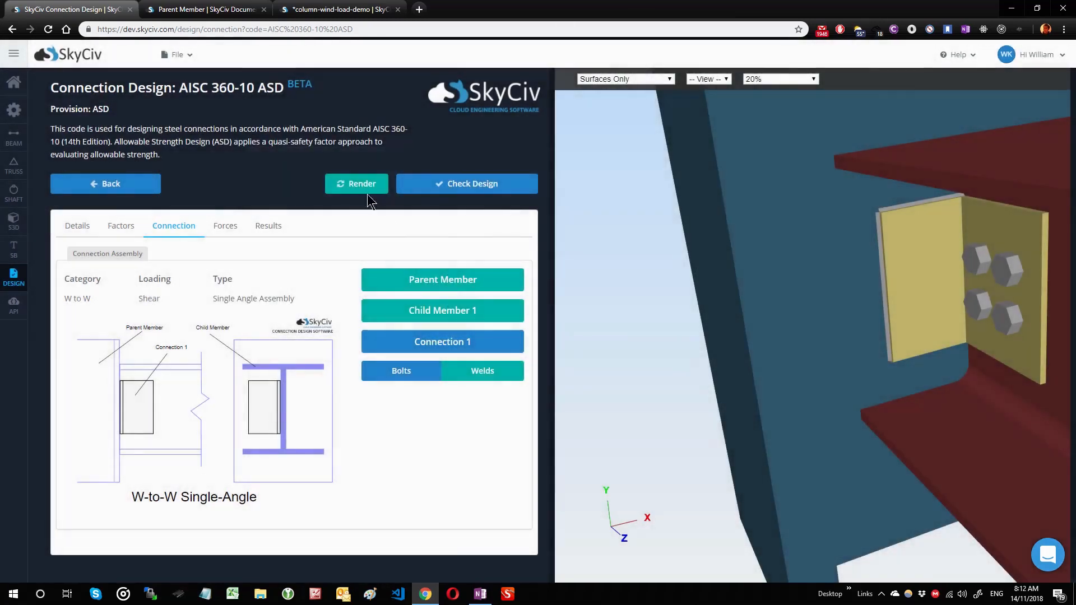
# Re-render the 3D model and inspect the angle's bolts and parent-side welds
pyautogui.click(388, 187)
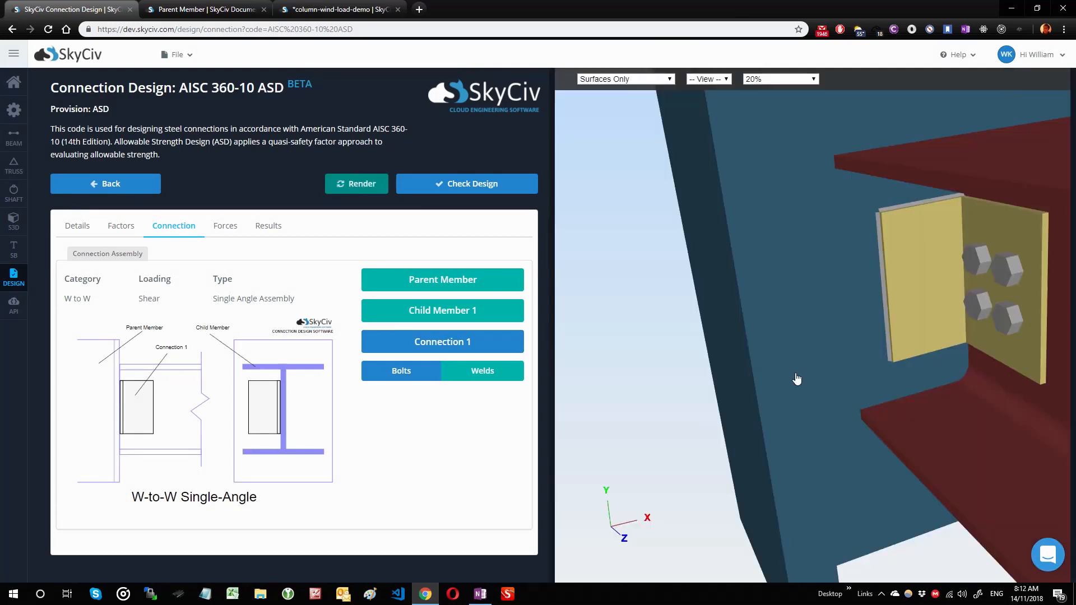
pyautogui.moveTo(993, 321); pyautogui.dragTo(1007, 294)
pyautogui.moveTo(838, 233); pyautogui.dragTo(860, 286)
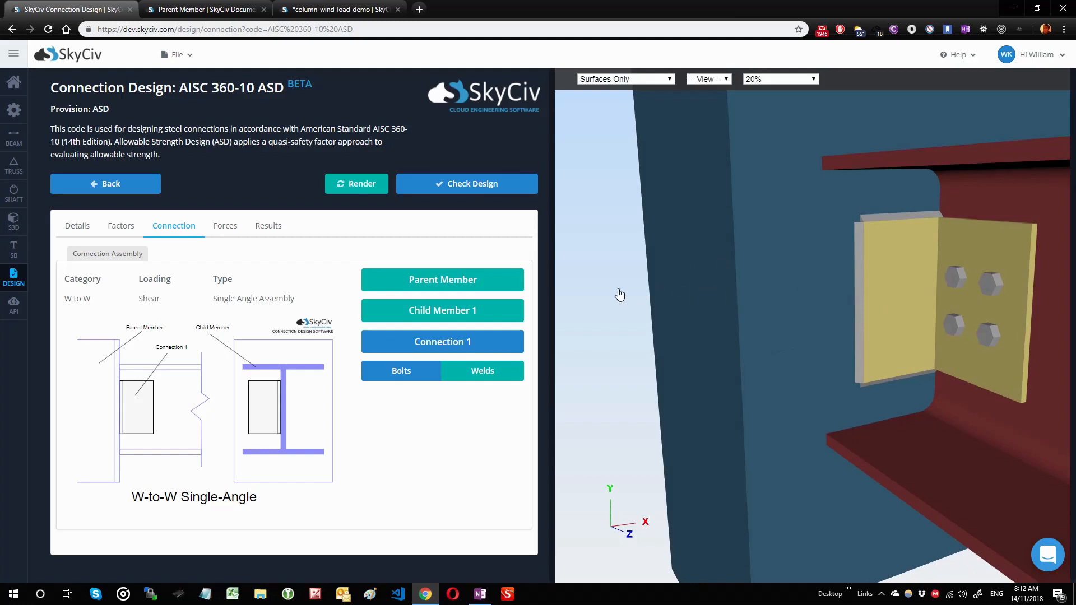
pyautogui.moveTo(785, 292); pyautogui.dragTo(854, 314)
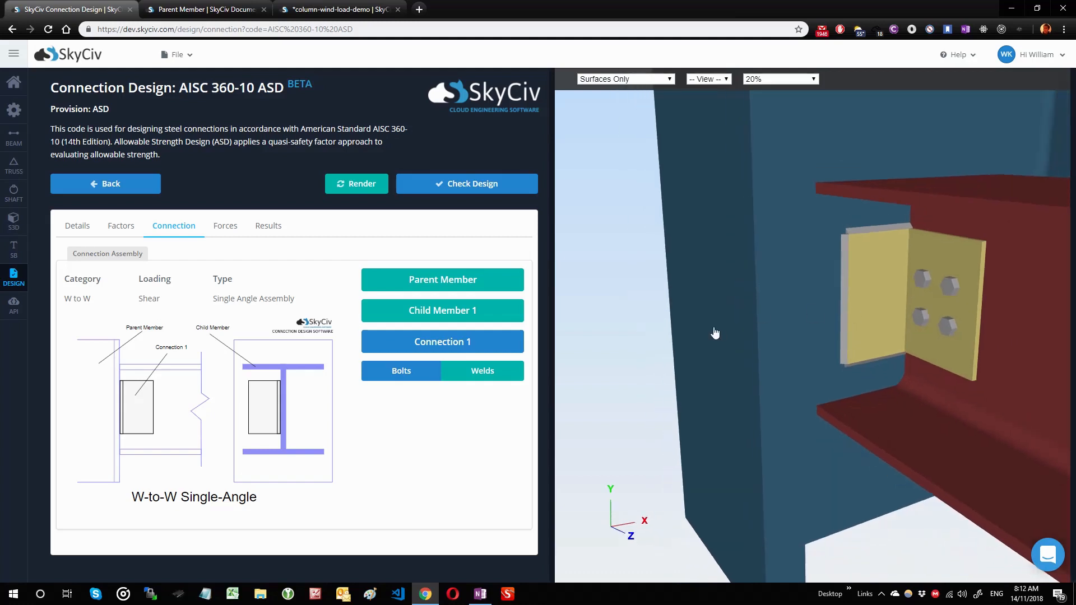
# Try to check the design, then read and dismiss the resulting notice
pyautogui.click(476, 189)
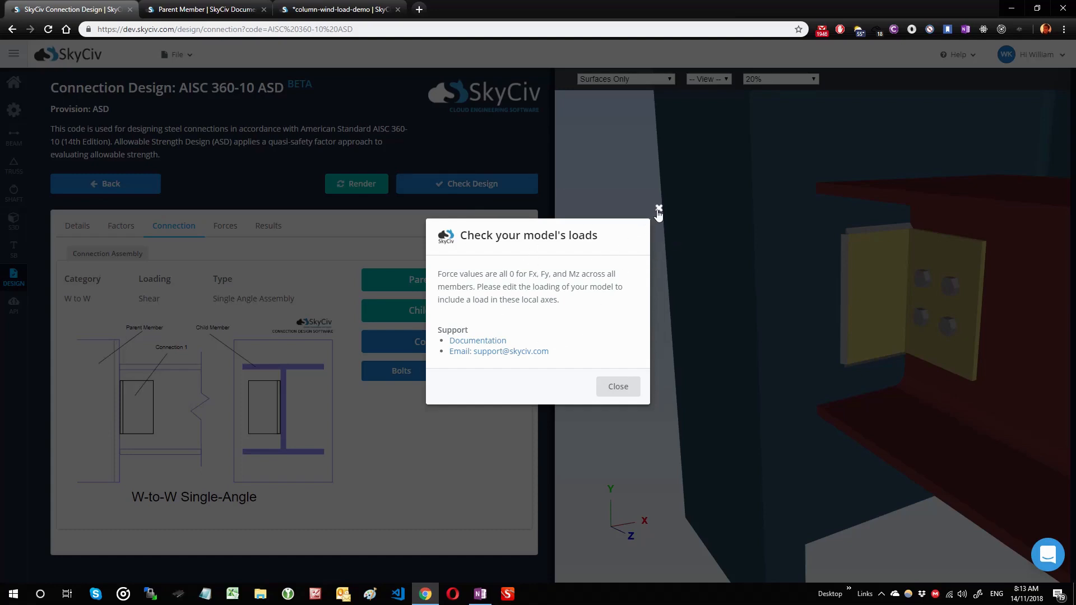
pyautogui.tripleClick(457, 273)
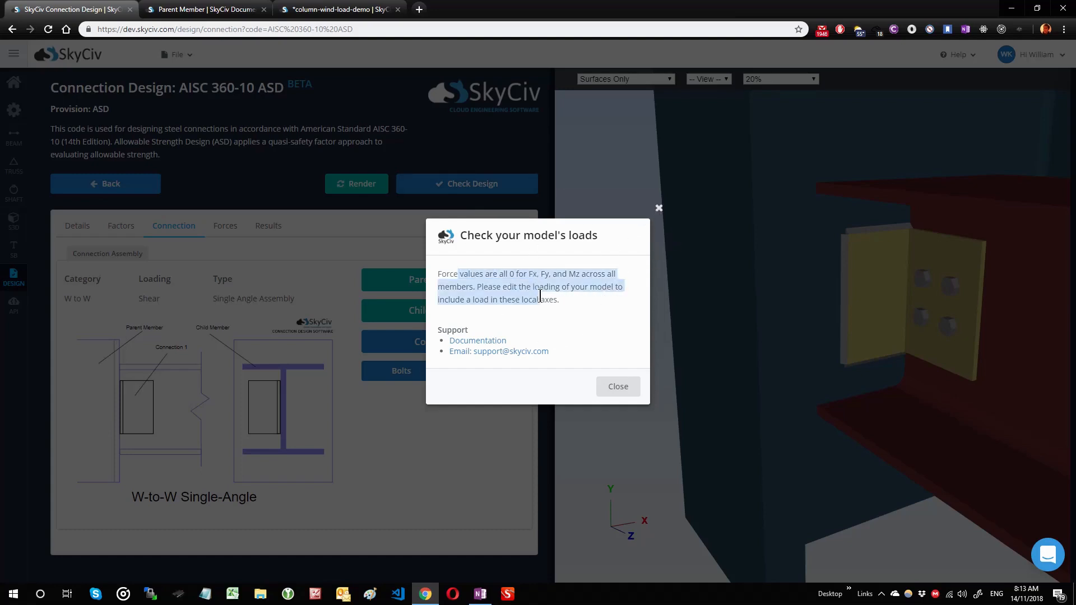
pyautogui.click(471, 287)
pyautogui.moveTo(445, 273); pyautogui.dragTo(555, 302)
pyautogui.click(618, 387)
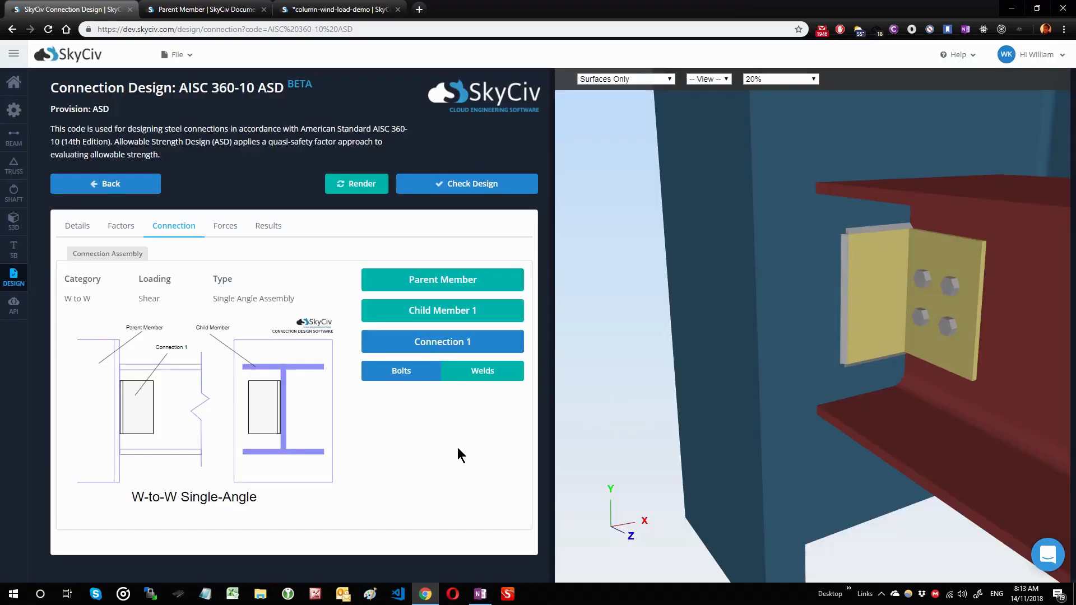
# Examine the force inputs, fixity codes, member ends and local axes diagrams for Parent Member and Child Member 1
pyautogui.click(222, 230)
pyautogui.scroll(-2, 180, 357)
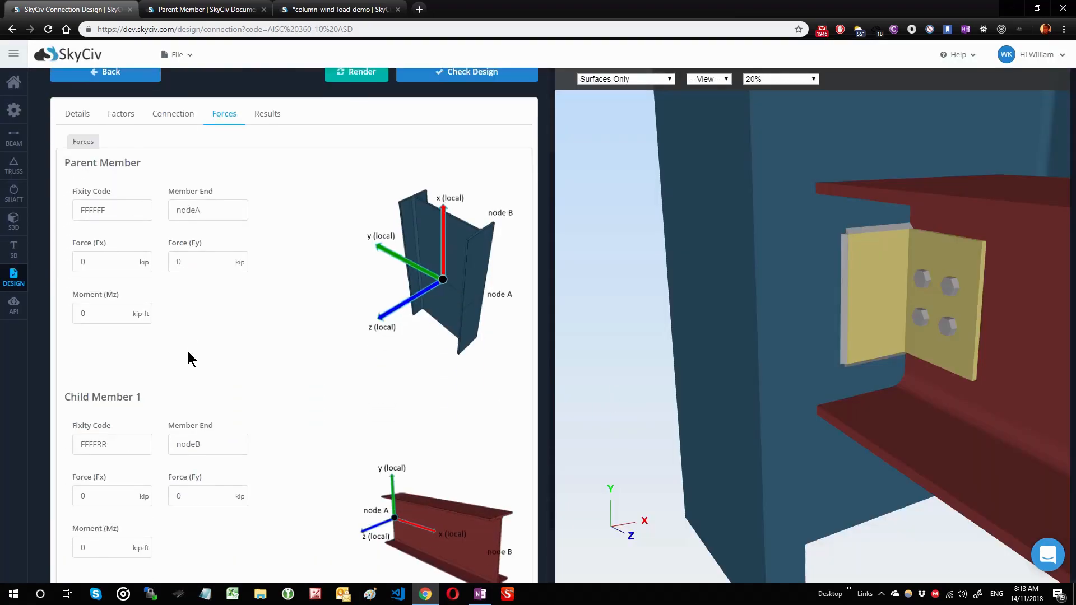
pyautogui.scroll(-1, 188, 358)
pyautogui.scroll(1, 223, 257)
pyautogui.scroll(-1, 430, 377)
pyautogui.scroll(3, 453, 319)
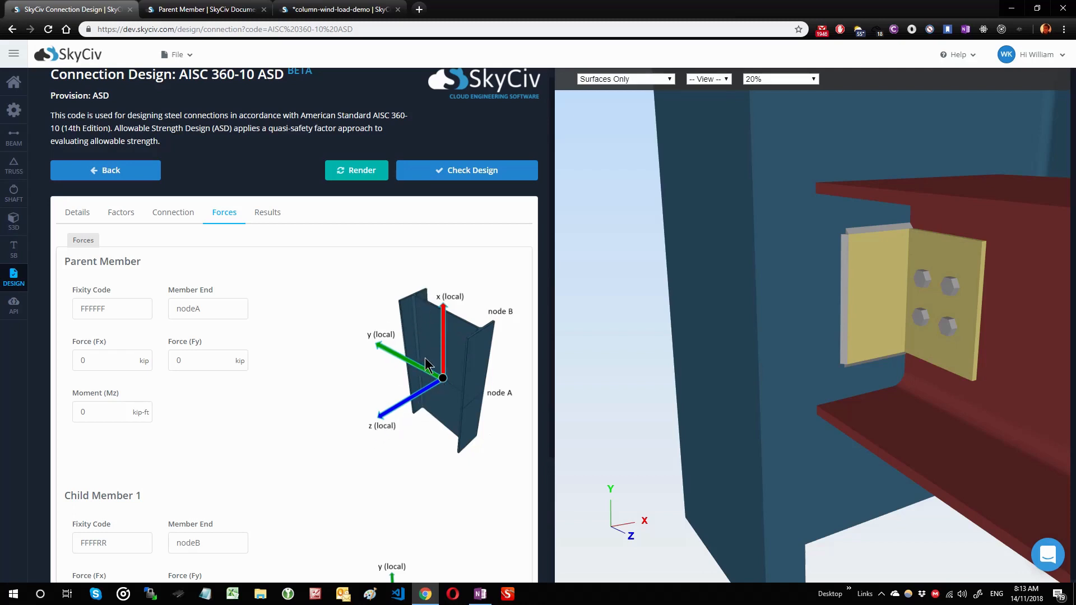
pyautogui.scroll(-1, 112, 378)
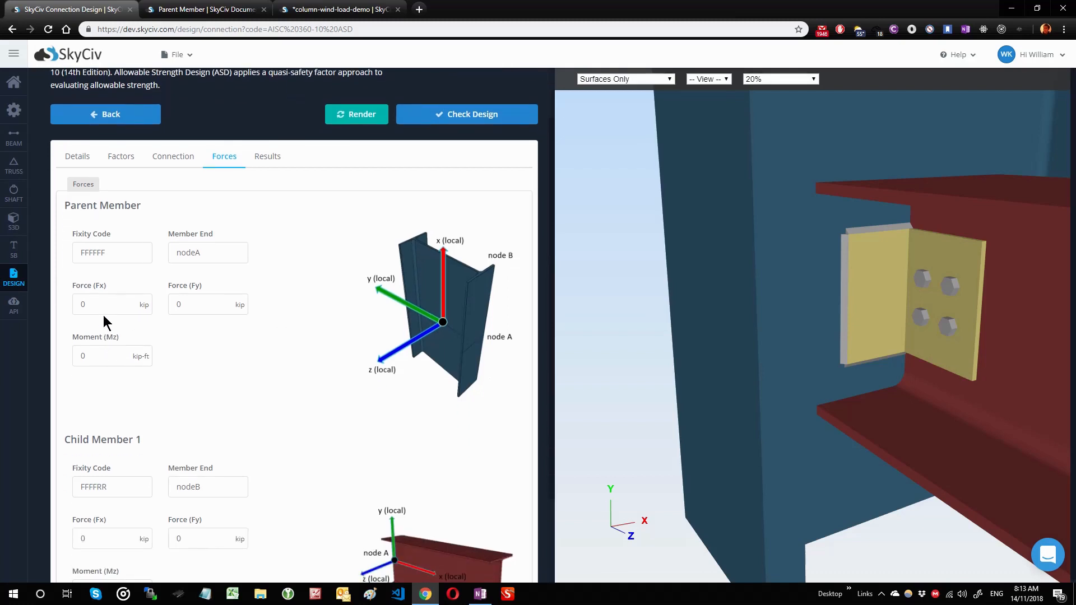
# Set the Parent Member's forces to Fx 1 kip and Fy 2 kip, and its moment Mz to 3 kip-ft
pyautogui.click(109, 305)
pyautogui.write('1')
pyautogui.press('Tab')
pyautogui.write('2')
pyautogui.press('Tab')
pyautogui.write('3')
pyautogui.press('Tab')
# Set Child Member 1's forces to Fx 2 kip and Fy 4 kip, and its moment Mz to 6 kip-ft
pyautogui.scroll(-1, 199, 435)
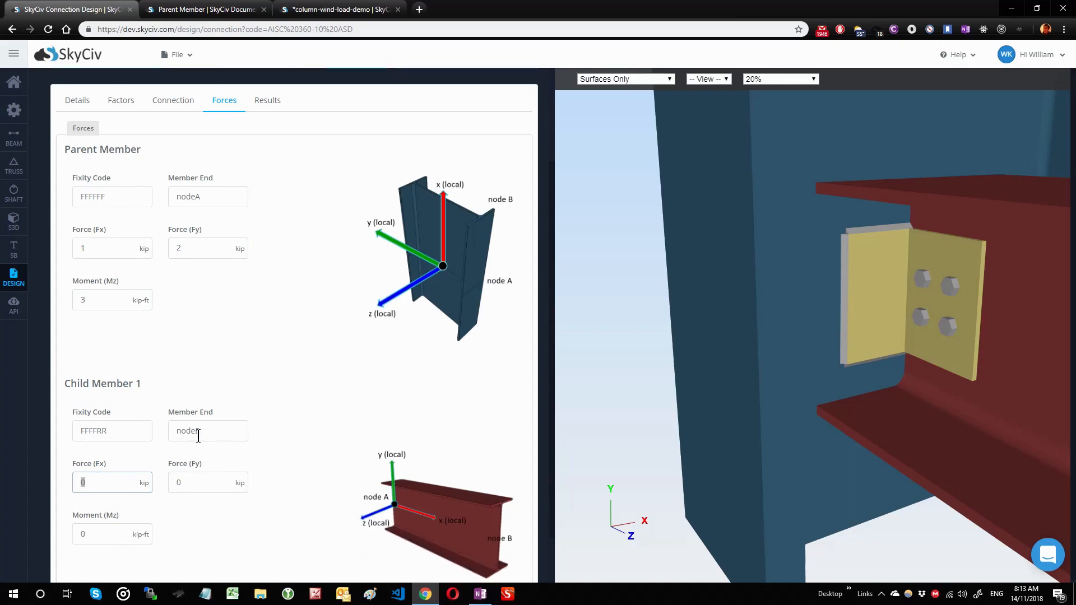
pyautogui.scroll(-1, 205, 457)
pyautogui.write('2')
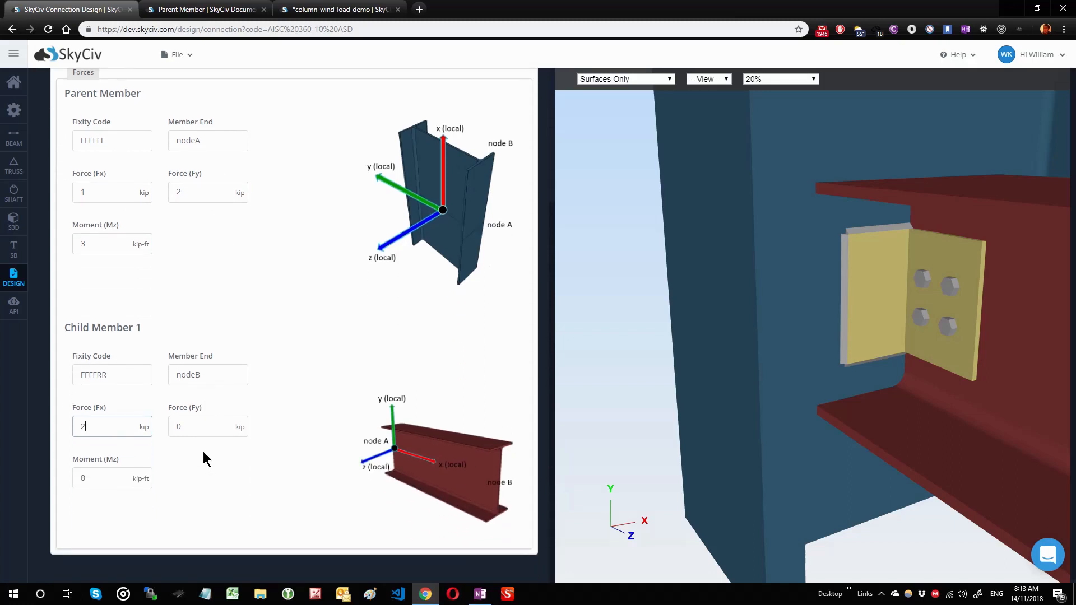
pyautogui.press('Tab')
pyautogui.write('4')
pyautogui.press('Tab')
pyautogui.write('6')
# Review the project details, design factors, connection and forces, and run the design check on the single angle assembly
pyautogui.scroll(3, 213, 437)
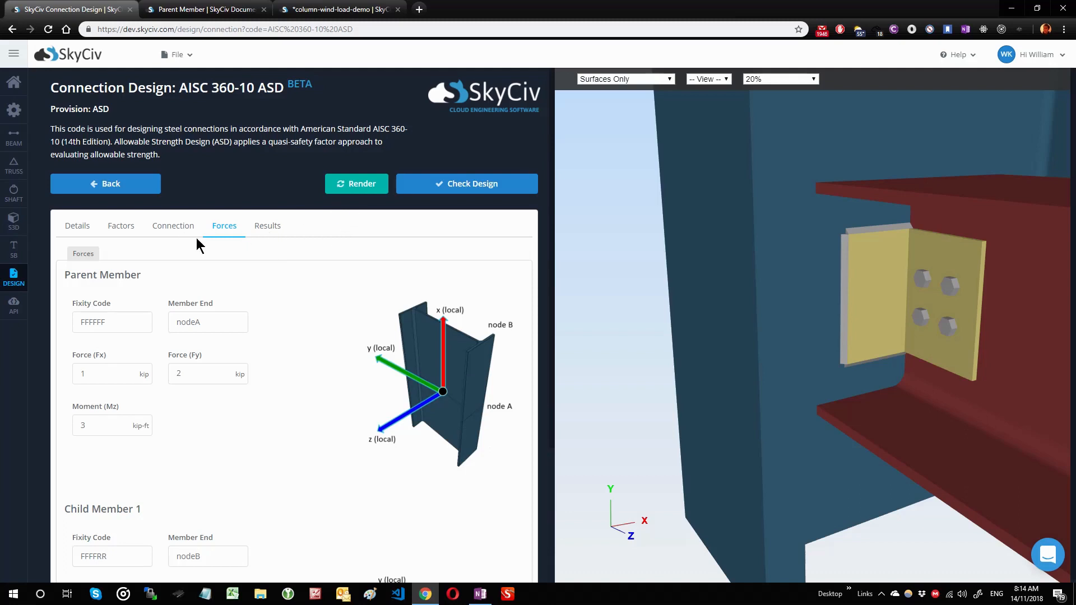
pyautogui.click(72, 231)
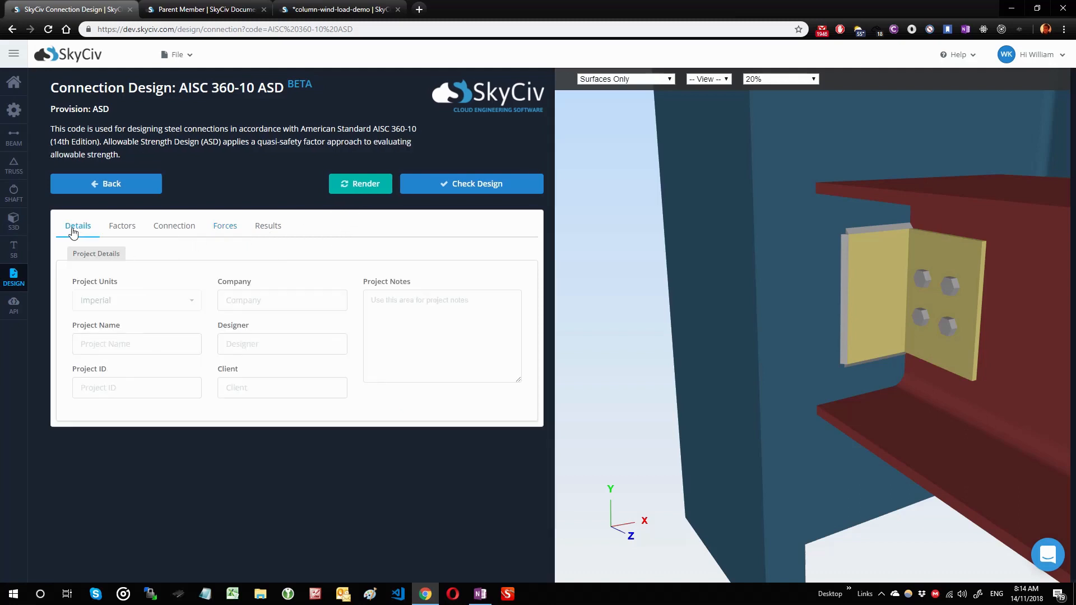
pyautogui.click(132, 232)
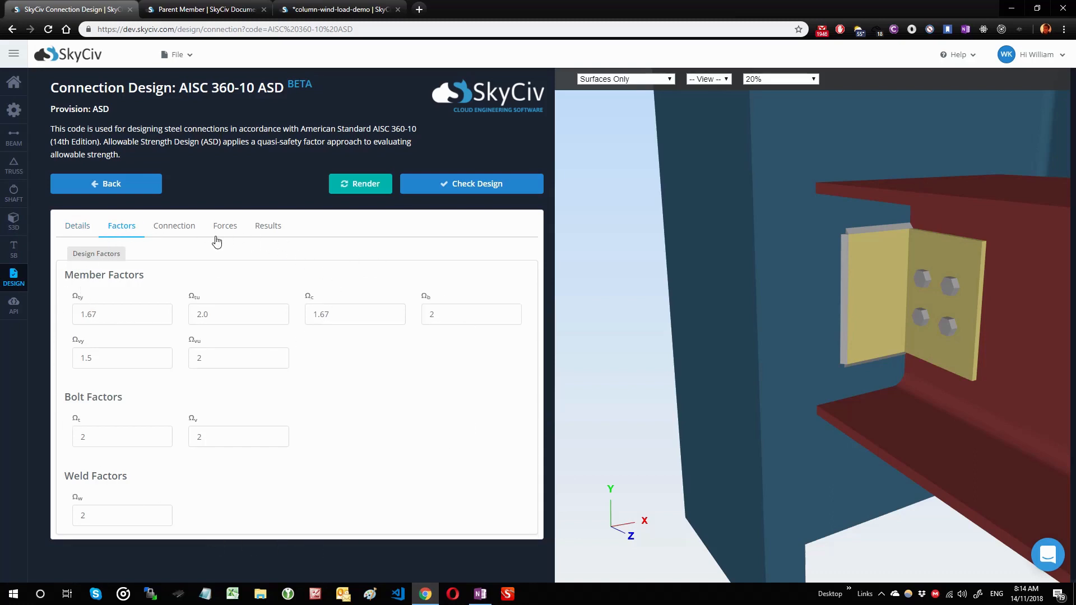
pyautogui.click(169, 236)
pyautogui.click(223, 238)
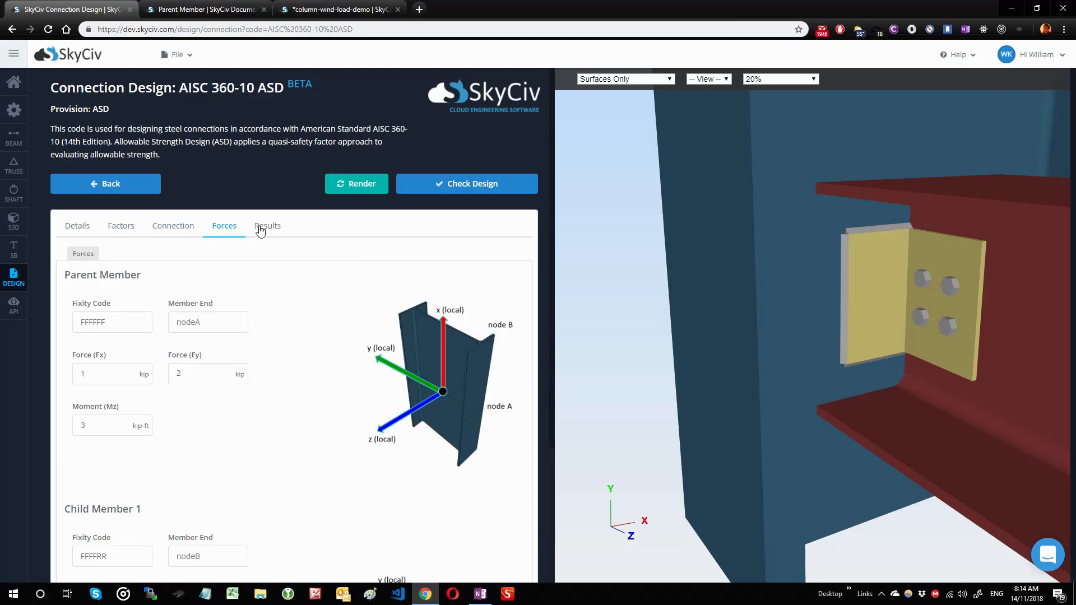
pyautogui.click(260, 227)
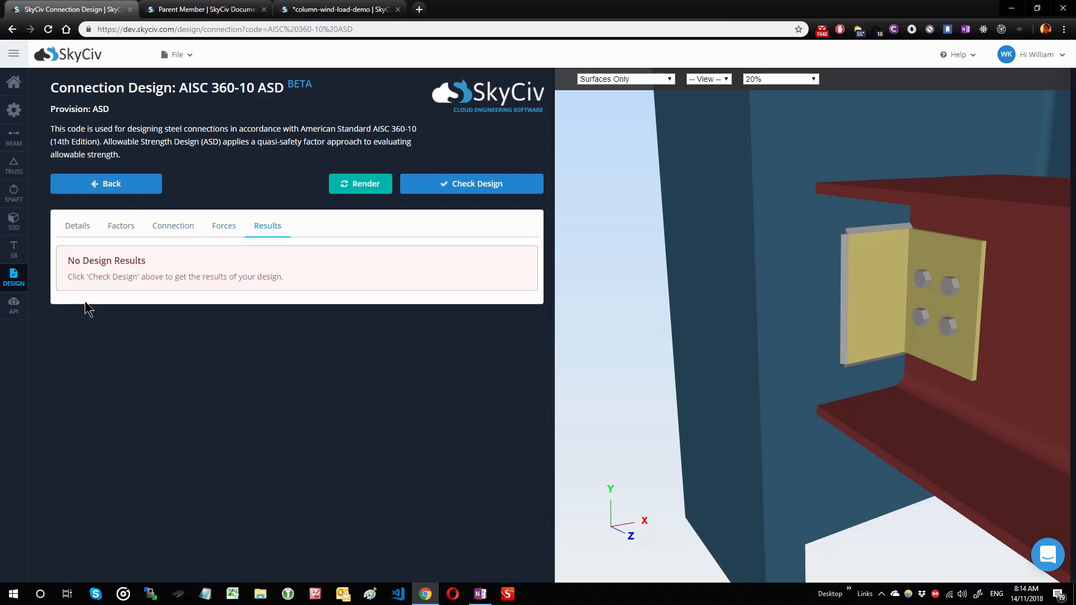
pyautogui.click(478, 186)
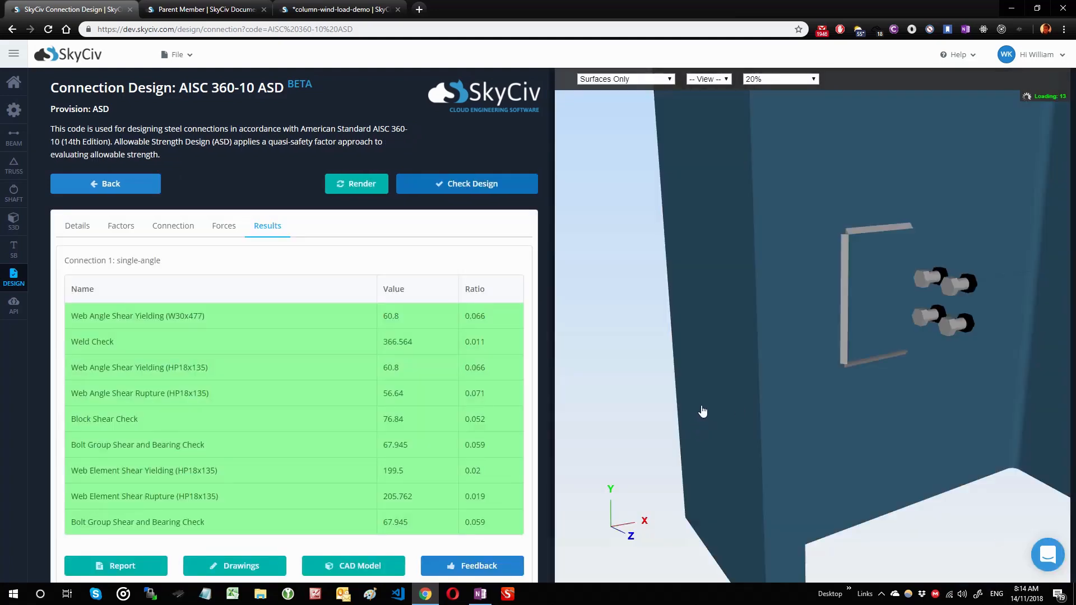
pyautogui.scroll(-1, 291, 336)
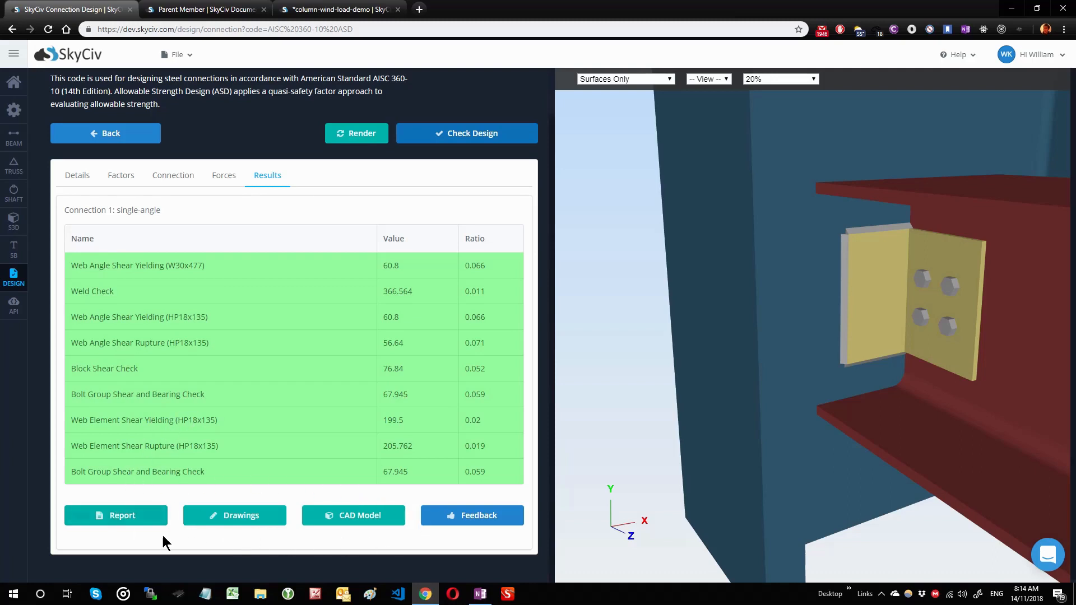
# Generate the design report and save it as Connection Design Report.pdf in the MVP Grant folder
pyautogui.click(124, 522)
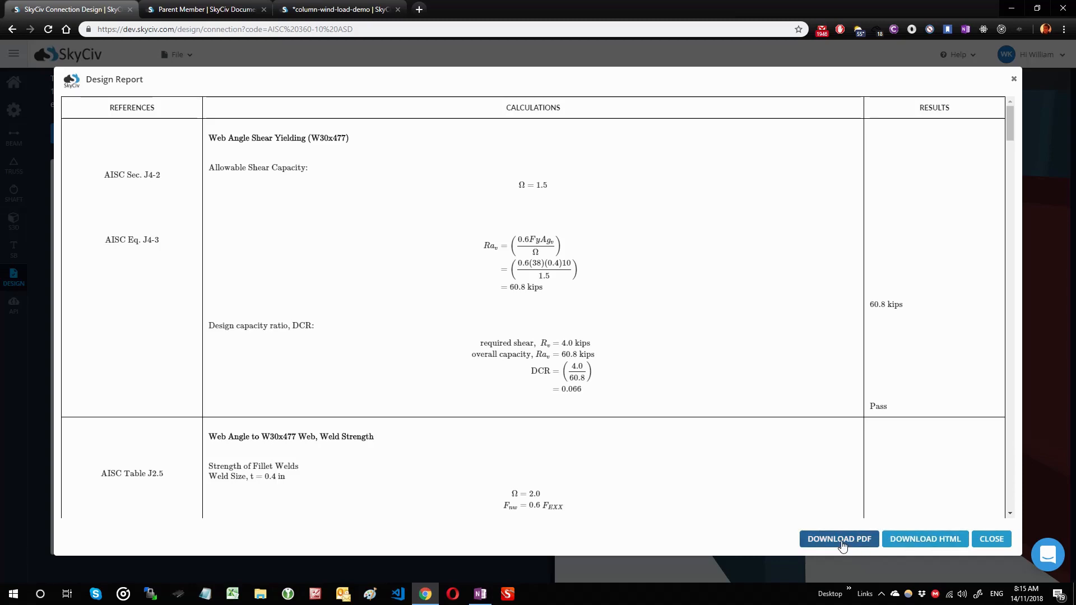
pyautogui.click(840, 539)
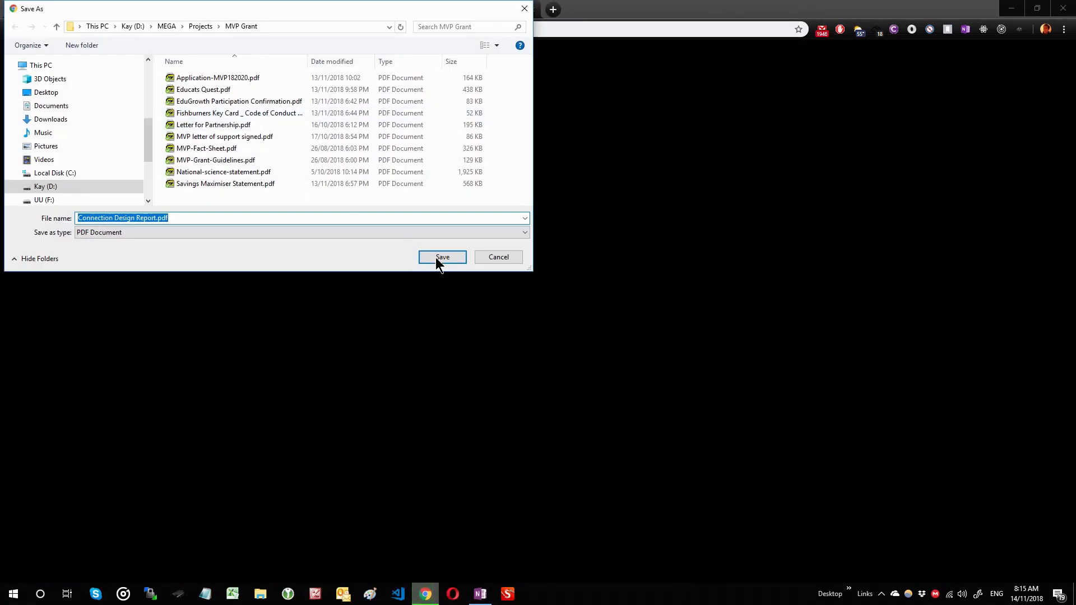
pyautogui.click(441, 258)
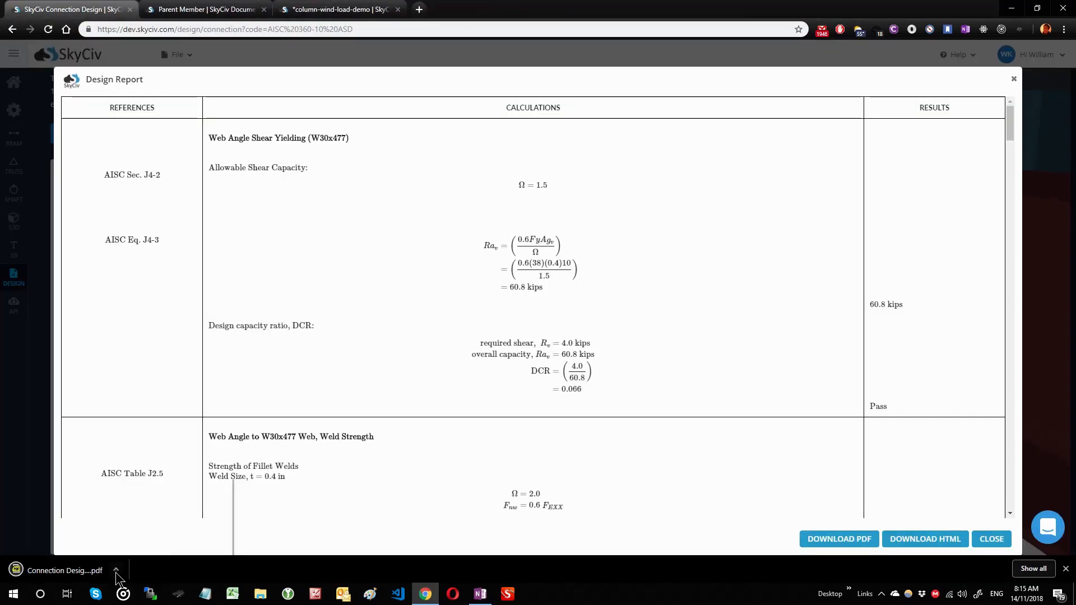
# Open the downloaded PDF report, skim its weld and block shear calculations with their AISC references, and close both report views
pyautogui.click(117, 573)
pyautogui.click(151, 481)
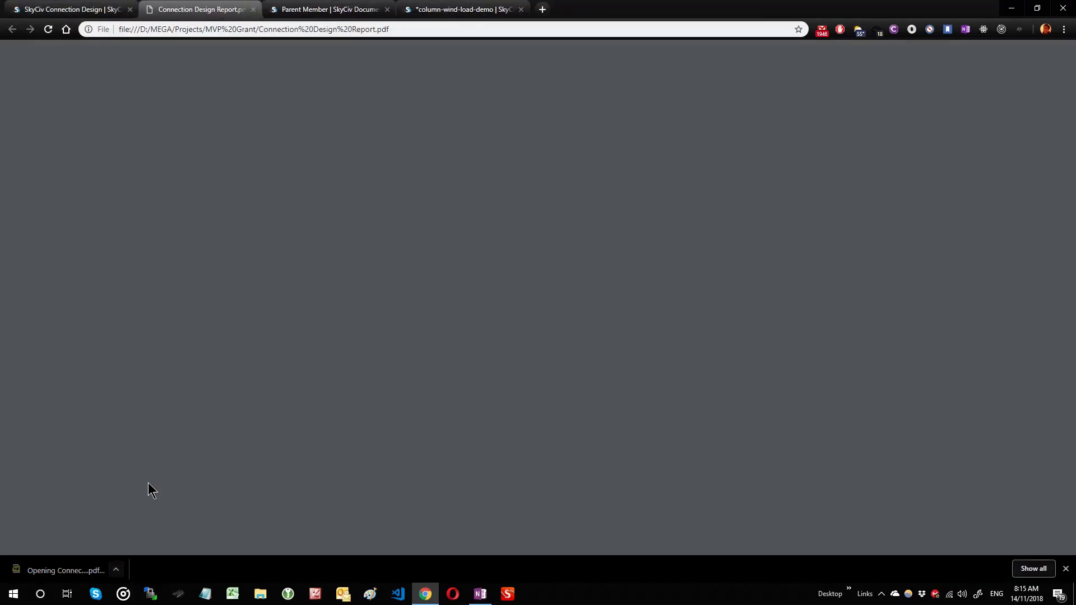
pyautogui.scroll(-12, 224, 274)
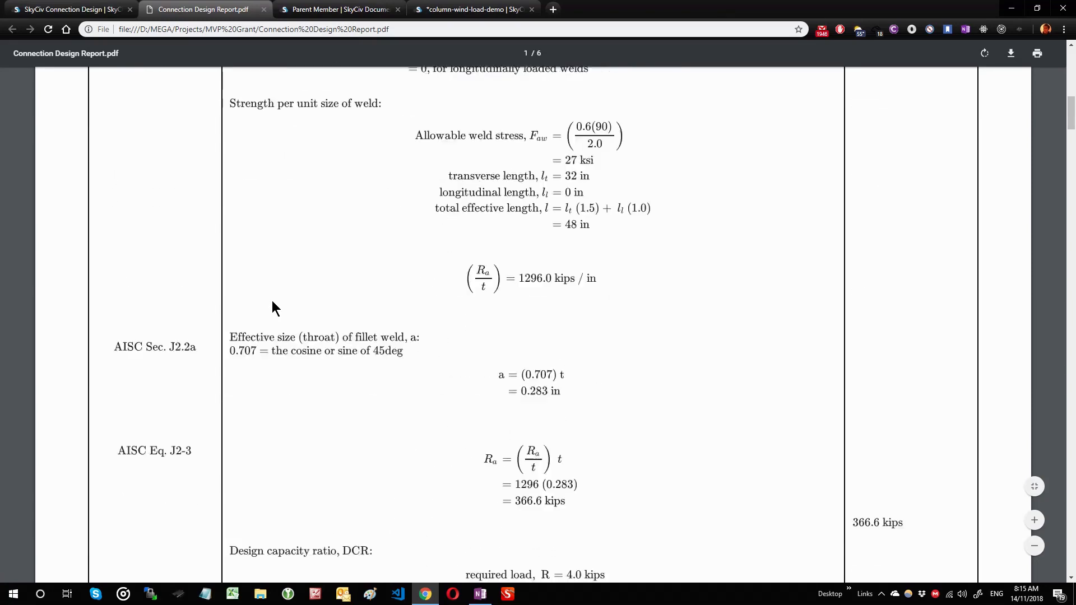
pyautogui.scroll(-15, 273, 302)
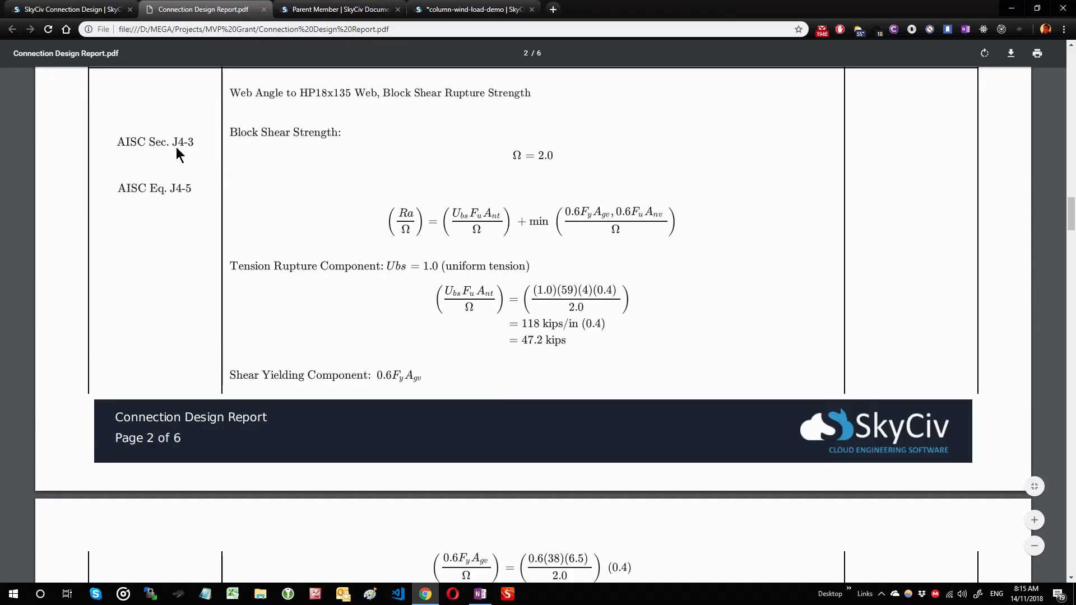
pyautogui.middleClick(201, 7)
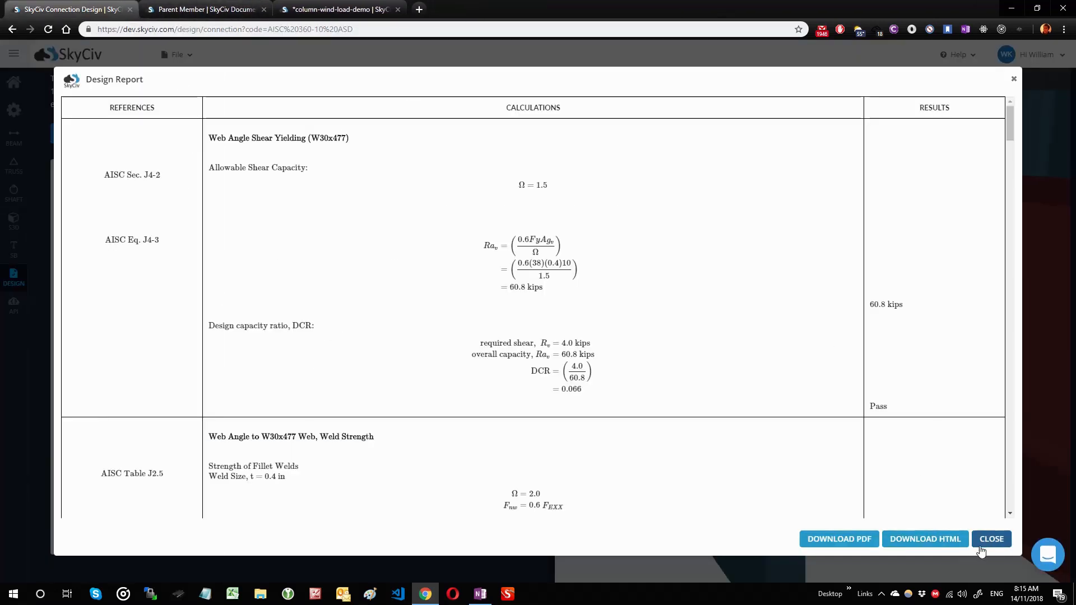
pyautogui.click(991, 539)
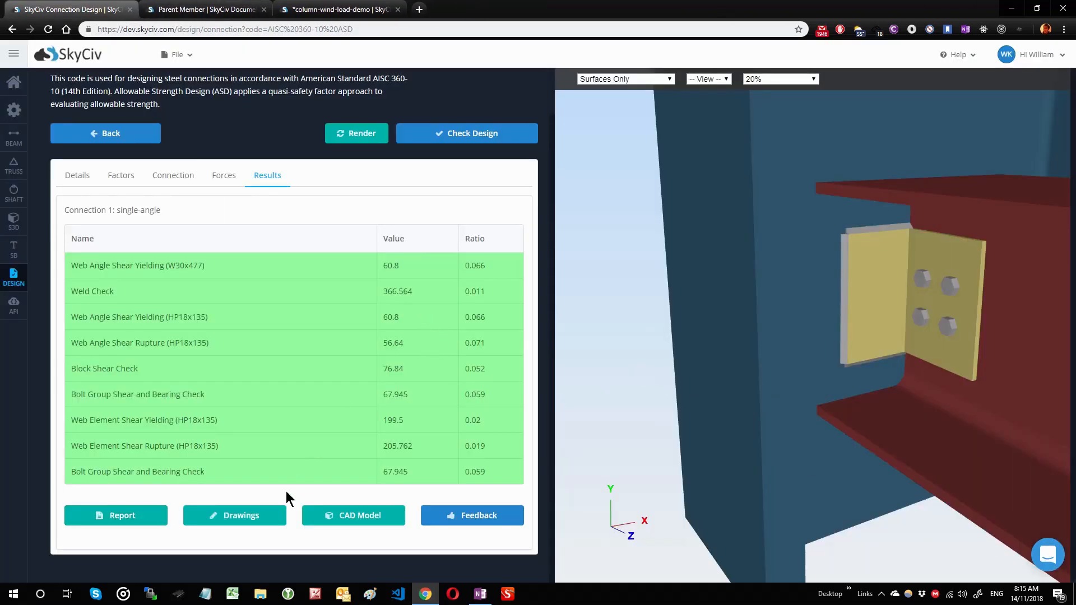
# View the generated engineering drawing of the connection and return to the design results and 3D model
pyautogui.click(228, 530)
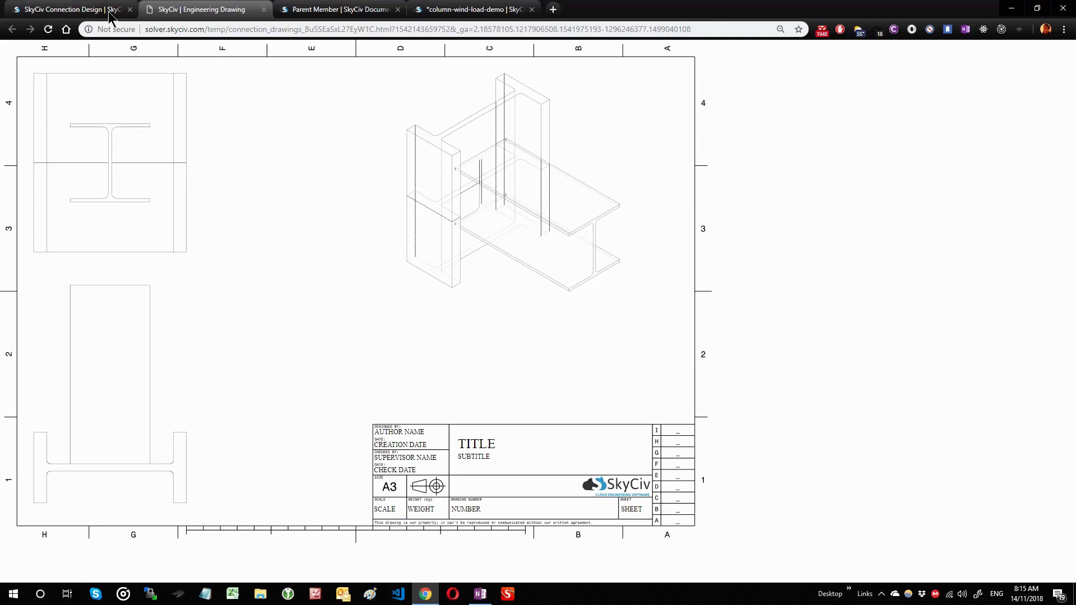
pyautogui.click(81, 8)
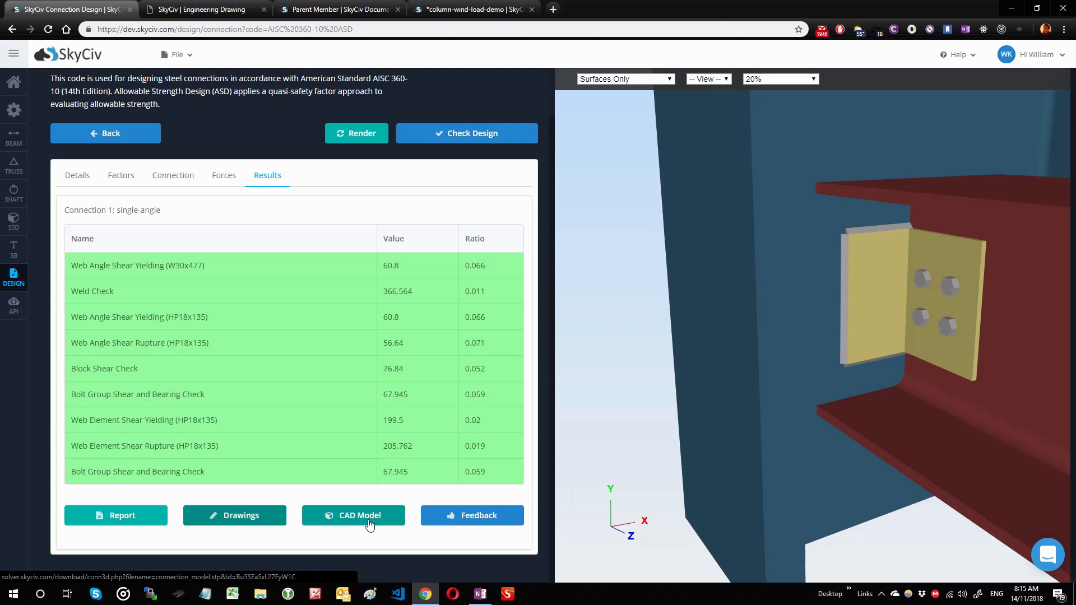
pyautogui.moveTo(805, 360)
pyautogui.mouseDown()
pyautogui.moveTo(714, 367)
pyautogui.moveTo(804, 357)
pyautogui.mouseUp()
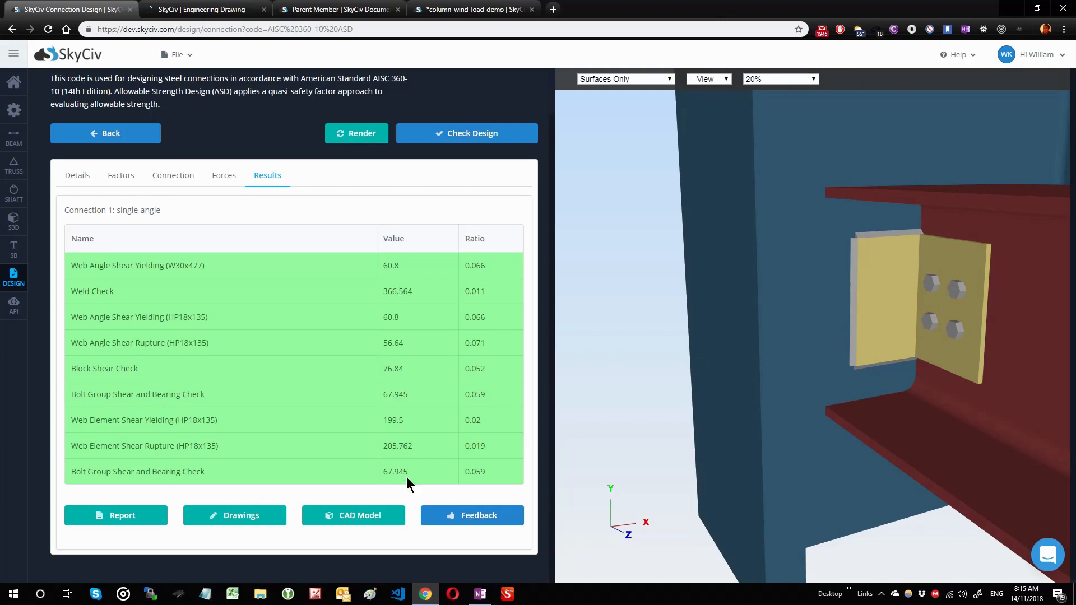
# Export the connection's CAD model and save it as connection_model.stp in the Downloads folder
pyautogui.click(372, 514)
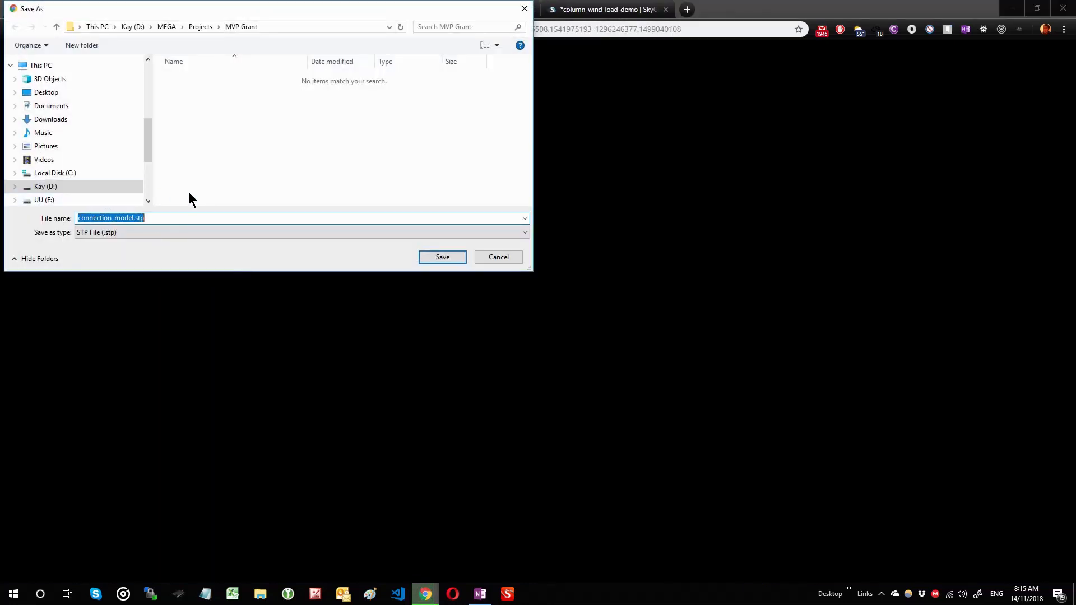
pyautogui.click(44, 66)
pyautogui.click(442, 256)
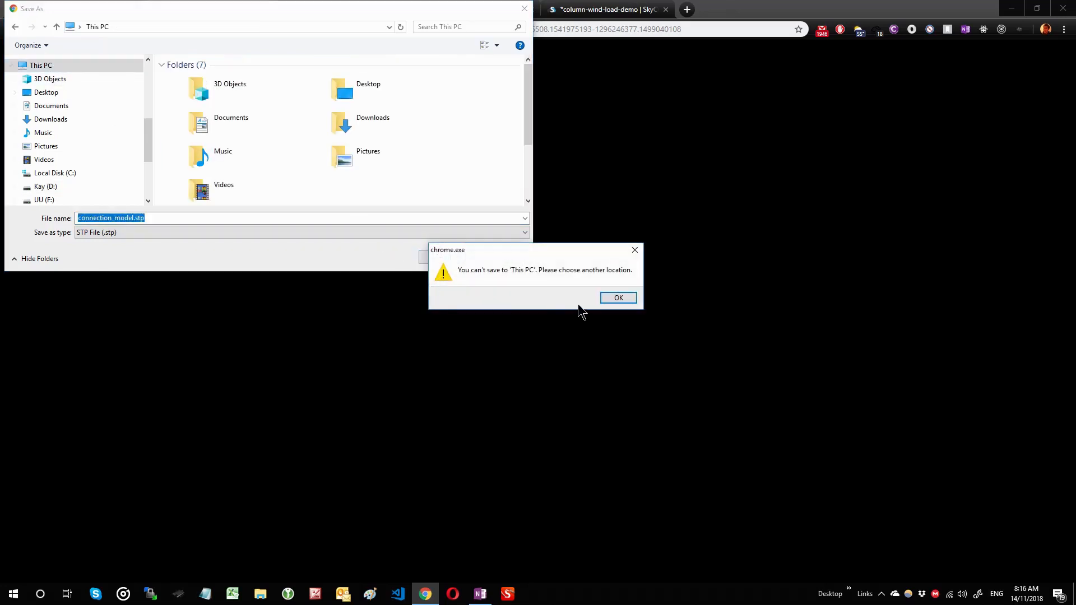
pyautogui.click(623, 301)
pyautogui.scroll(-2, 72, 171)
pyautogui.scroll(3, 70, 140)
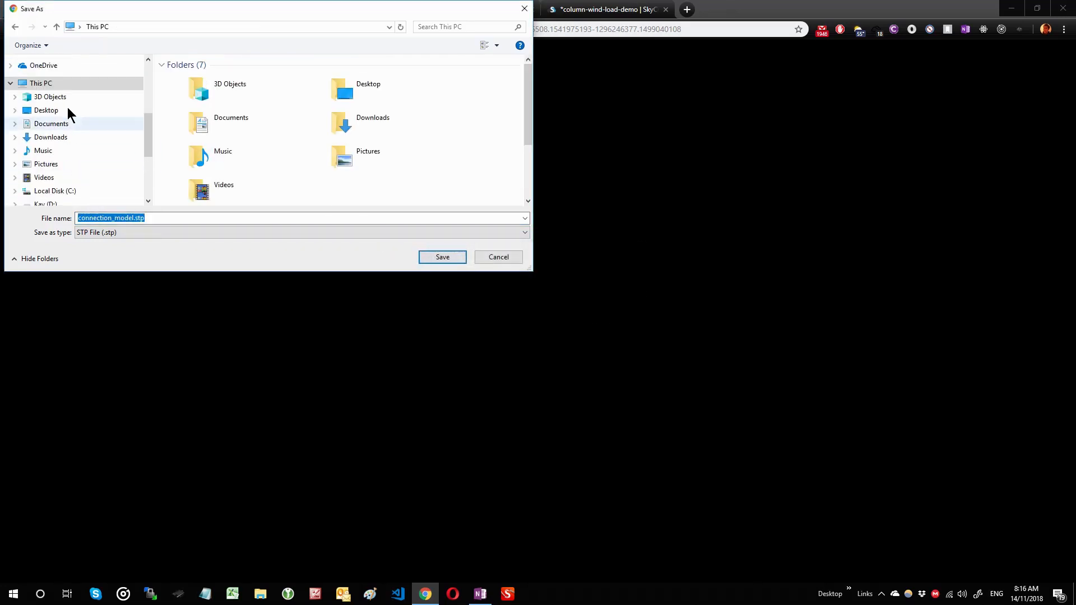
pyautogui.click(51, 137)
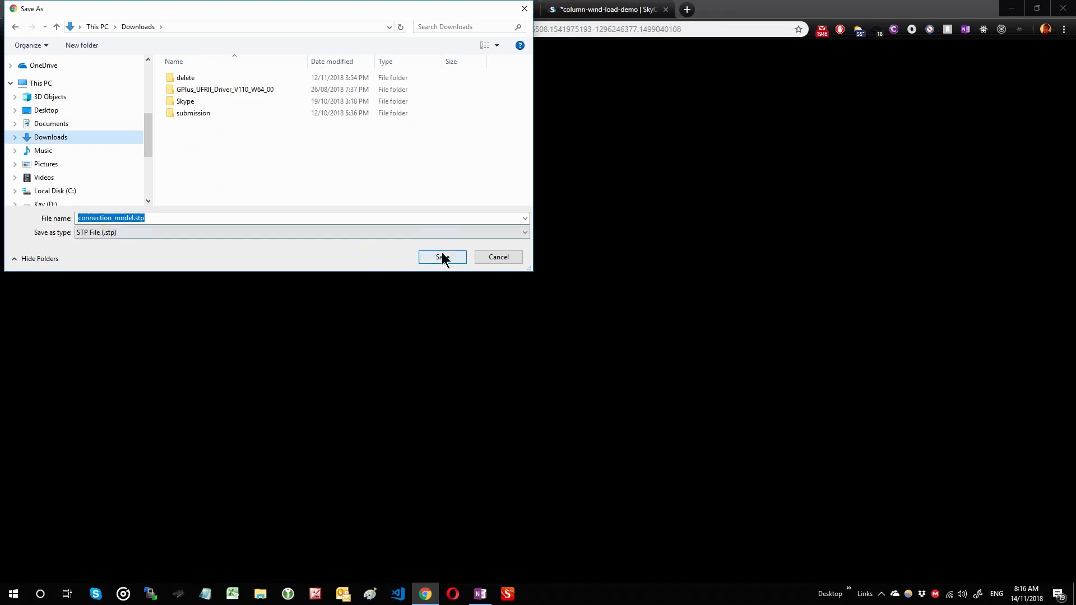
pyautogui.click(442, 257)
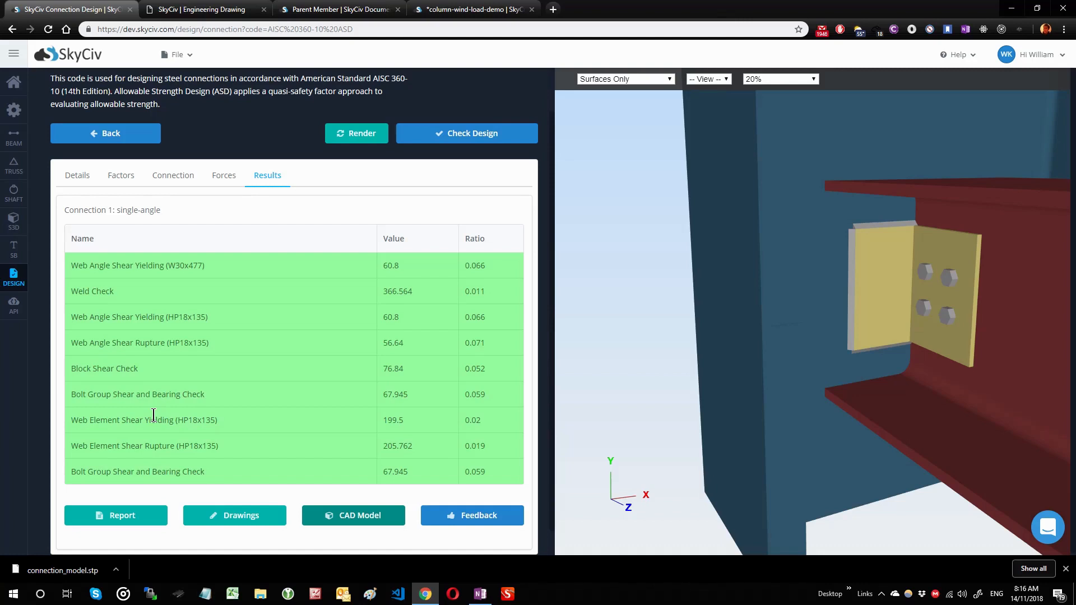
# Return to the connection assembly list and add a W to W Single Plate shear connection under AISC 360-10 ASD
pyautogui.click(80, 179)
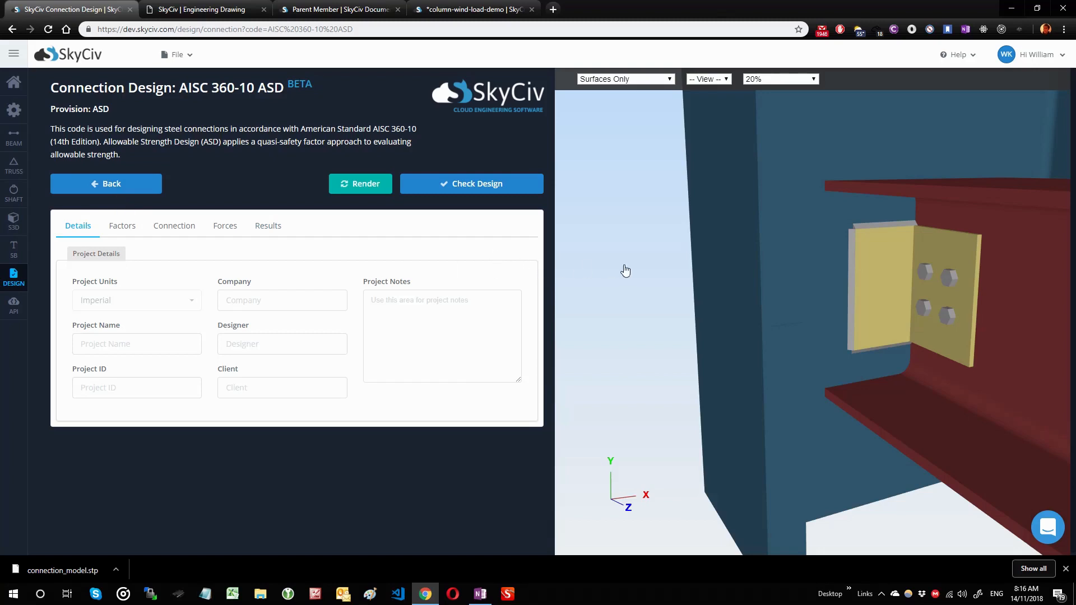
pyautogui.moveTo(881, 275)
pyautogui.mouseDown()
pyautogui.moveTo(845, 277)
pyautogui.moveTo(884, 276)
pyautogui.mouseUp()
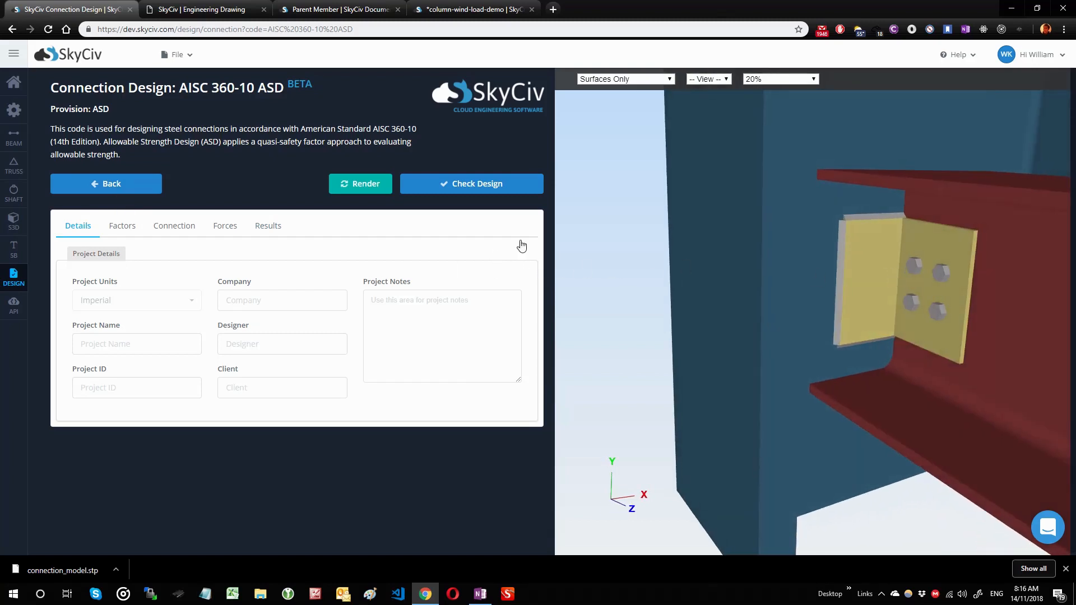
pyautogui.click(147, 184)
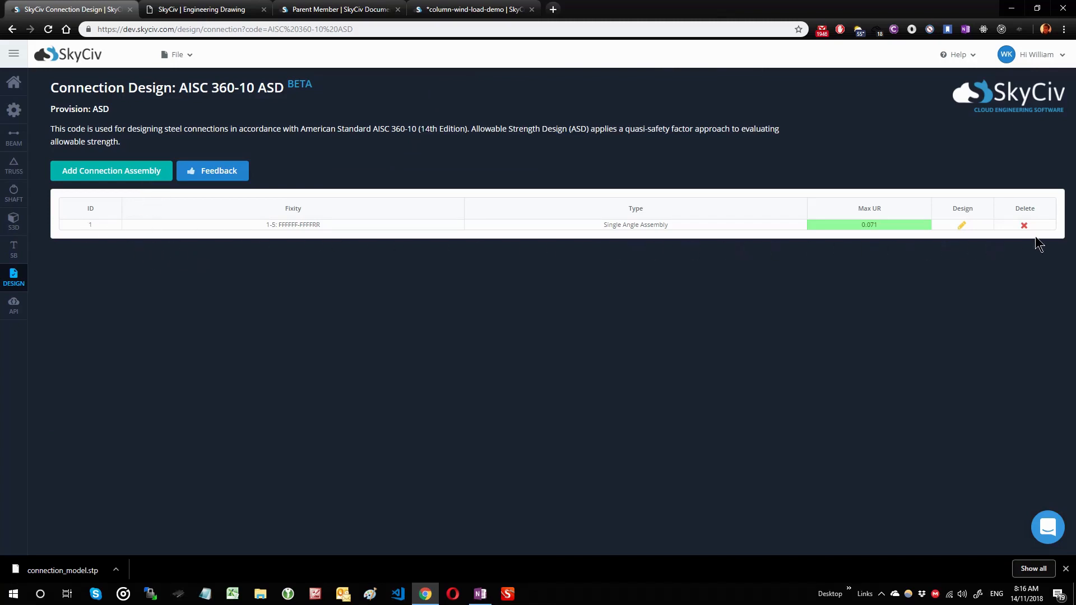
pyautogui.click(112, 173)
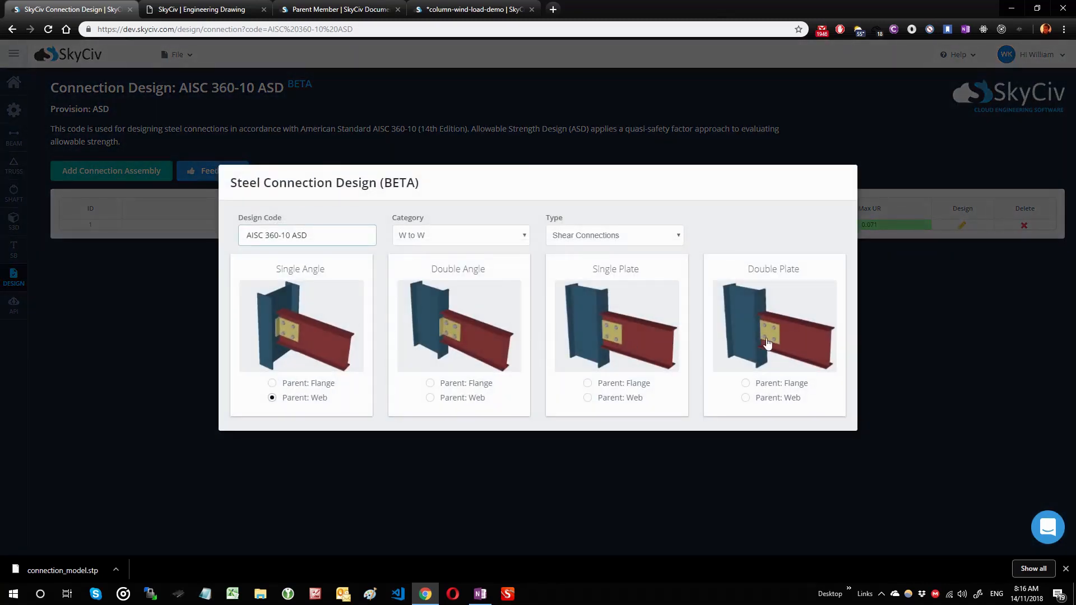
pyautogui.click(631, 343)
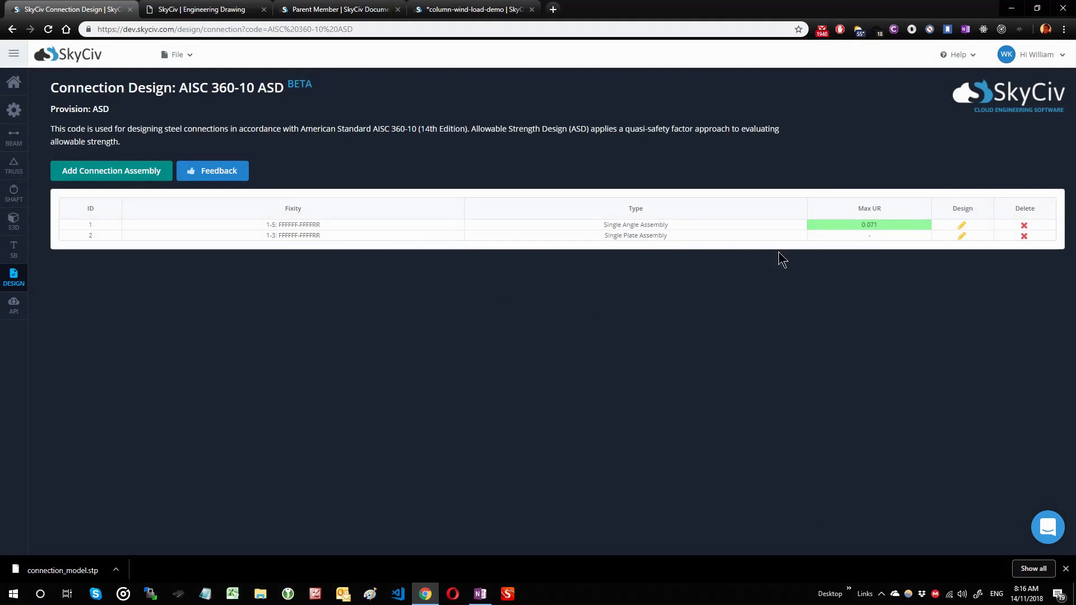
# Open the Single Plate Assembly for design, render it, and inspect its connection layout and 3D model
pyautogui.moveTo(605, 226); pyautogui.dragTo(680, 226)
pyautogui.click(605, 235)
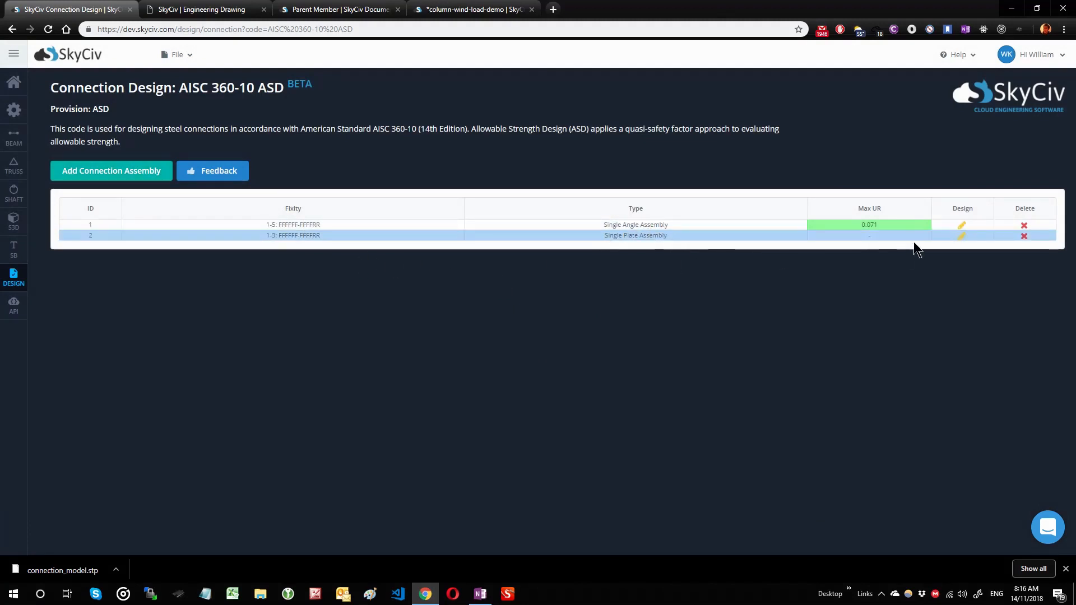
pyautogui.click(962, 236)
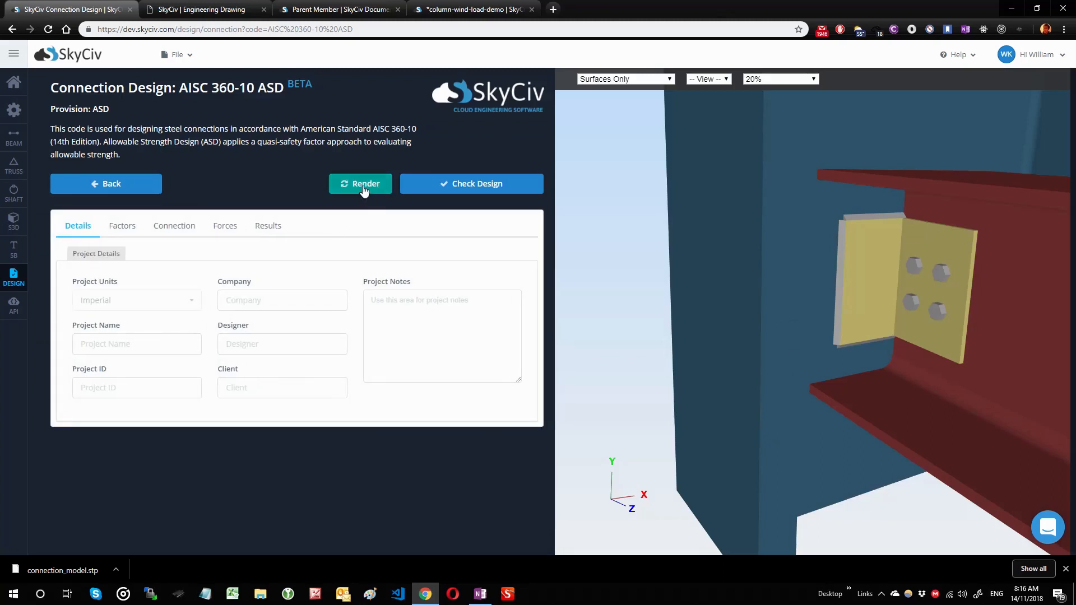
pyautogui.click(364, 188)
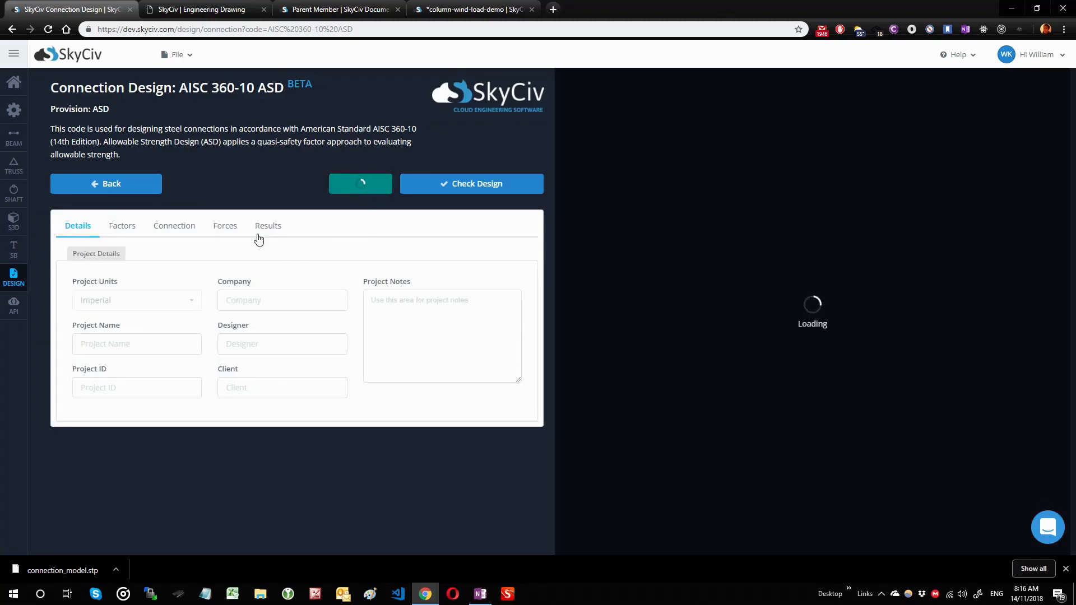
pyautogui.click(187, 228)
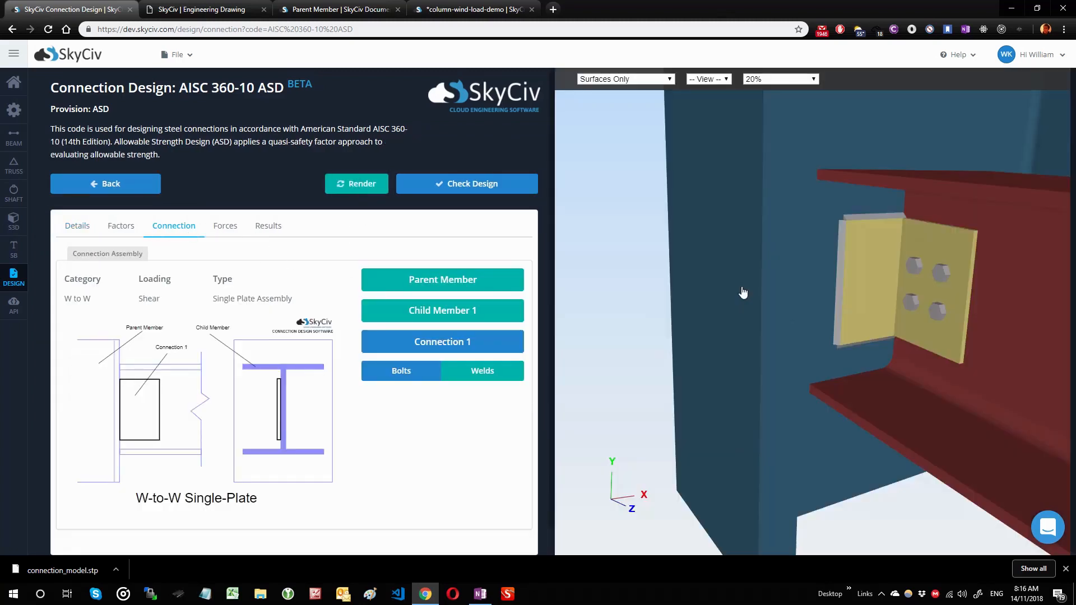
pyautogui.moveTo(894, 288); pyautogui.dragTo(779, 321)
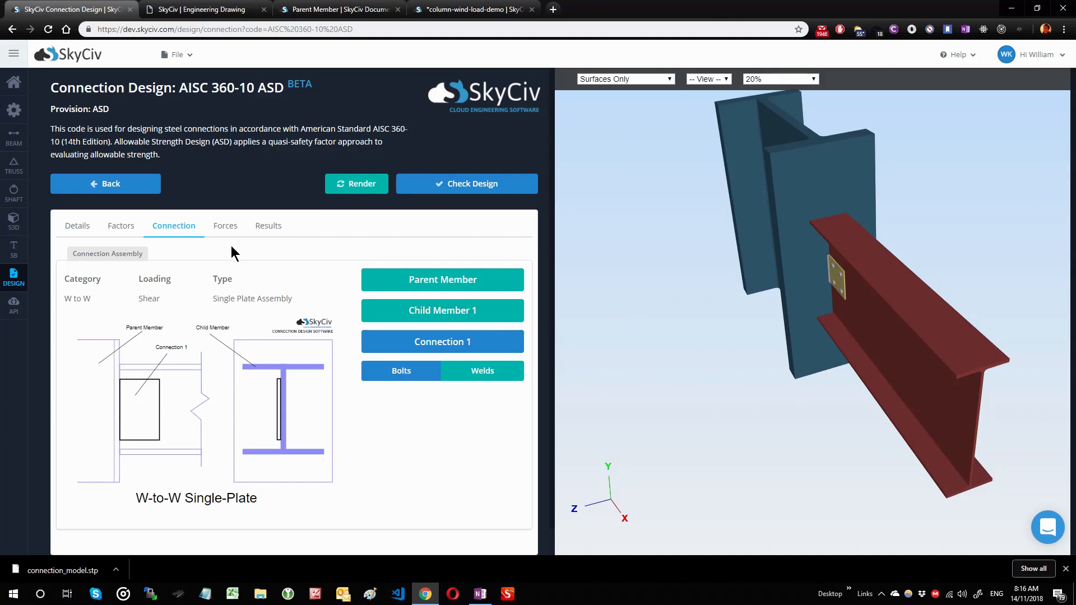
# Set the parent member's forces to Fx 1 kip and Fy 4 kip, with moment Mz 2 kip-ft
pyautogui.click(230, 225)
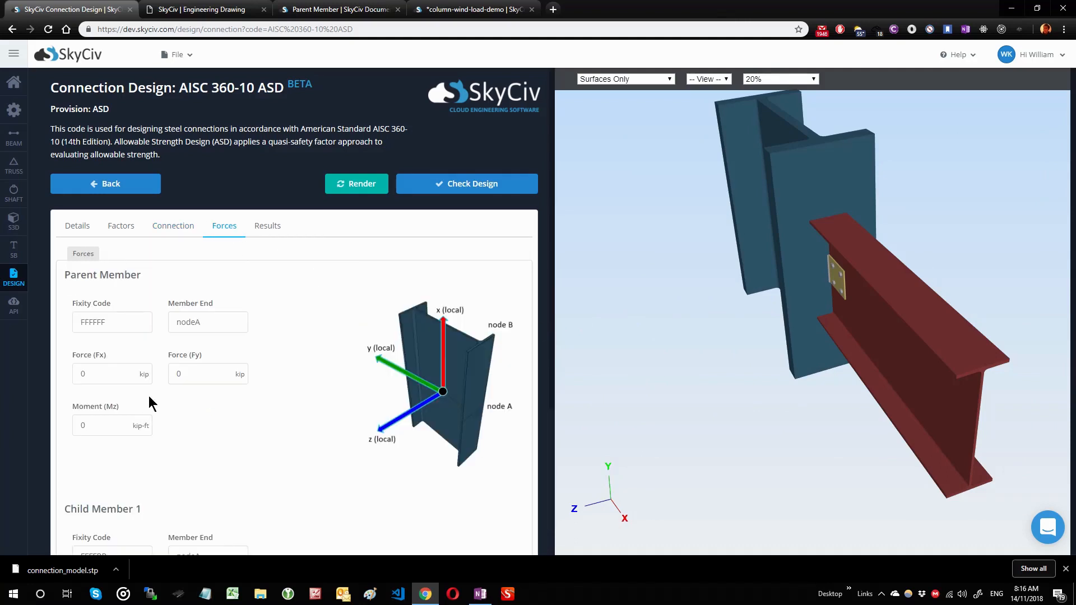
pyautogui.scroll(-3, 110, 217)
pyautogui.doubleClick(103, 208)
pyautogui.write('1')
pyautogui.click(187, 205)
pyautogui.doubleClick(187, 204)
pyautogui.write('4')
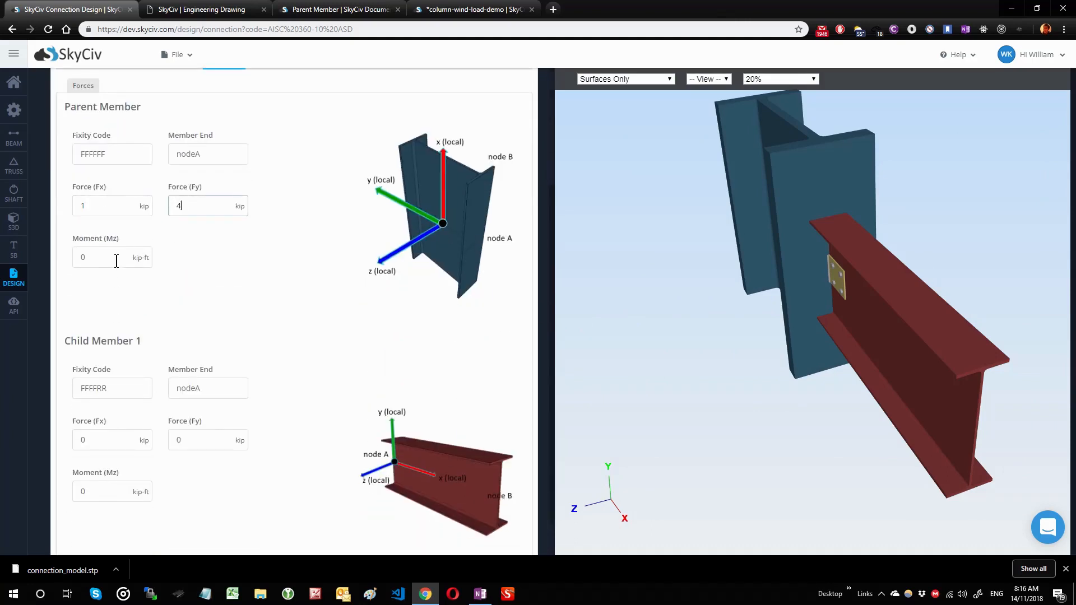
pyautogui.doubleClick(114, 261)
pyautogui.write('2')
# Set Child Member 1's forces to Fx 2 kip and Fy 3 kip, with moment Mz 4 kip-ft
pyautogui.doubleClick(107, 445)
pyautogui.write('2')
pyautogui.doubleClick(206, 442)
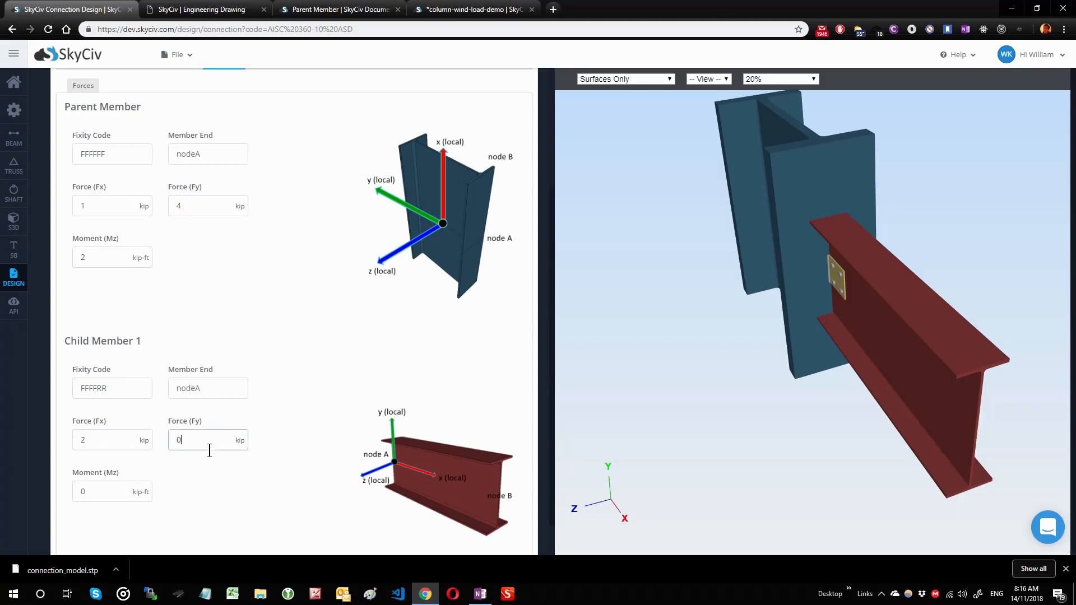
pyautogui.write('3')
pyautogui.doubleClick(120, 493)
pyautogui.write('4')
# Run the design check on the single plate connection and inspect its results and 3D model
pyautogui.scroll(5, 225, 420)
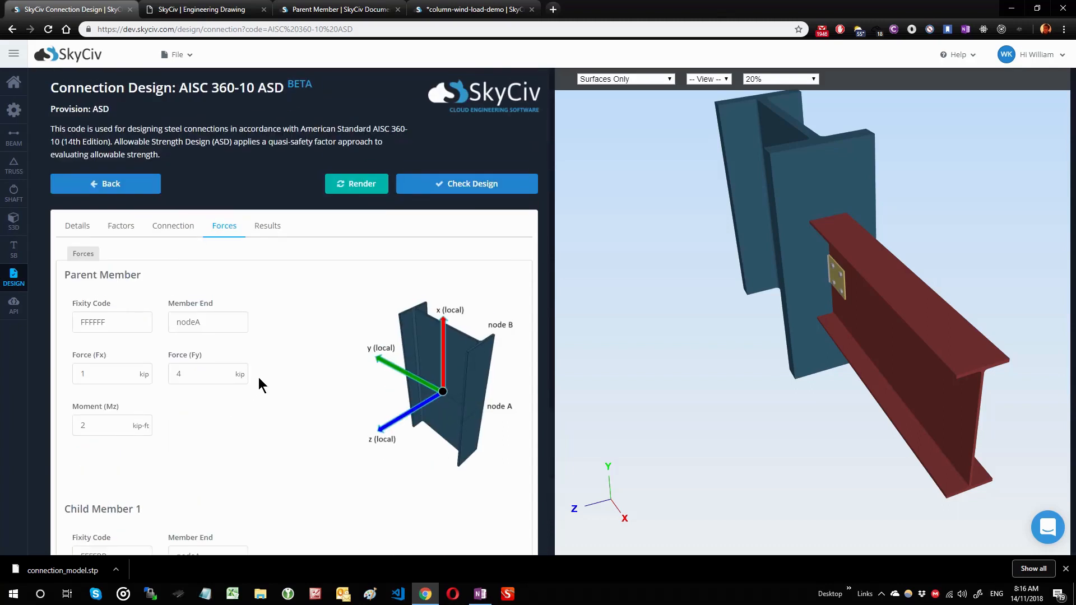
pyautogui.click(456, 192)
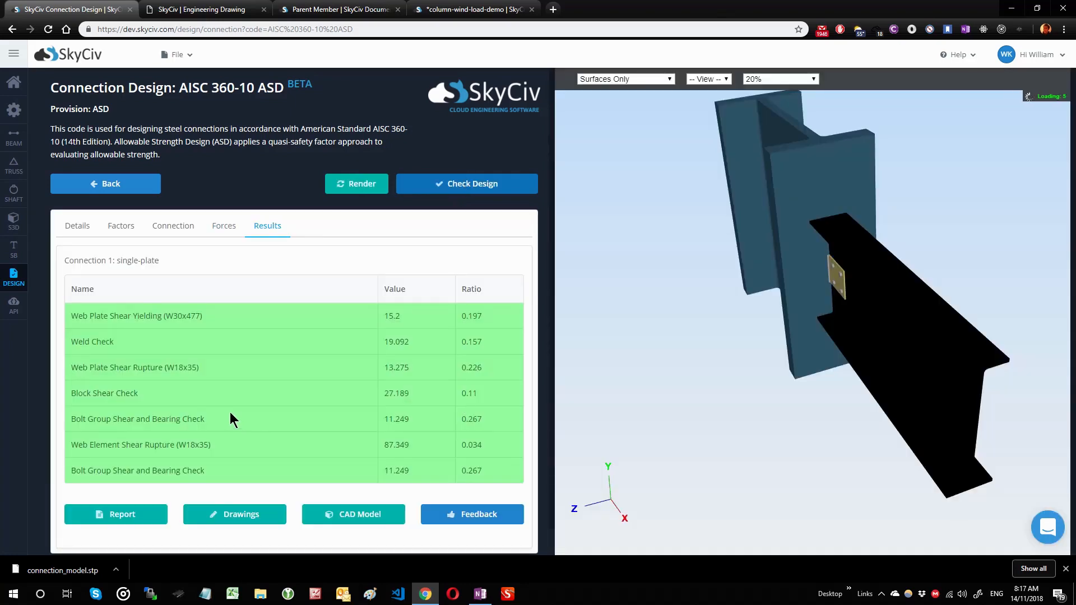
pyautogui.moveTo(724, 351); pyautogui.dragTo(775, 350)
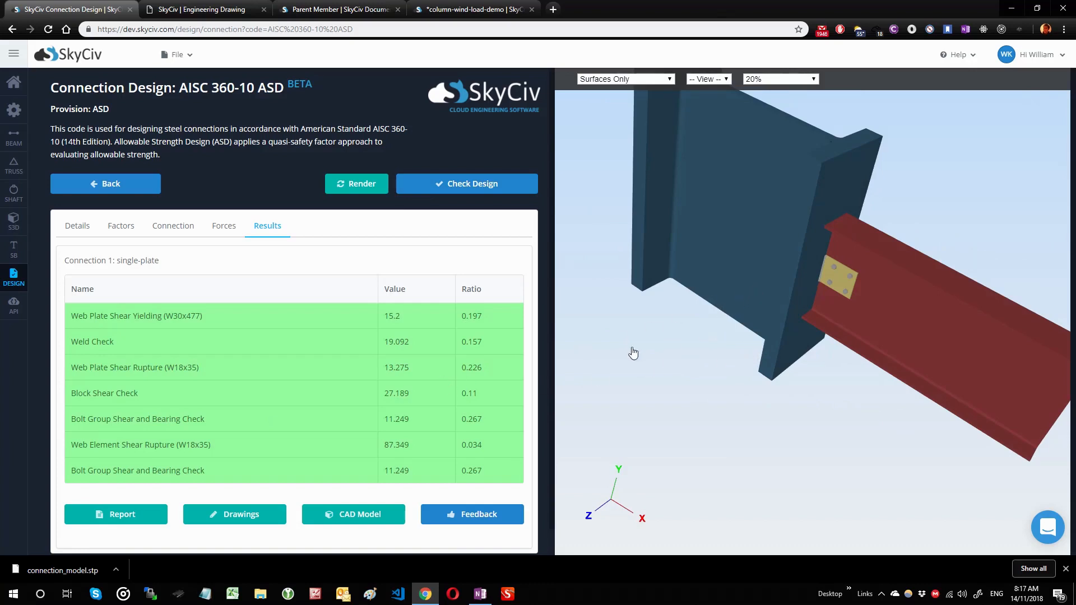
# Return to the connection assembly list and save the project as connection_design_demo
pyautogui.click(130, 188)
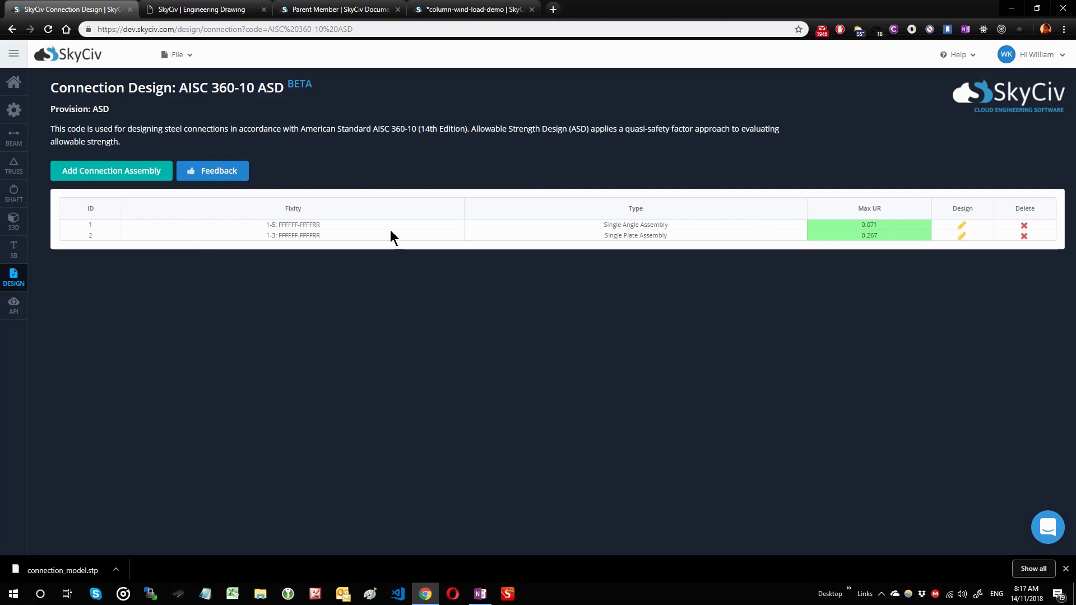
pyautogui.click(177, 56)
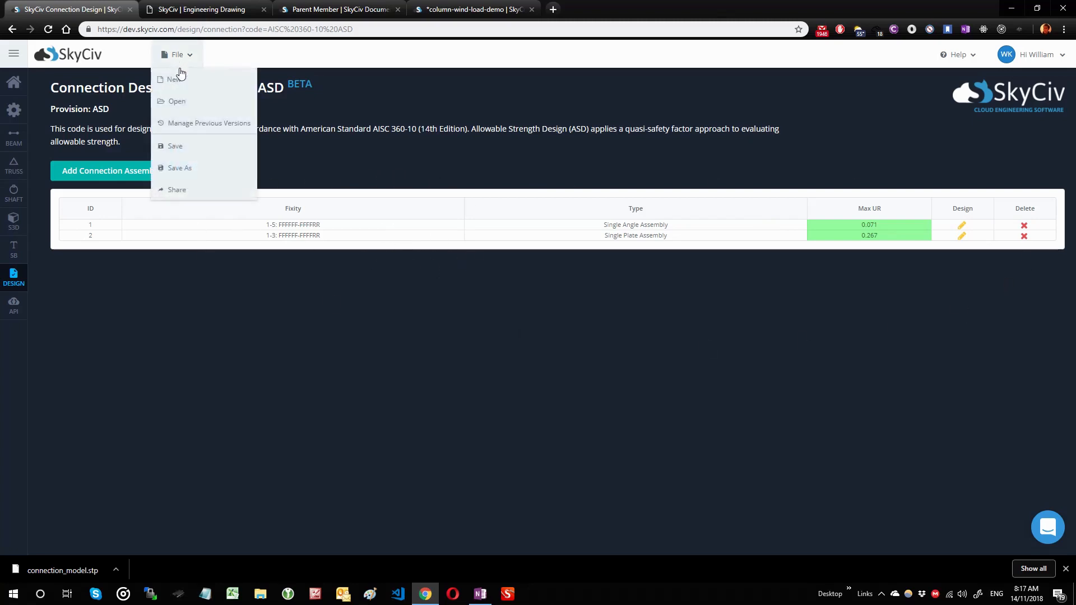
pyautogui.click(186, 149)
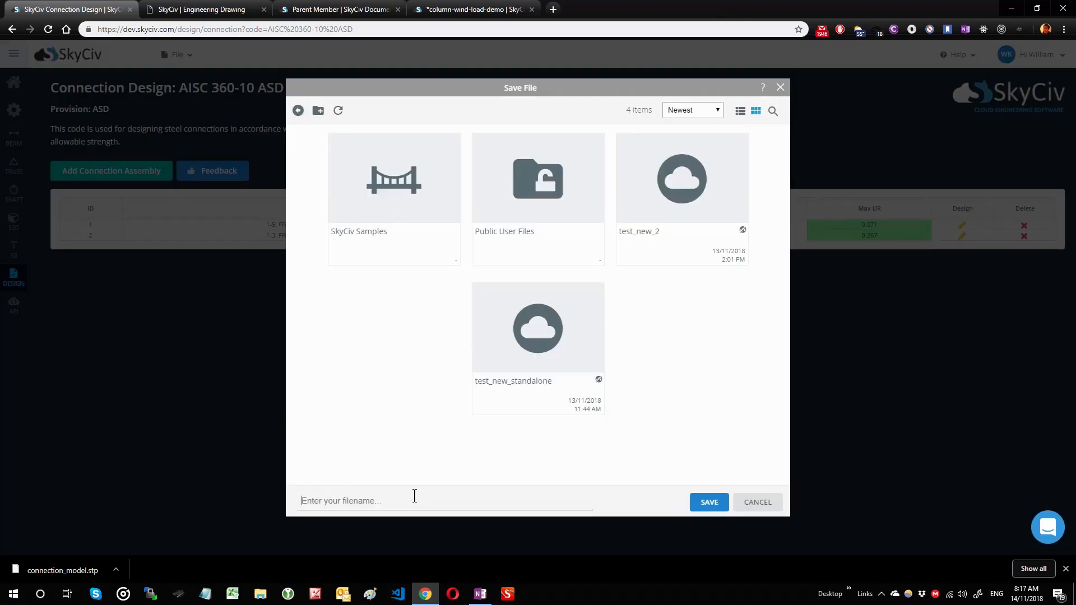
pyautogui.write('connection_design_demo')
pyautogui.click(705, 502)
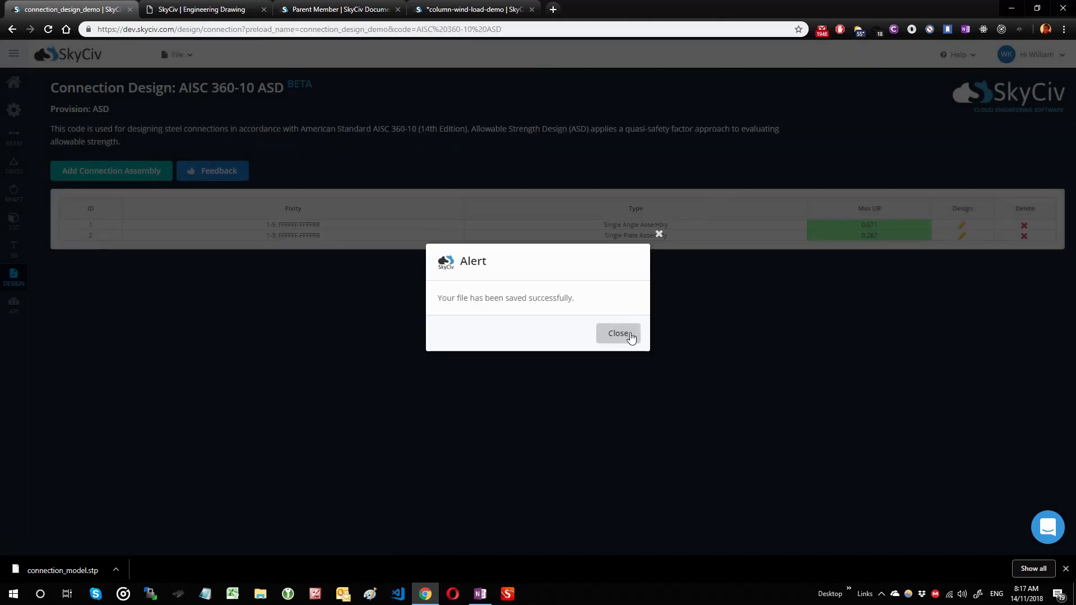
pyautogui.click(628, 333)
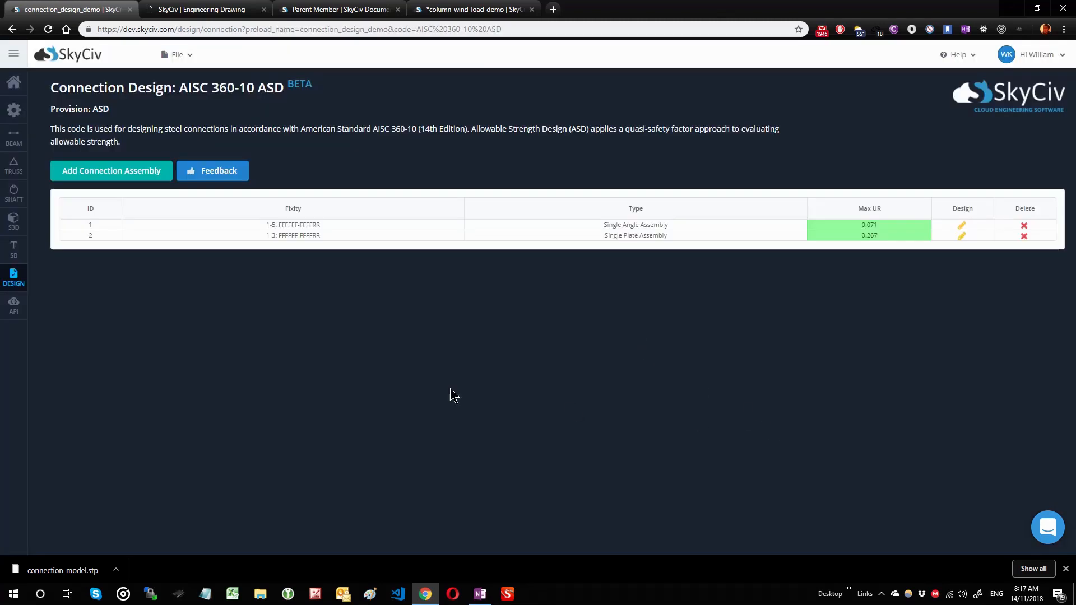
# Start a new steel connection design session from the design modules page using the AISC 360-10 ASD code
pyautogui.click(13, 277)
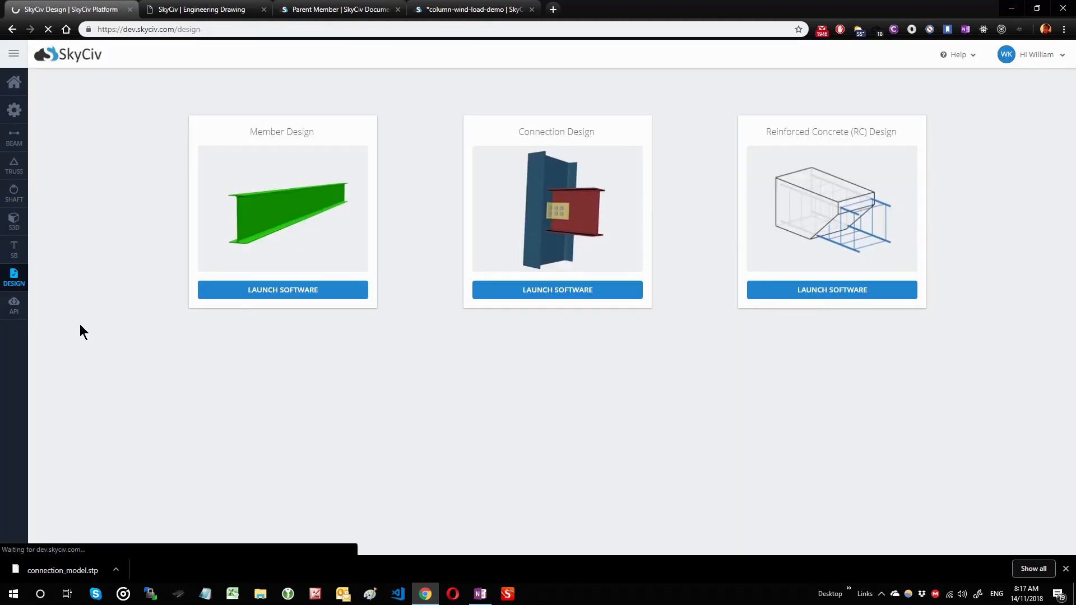
pyautogui.click(537, 290)
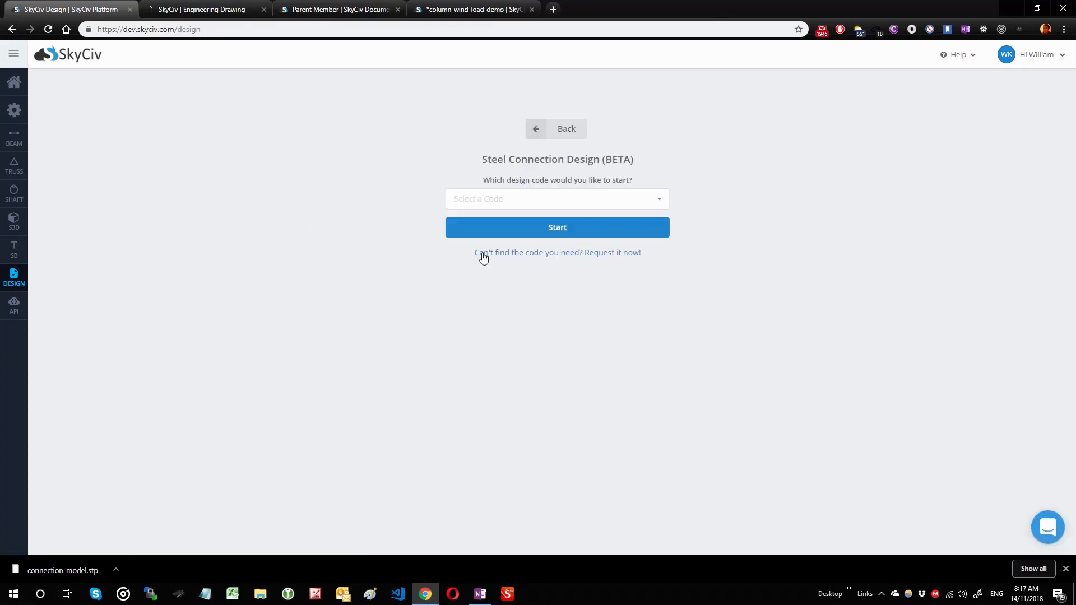
pyautogui.click(508, 203)
pyautogui.click(501, 220)
pyautogui.click(496, 230)
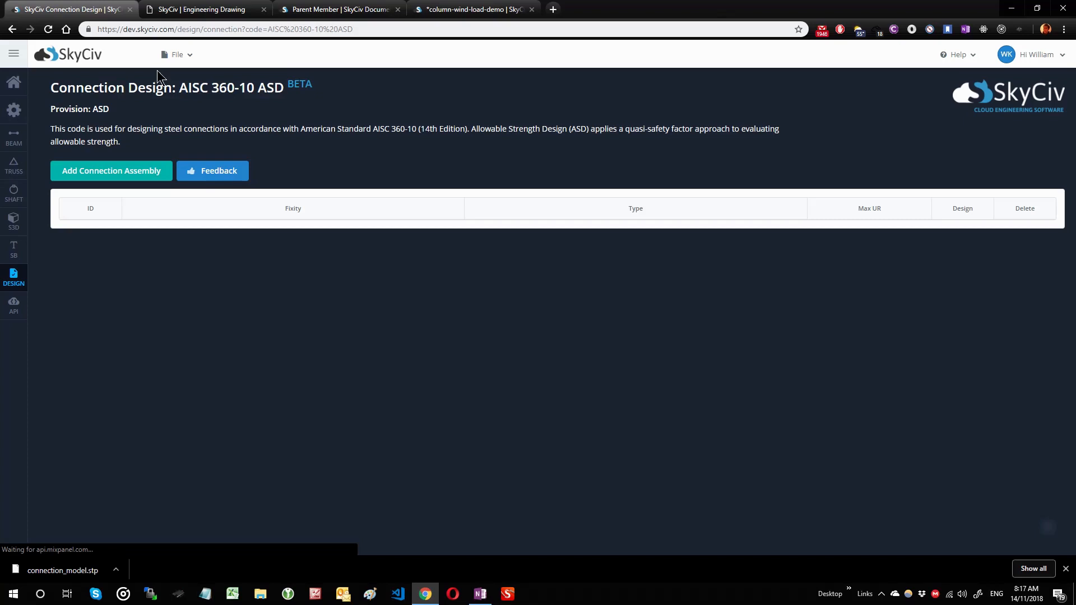
# Open the saved connection_design_demo file
pyautogui.click(177, 55)
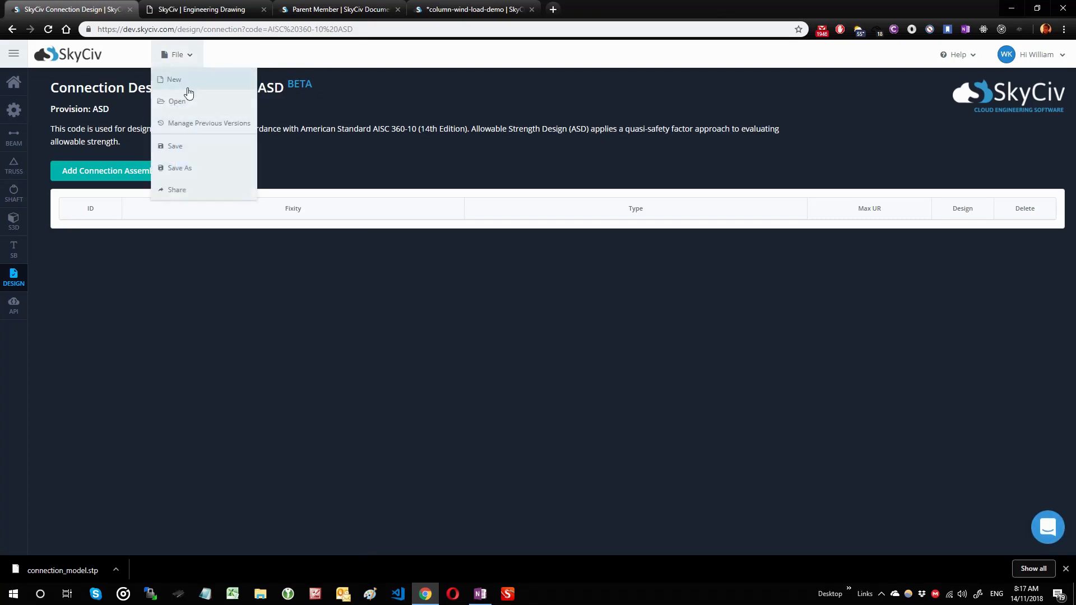
pyautogui.click(187, 103)
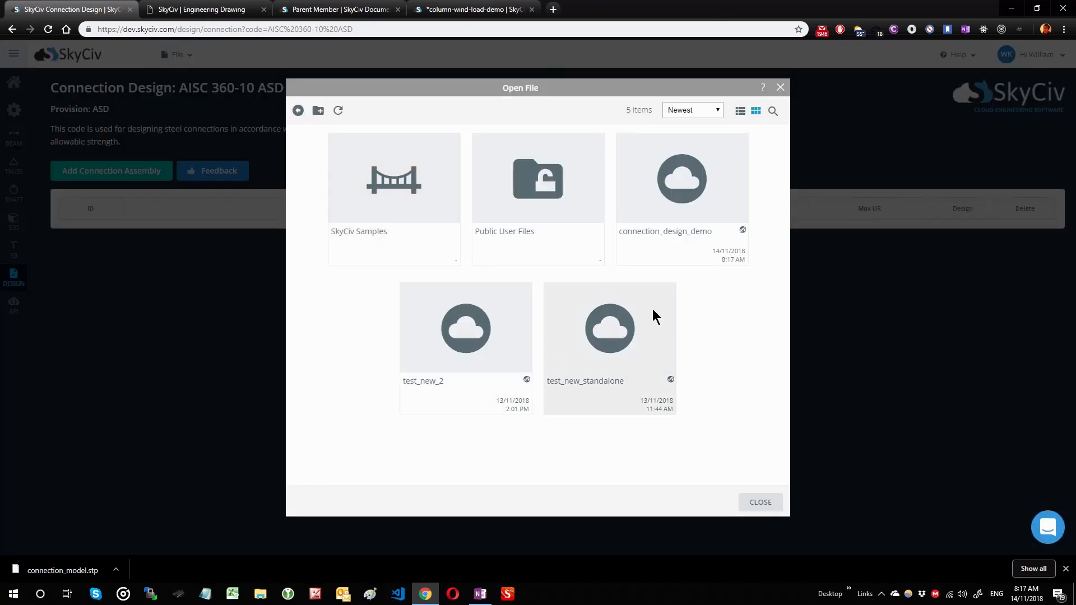
pyautogui.click(685, 180)
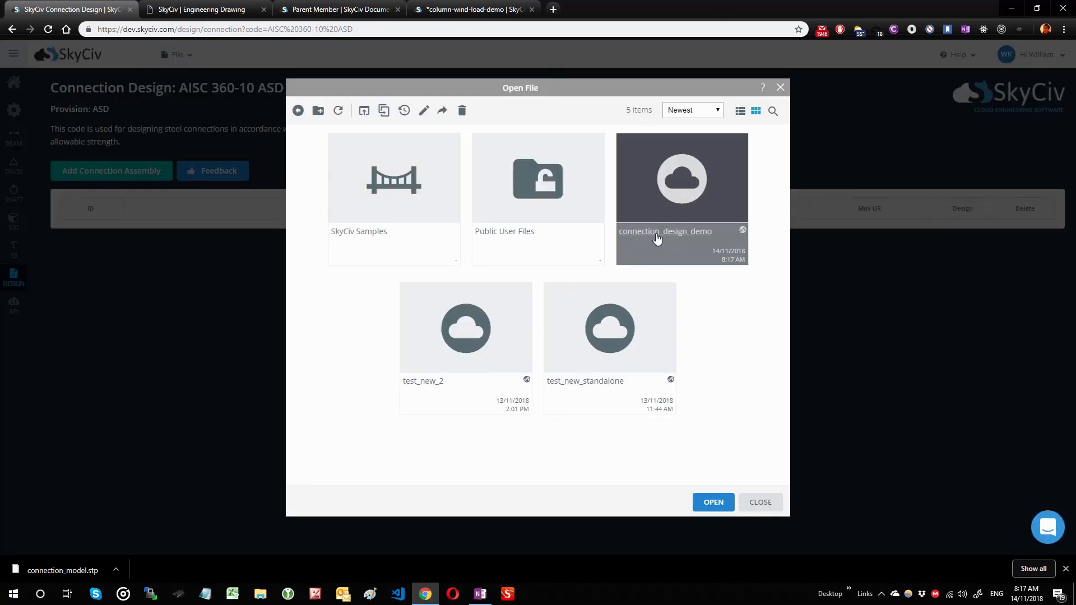
pyautogui.doubleClick(697, 234)
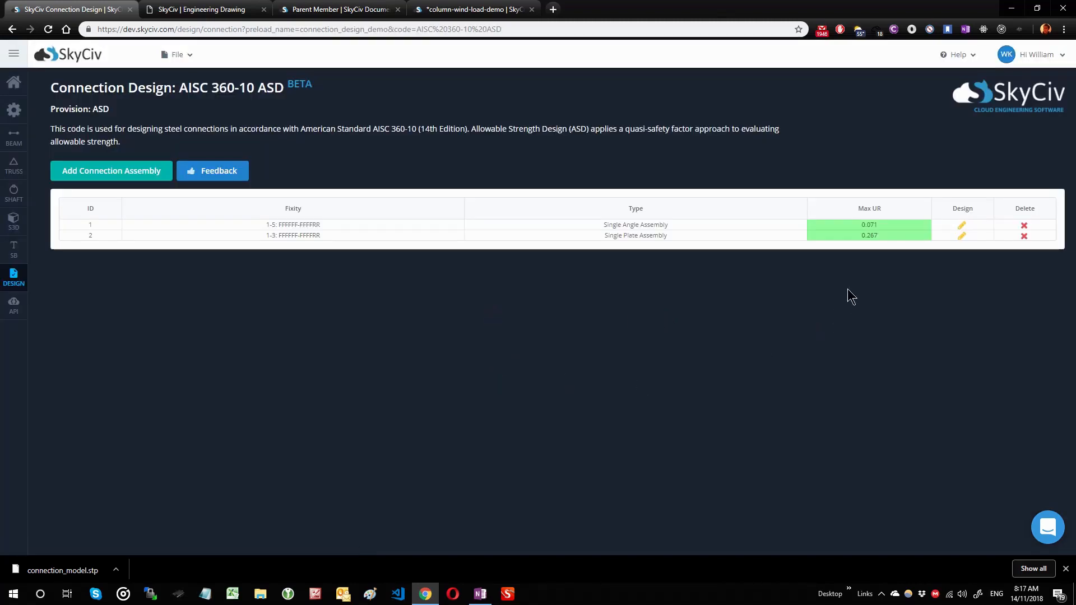
# Open the Single Plate Assembly's design, review its forces and connection layout, and return to the assembly list
pyautogui.click(961, 235)
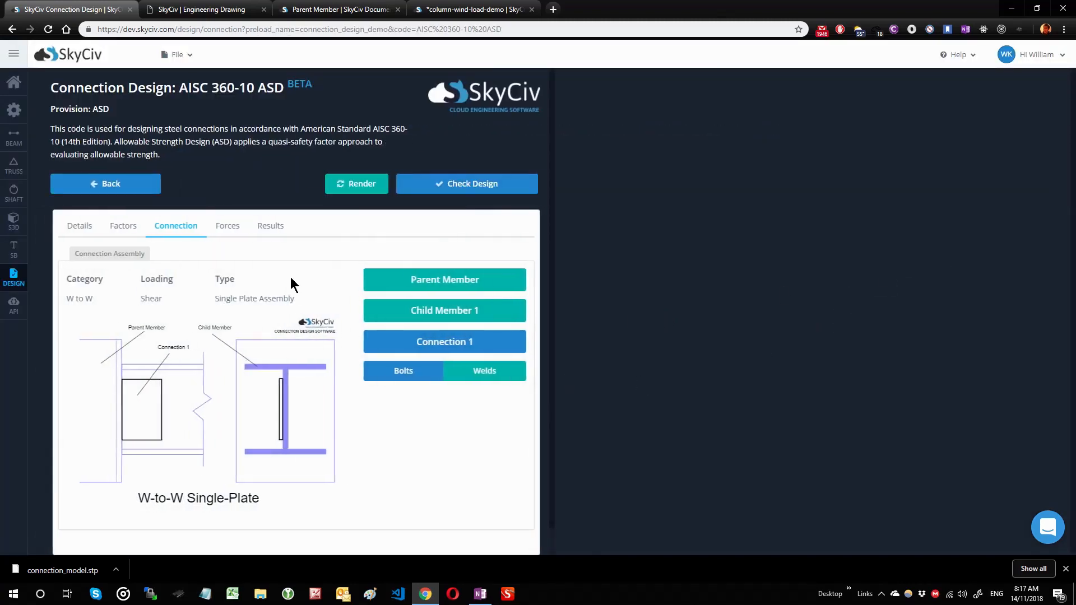
pyautogui.click(226, 228)
pyautogui.click(165, 227)
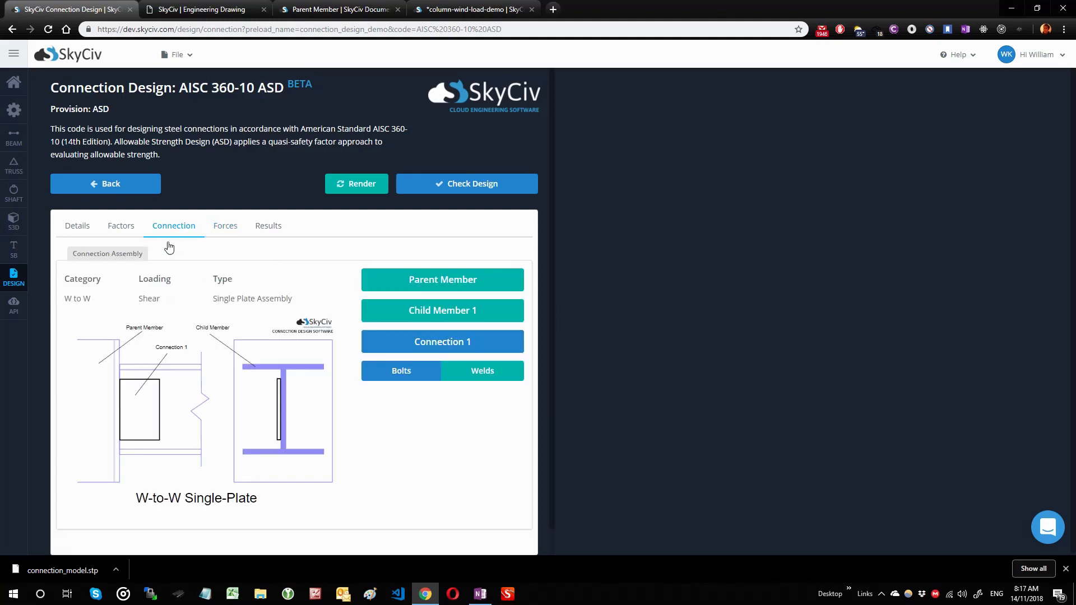
pyautogui.scroll(-1, 140, 213)
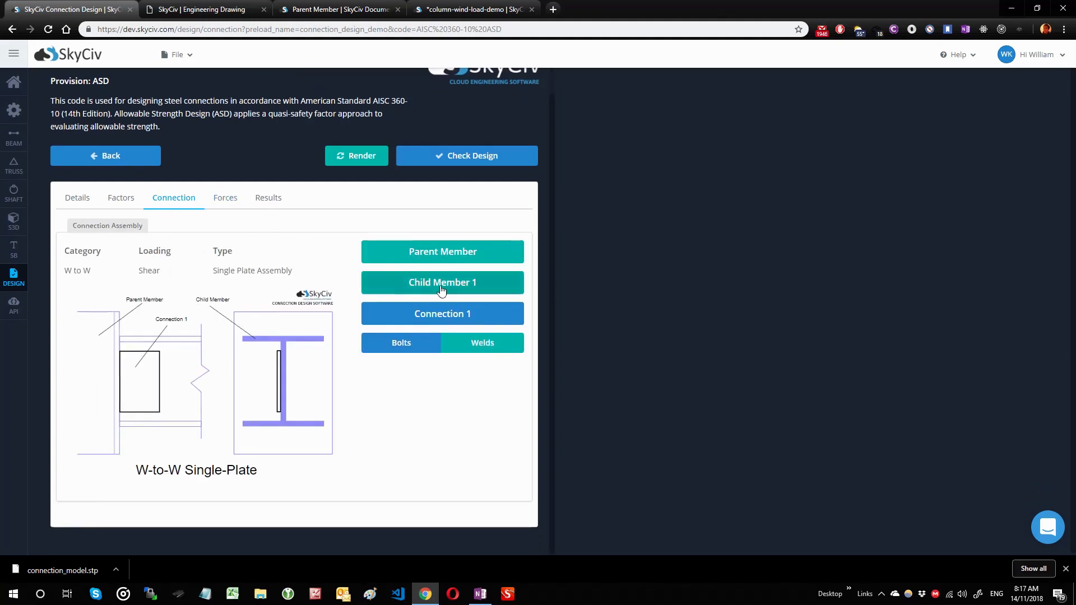
pyautogui.click(114, 165)
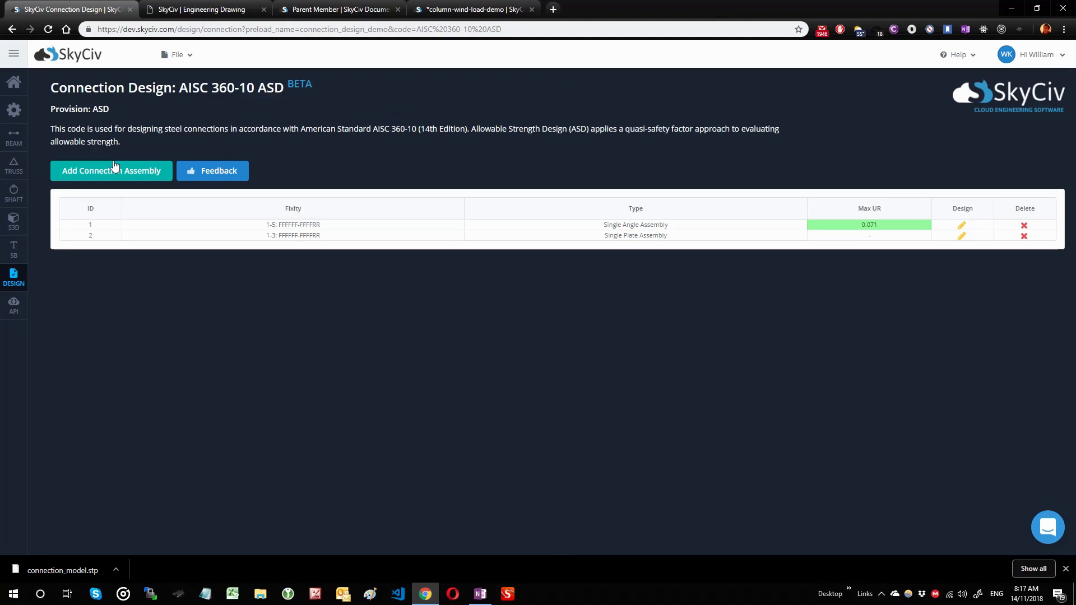